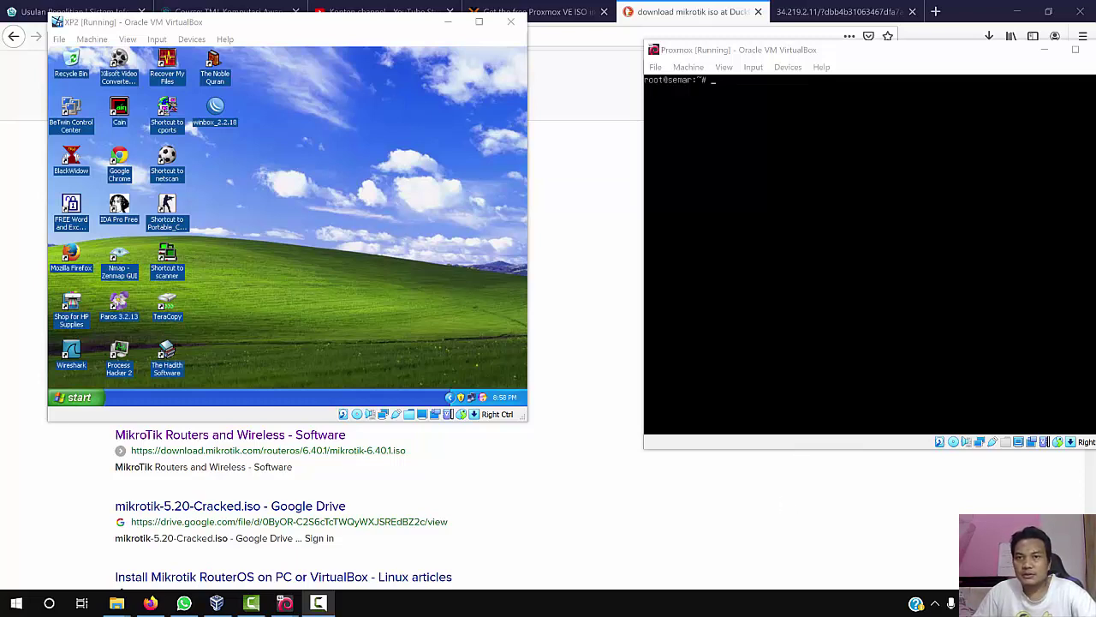
Move the Proxmox console window up beside the XP2 window and end its root shell session with exit.
click(848, 54)
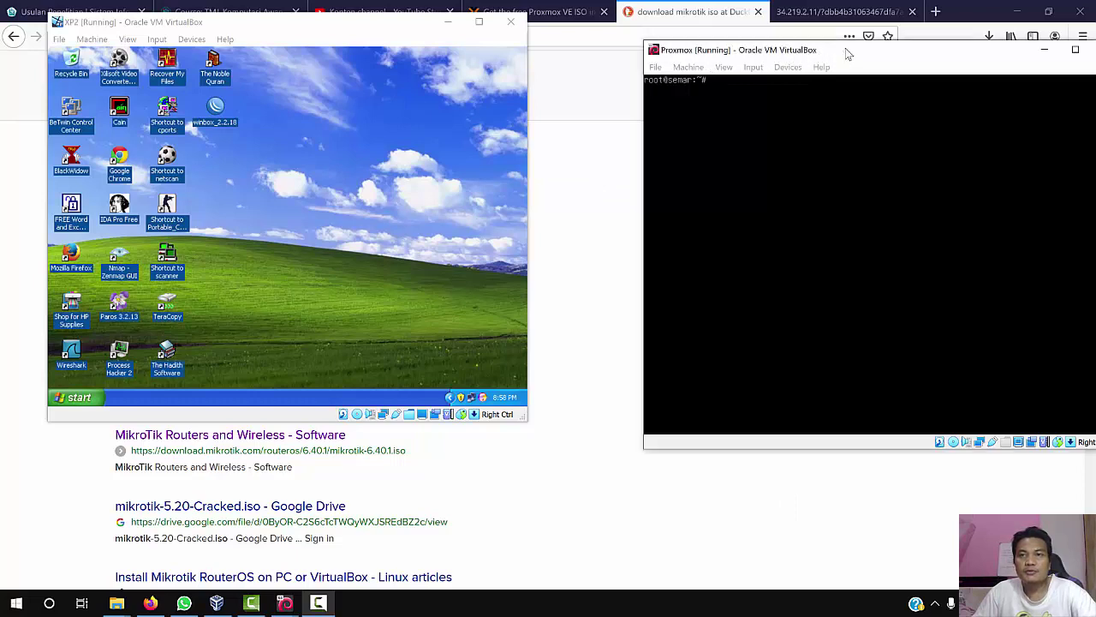
drag(848, 54, 800, 22)
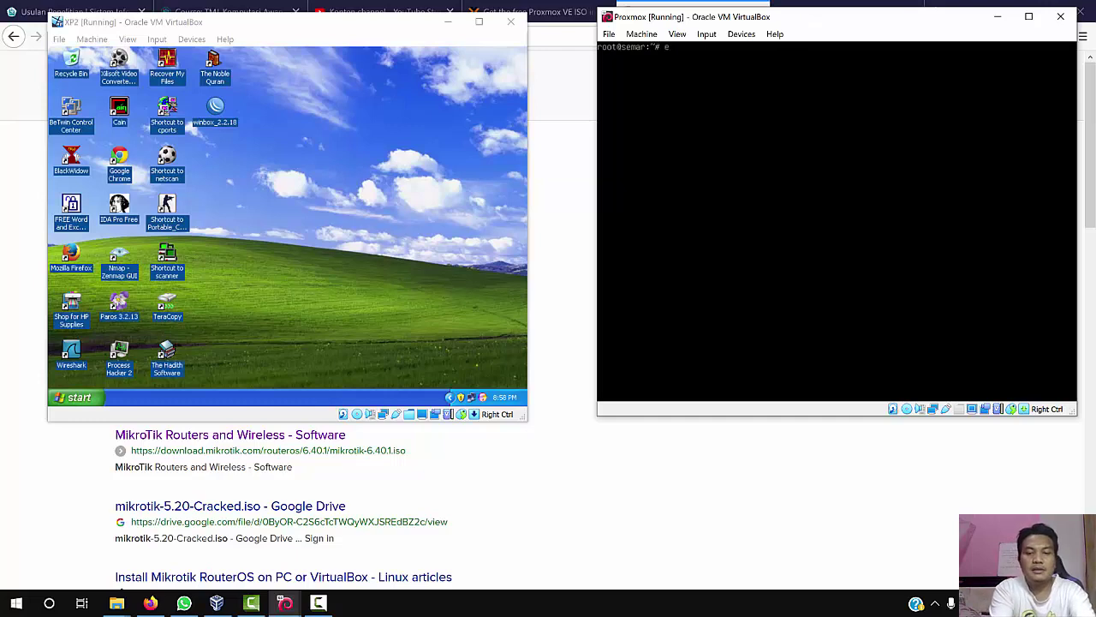
text(xit)
key(Return)
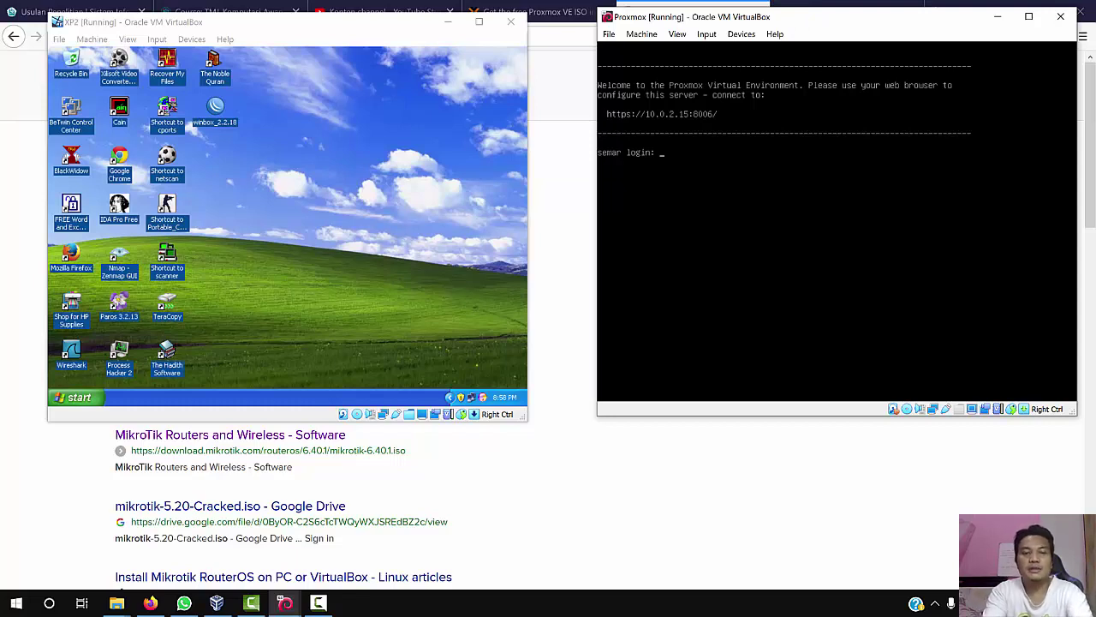
Log in to the Proxmox console as root, entering the account password.
text(root)
key(Return)
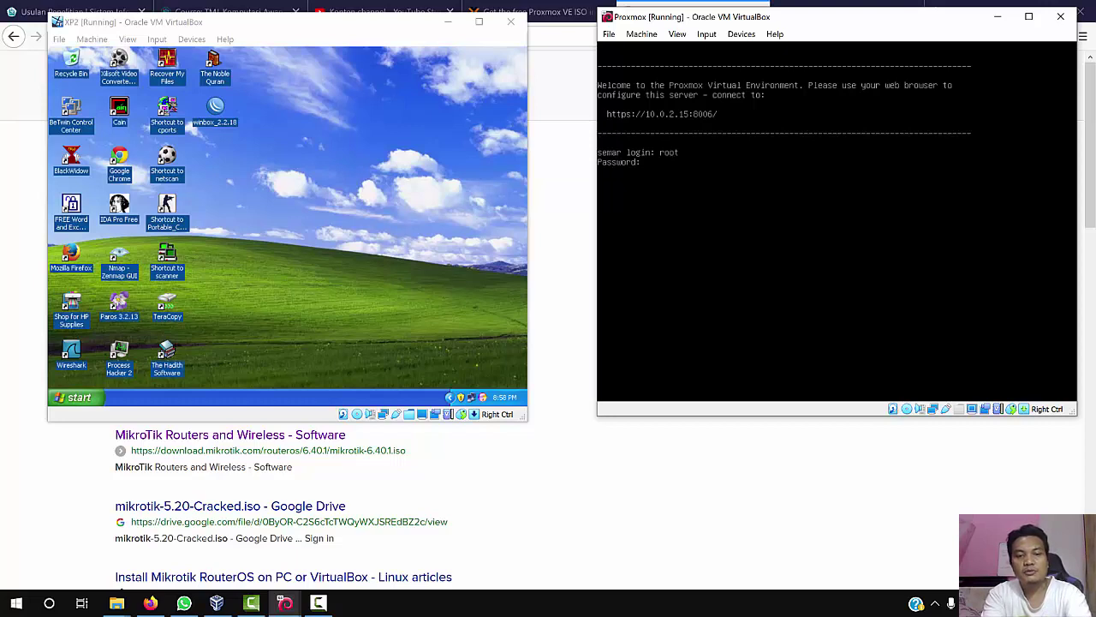
key(Return)
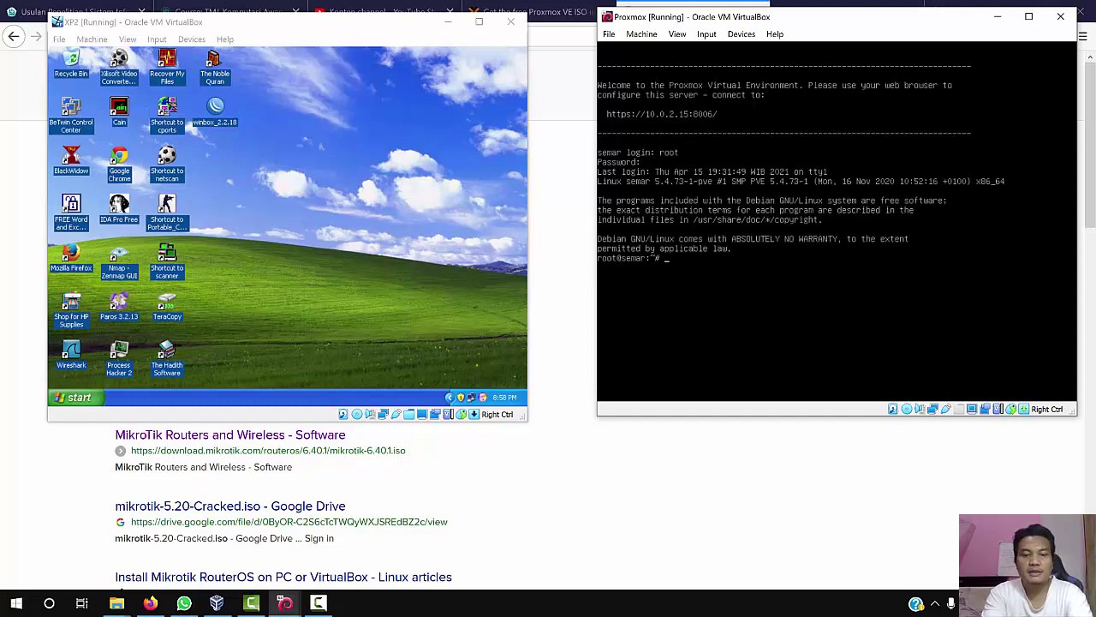
Run pwd, whoami, date and ps in the Proxmox shell to check the directory, user, time and processes.
text(pwd)
key(Return)
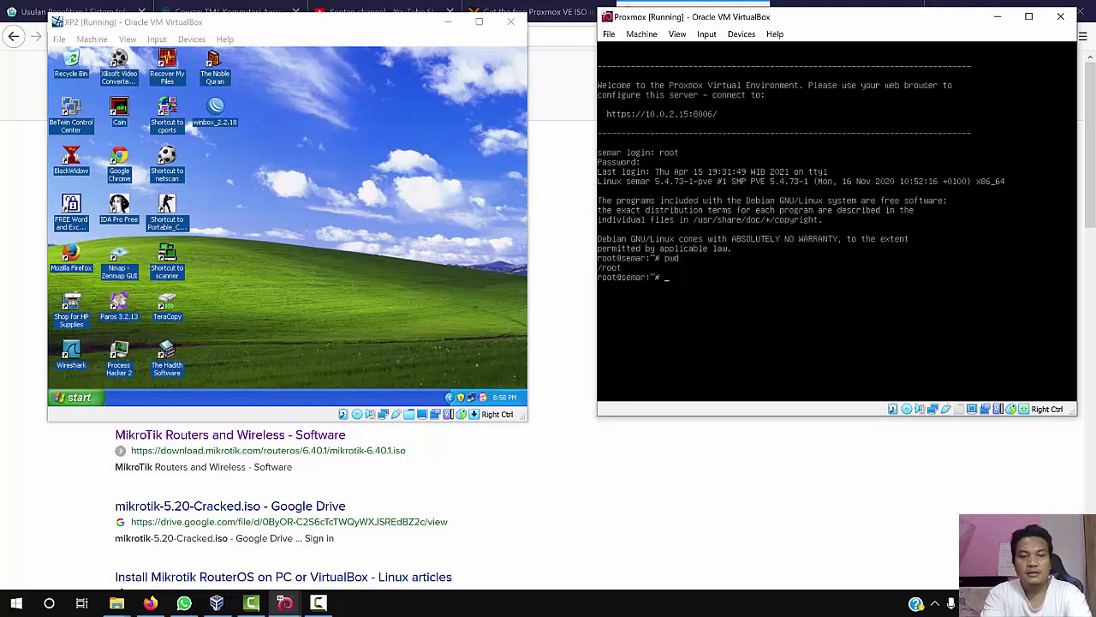
text(uho)
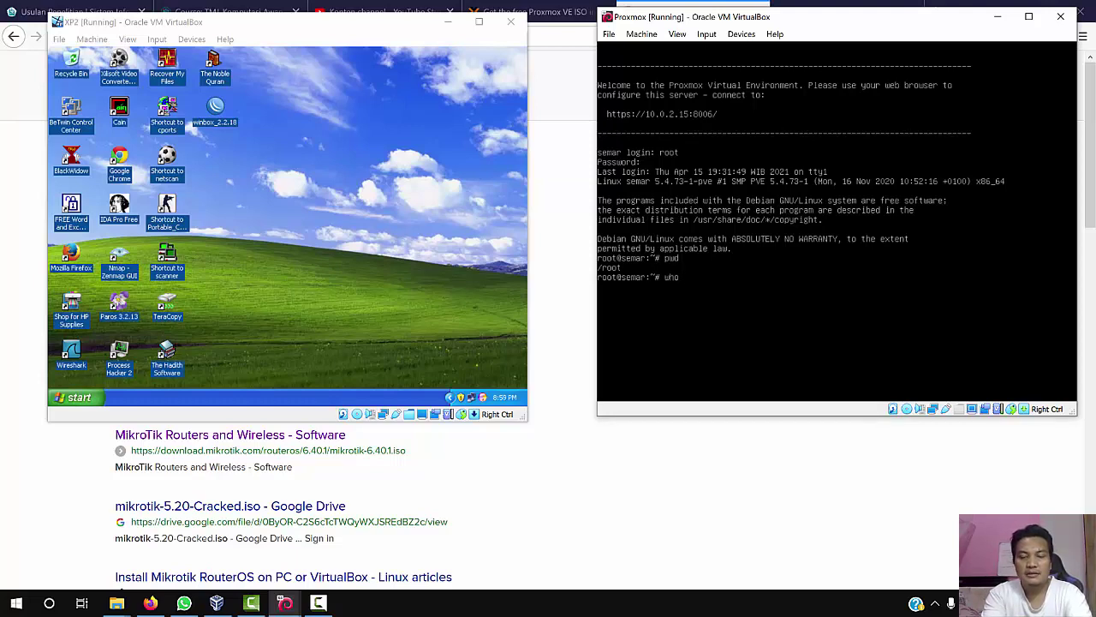
text(ami)
key(Return)
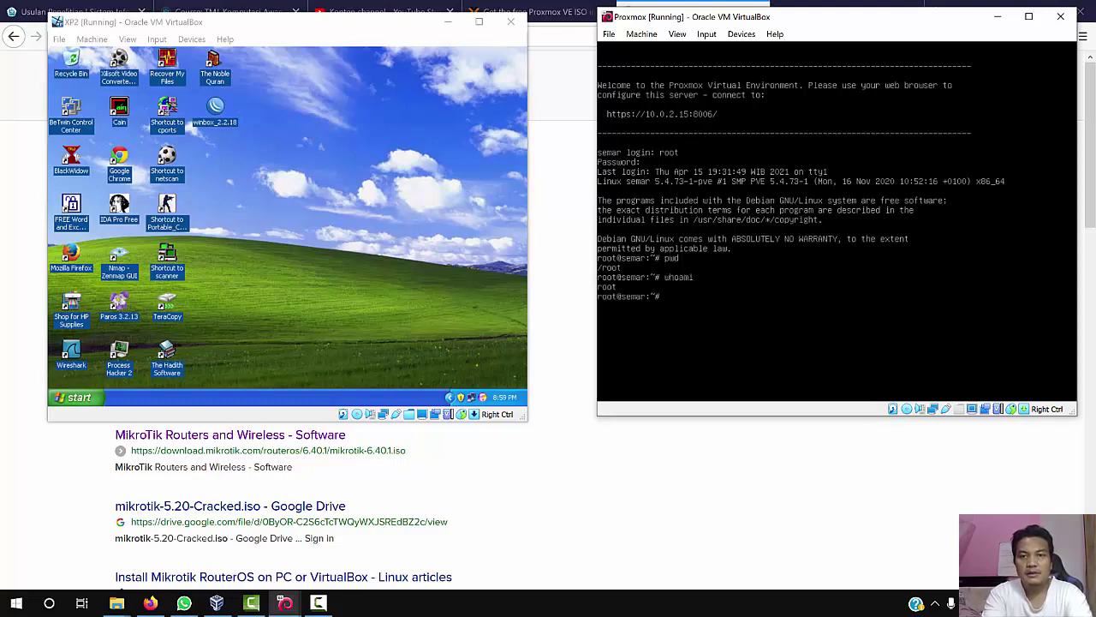
text(date)
key(Return)
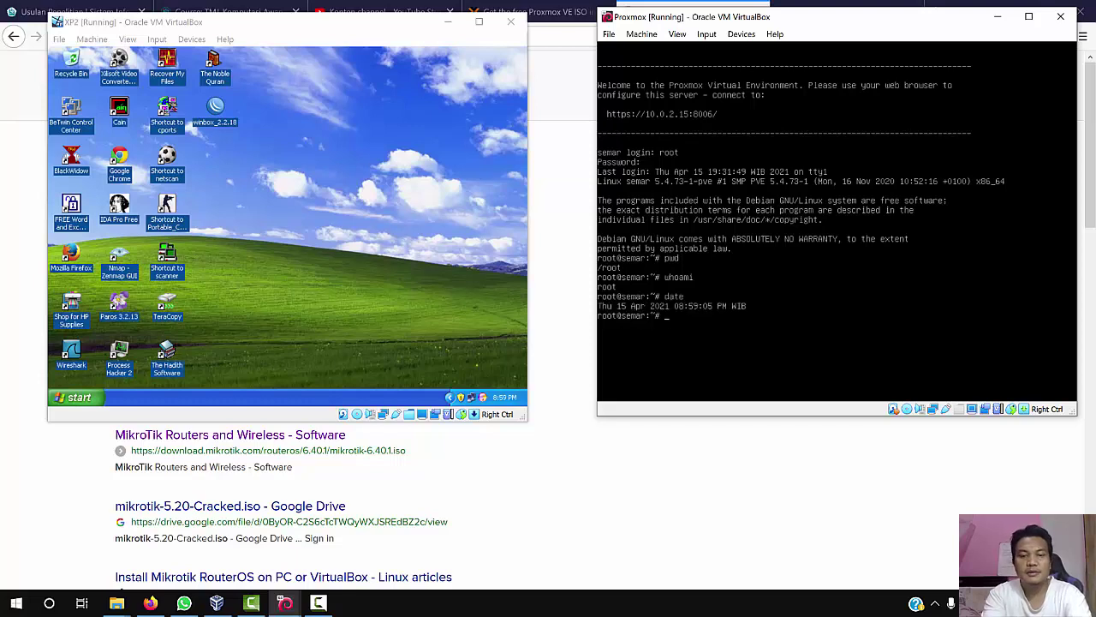
text(ps)
key(Return)
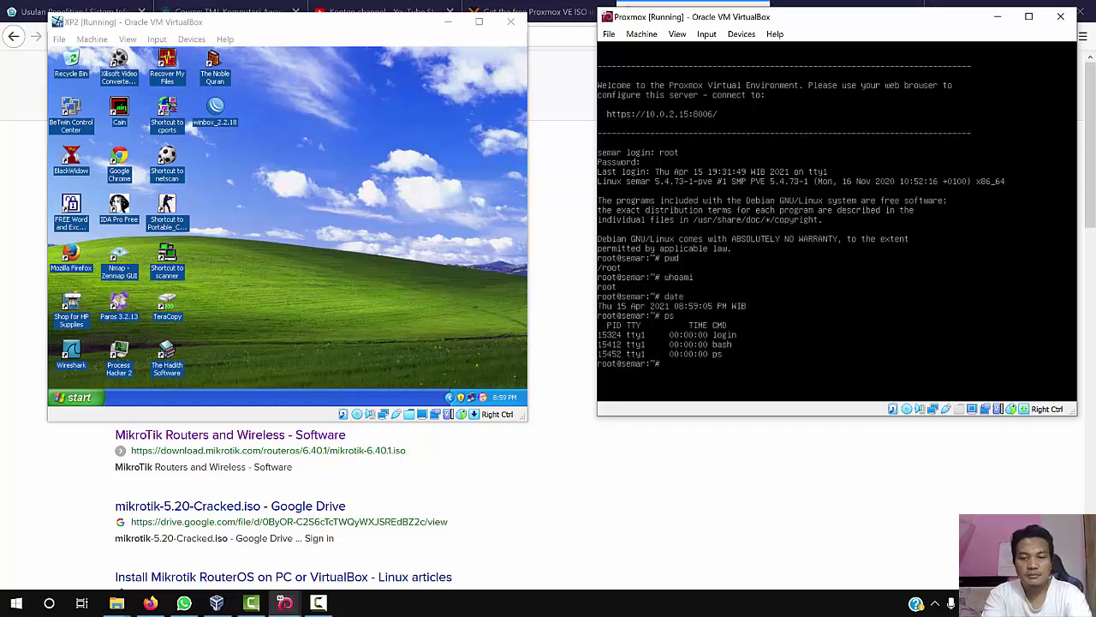
List the contents of /etc and show the server's network interfaces with ip a.
text(/ls)
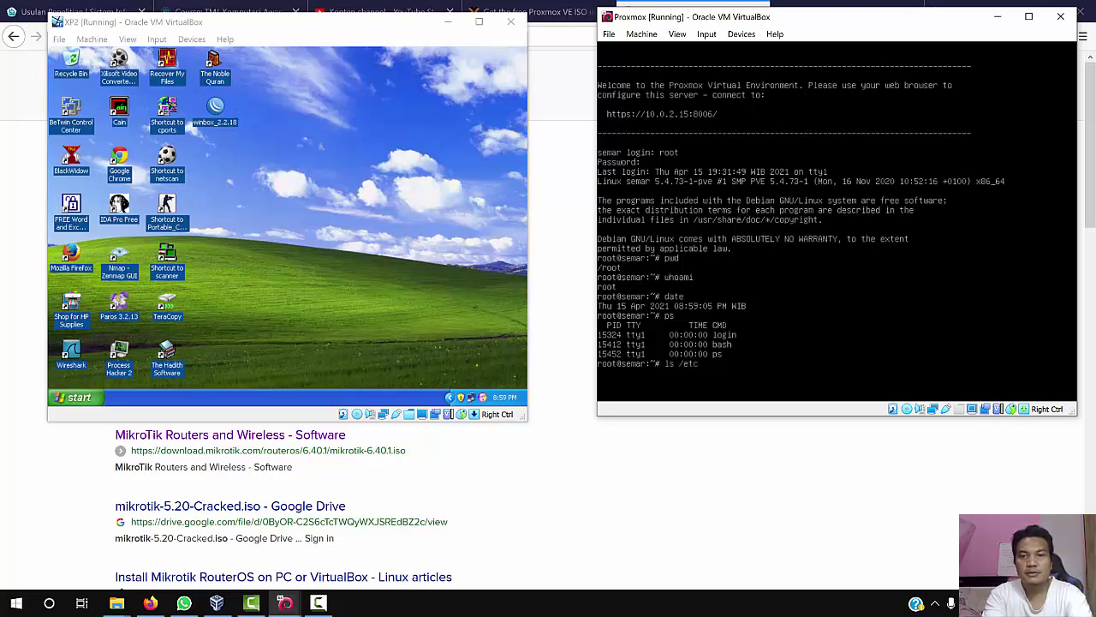
key(Return)
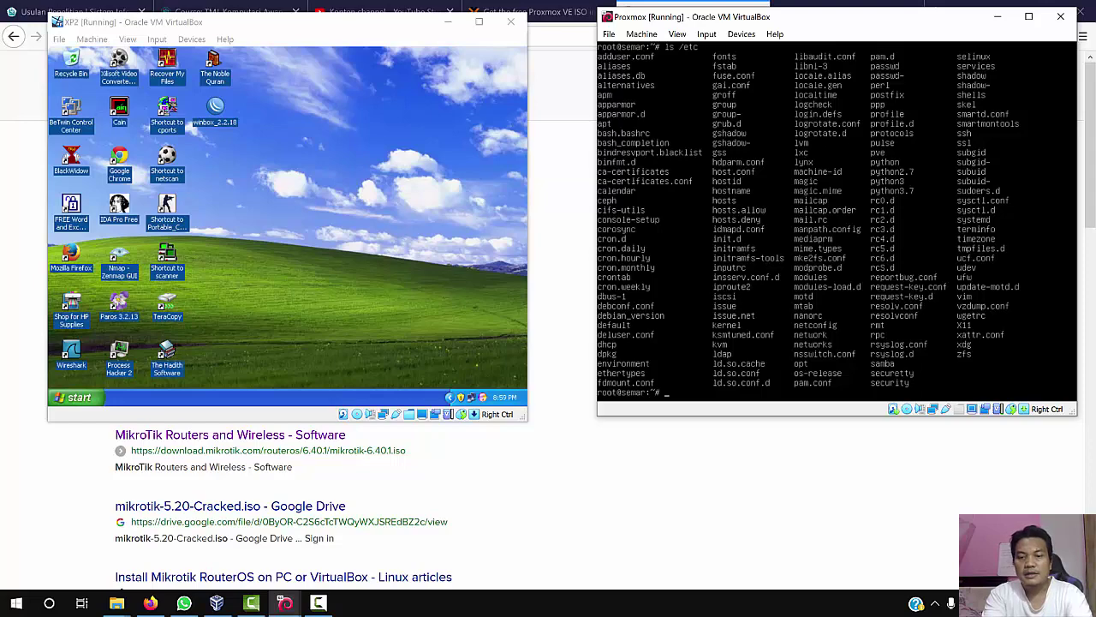
text(ip a)
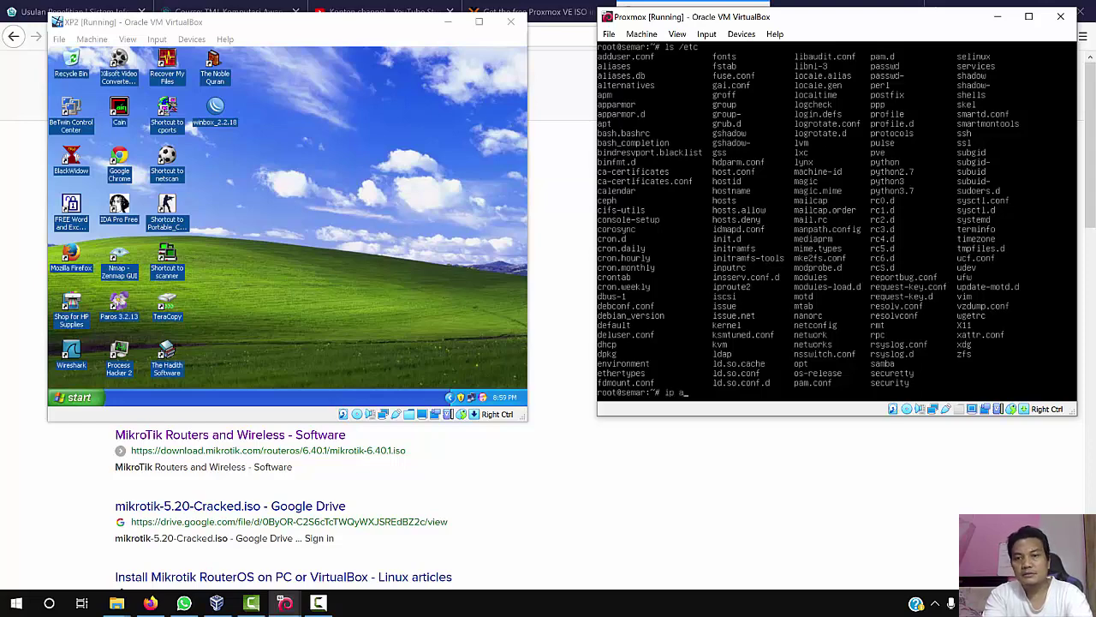
key(Return)
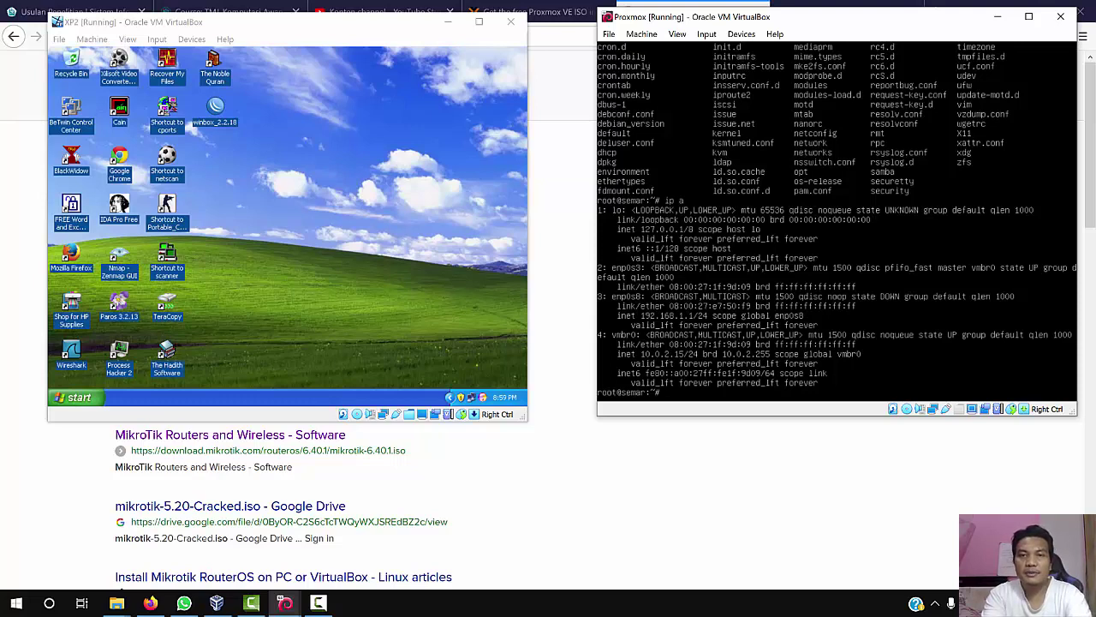
Clear the Proxmox console output and log out of the root session with exit.
text(clear)
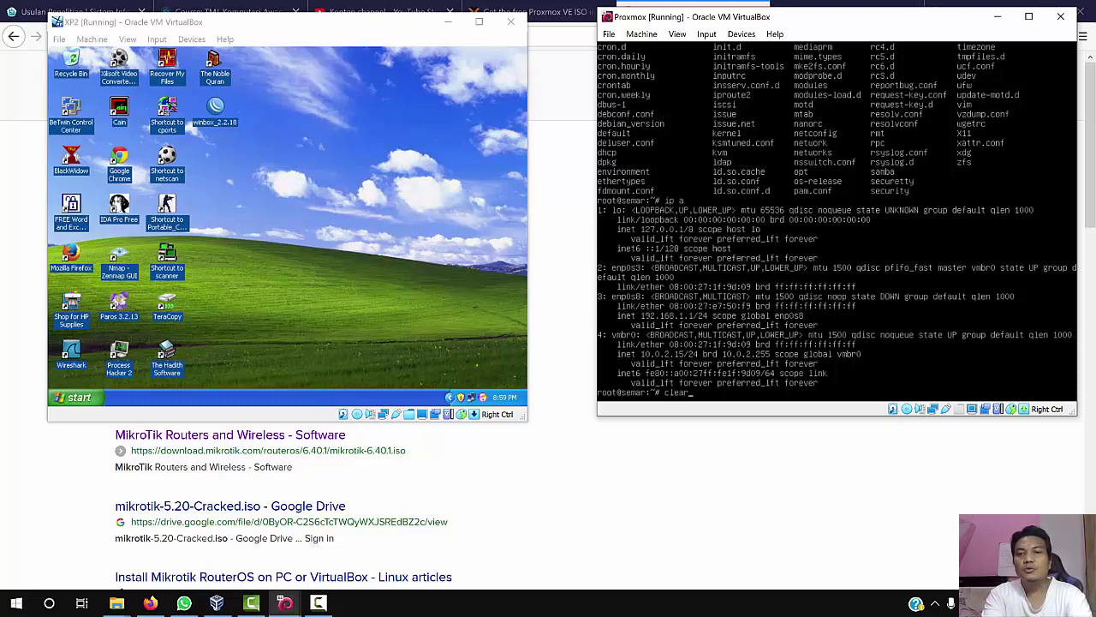
key(Return)
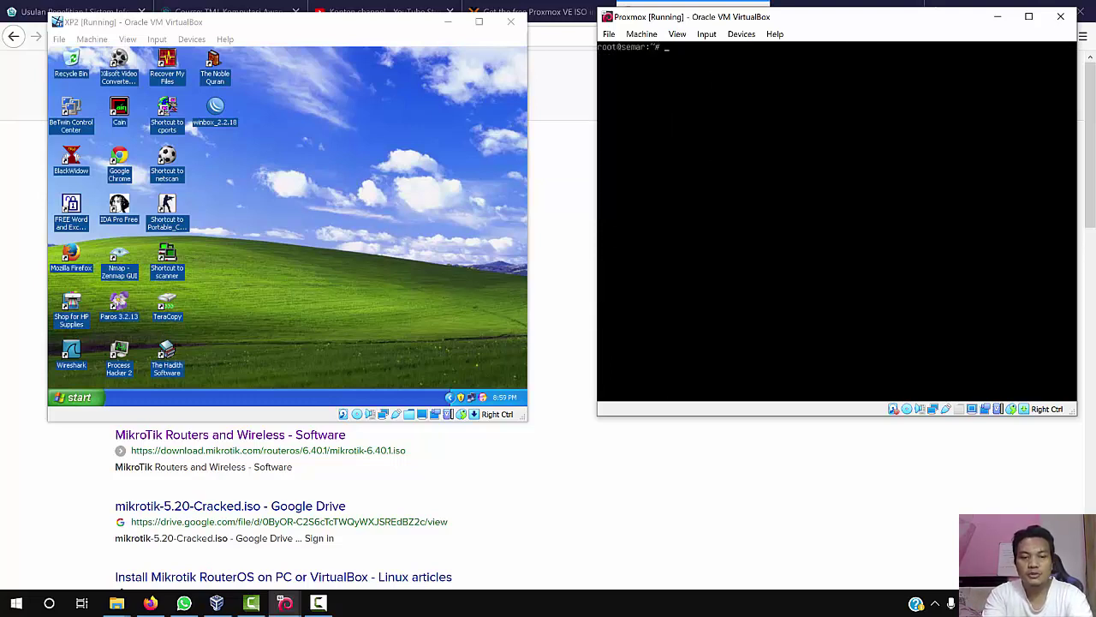
text(ex)
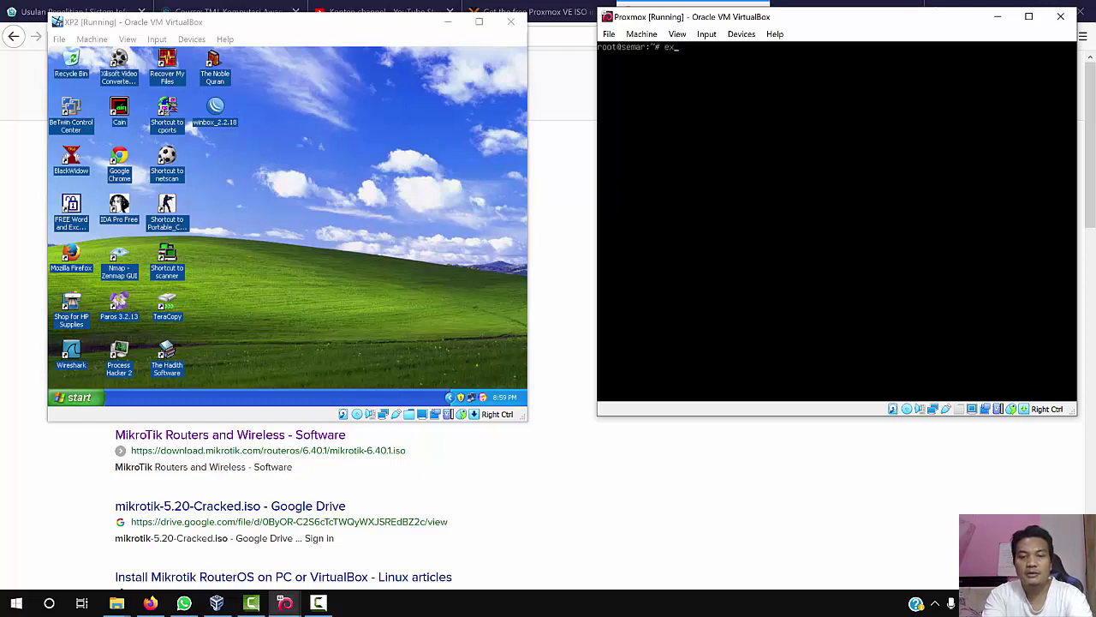
text(it)
key(Return)
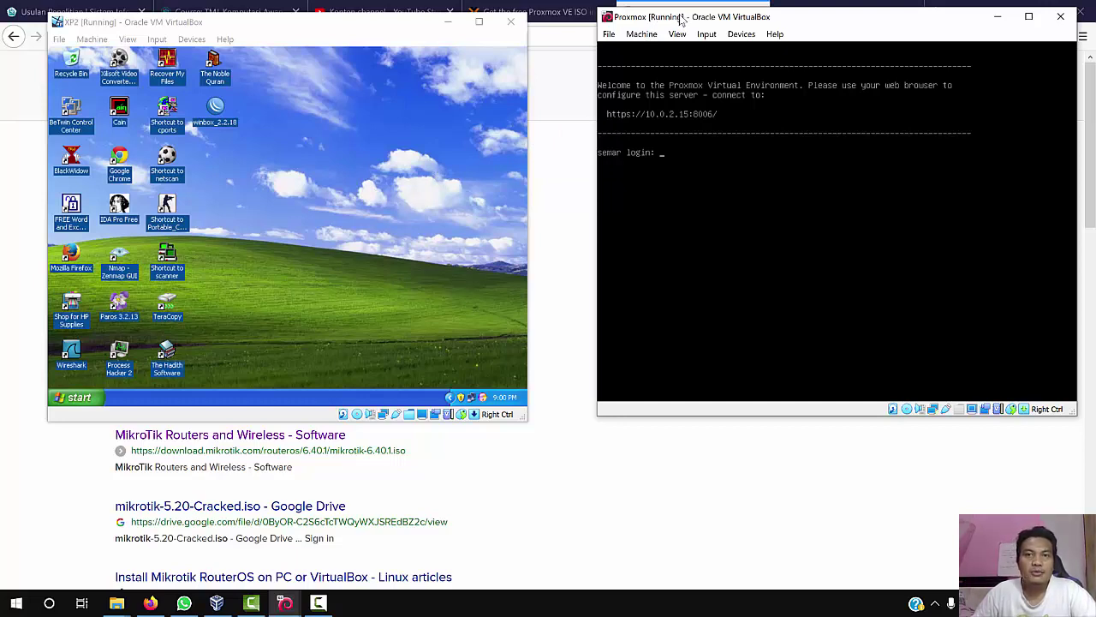
Switch to VirtualBox Manager and compare the network adapter settings of the Proxmox and XP2 machines.
click(218, 603)
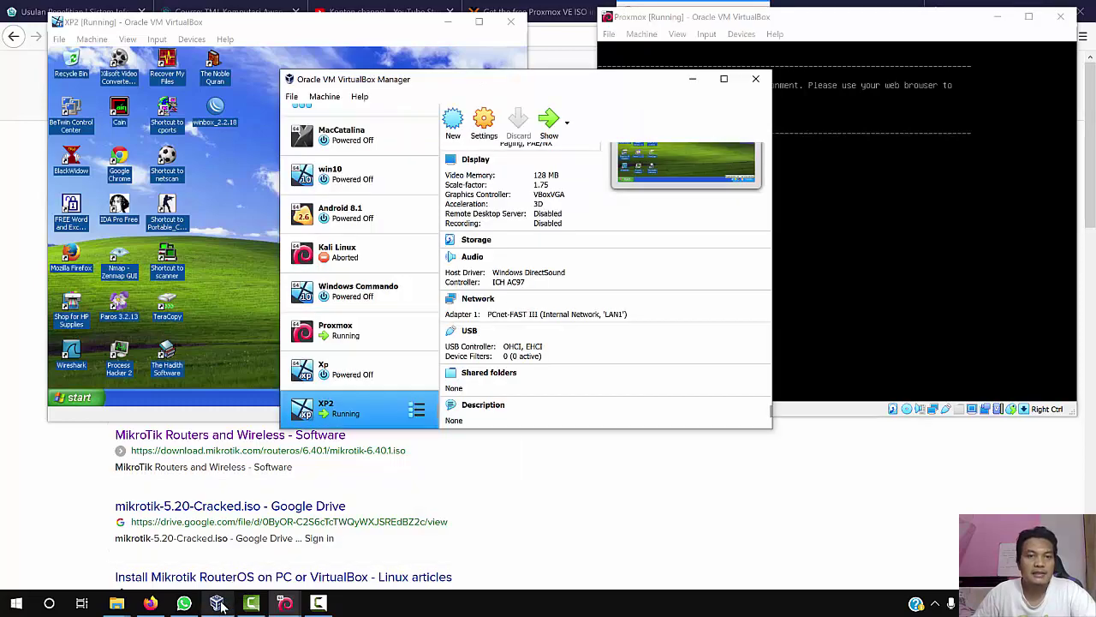
click(383, 341)
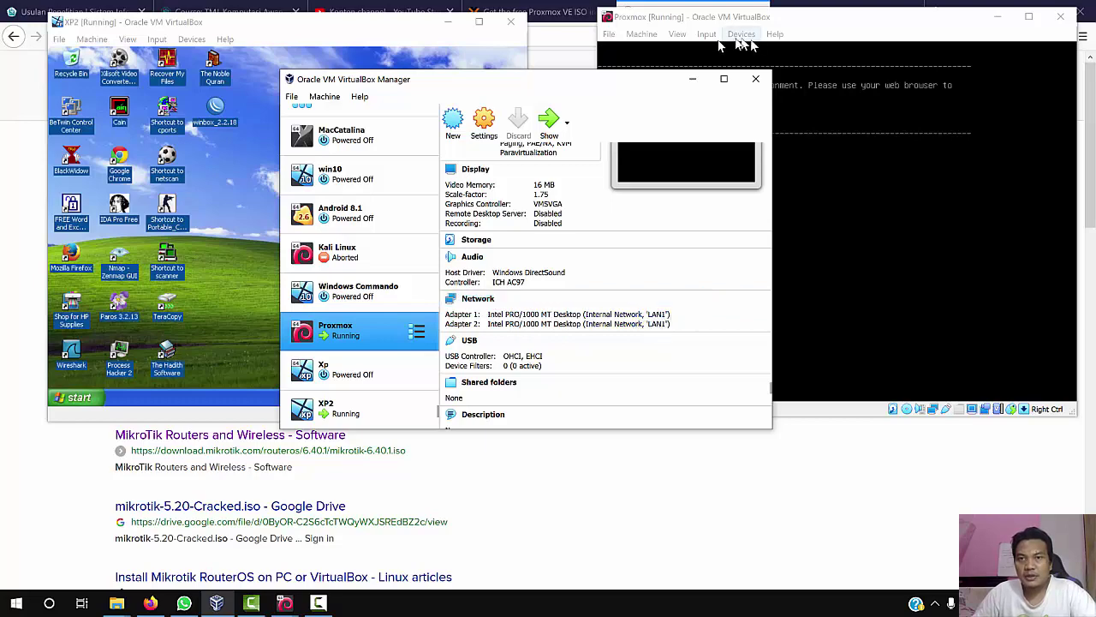
drag(629, 79, 554, 189)
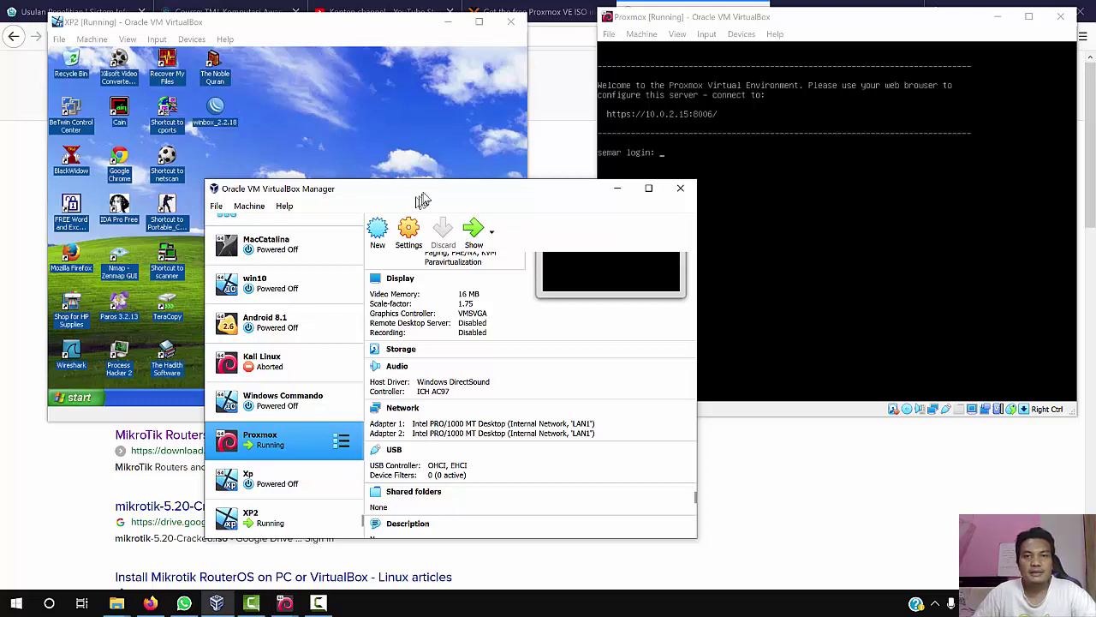
drag(420, 194, 636, 269)
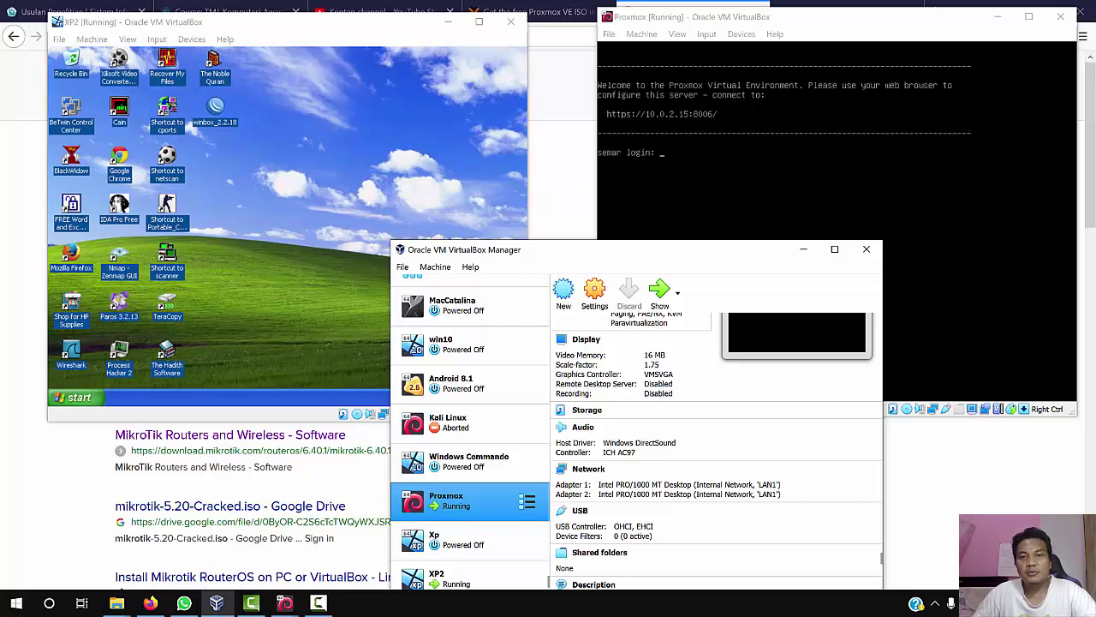
drag(618, 258, 695, 122)
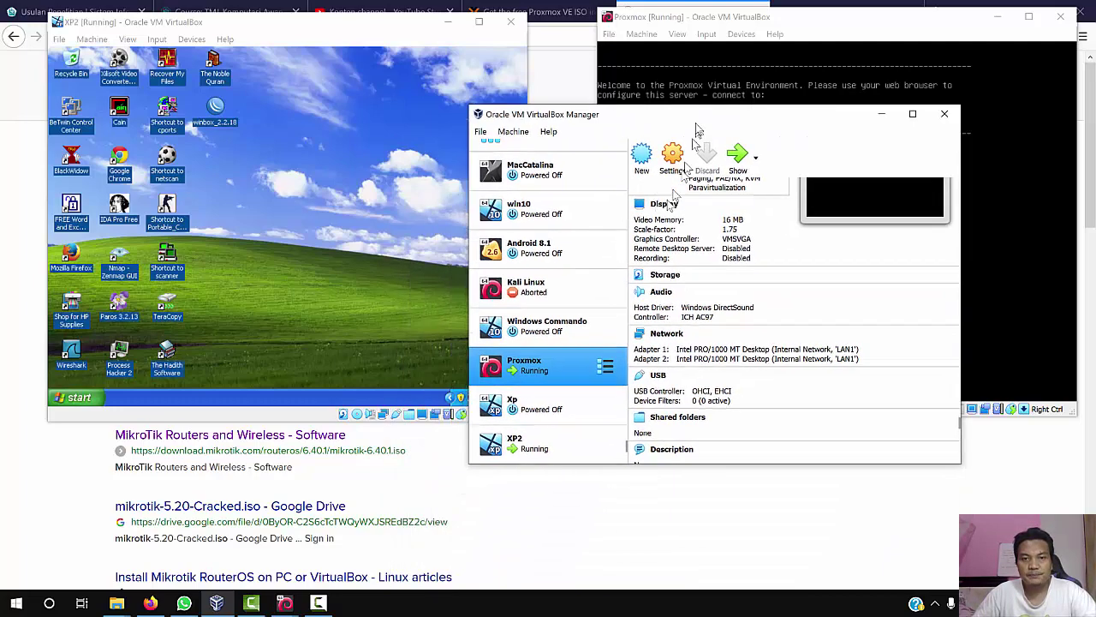
click(587, 442)
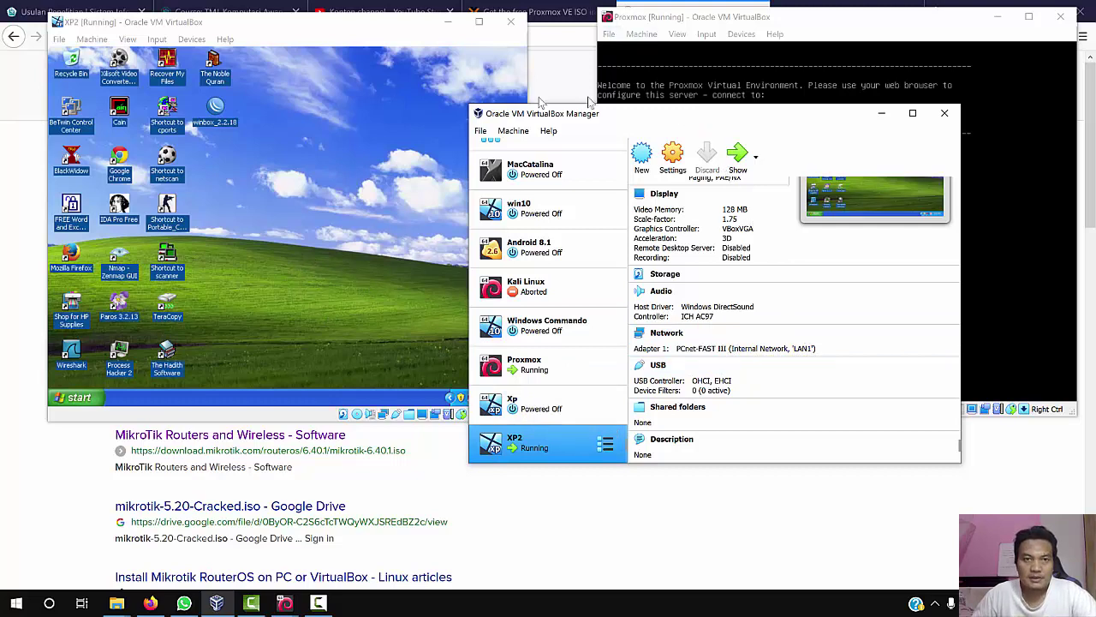
Check the IP address, subnet mask and gateway of XP2's Local Area Connection against the Proxmox console address.
click(356, 146)
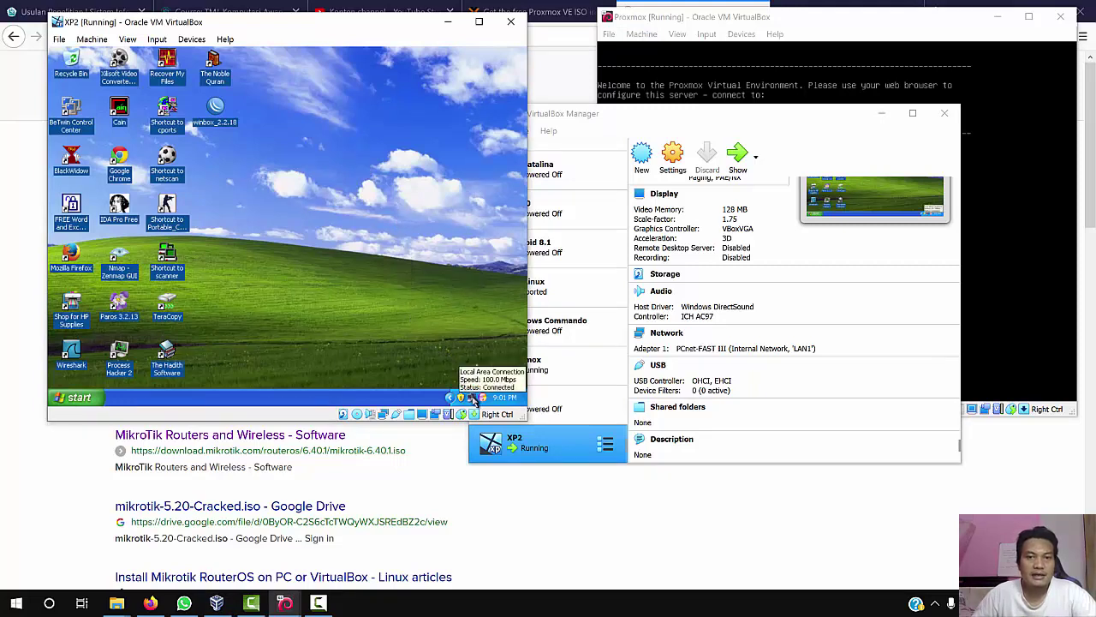
double_click(473, 400)
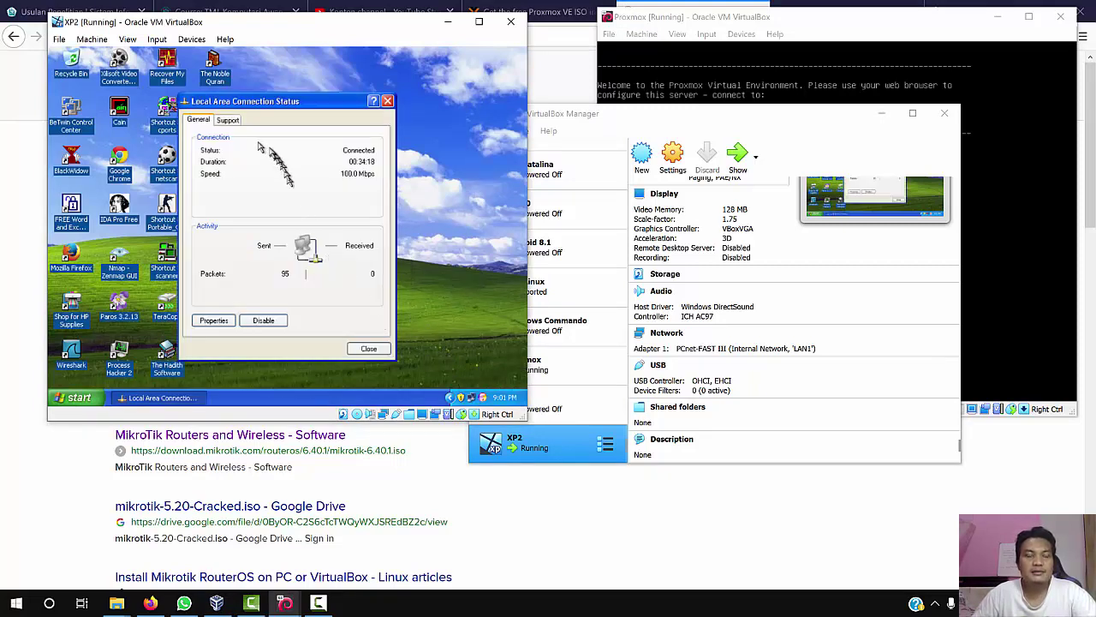
click(228, 121)
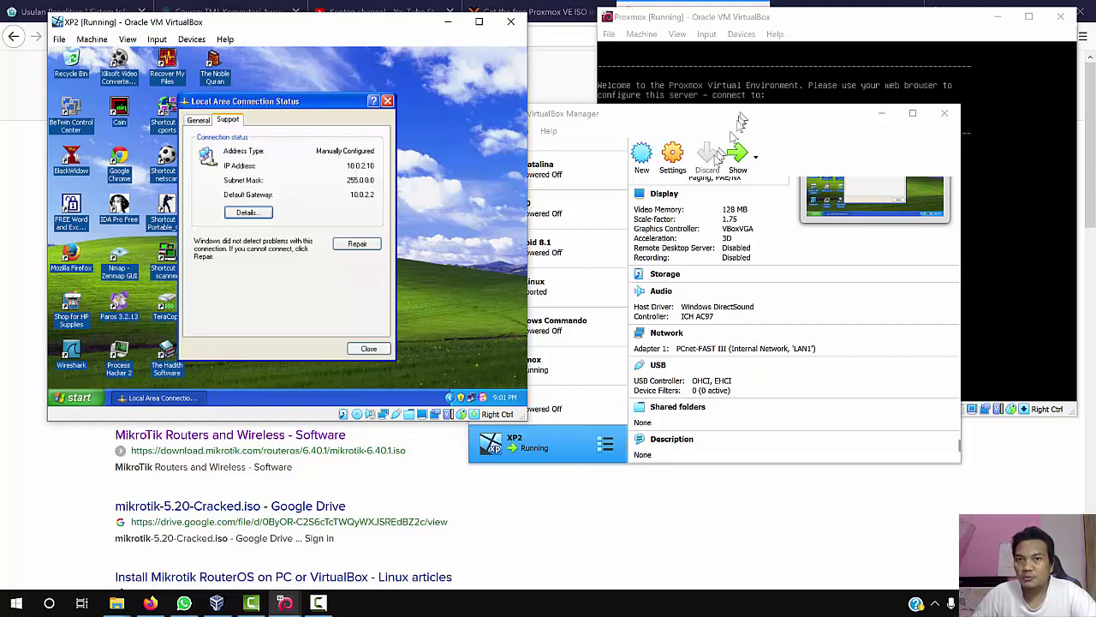
drag(728, 115, 814, 208)
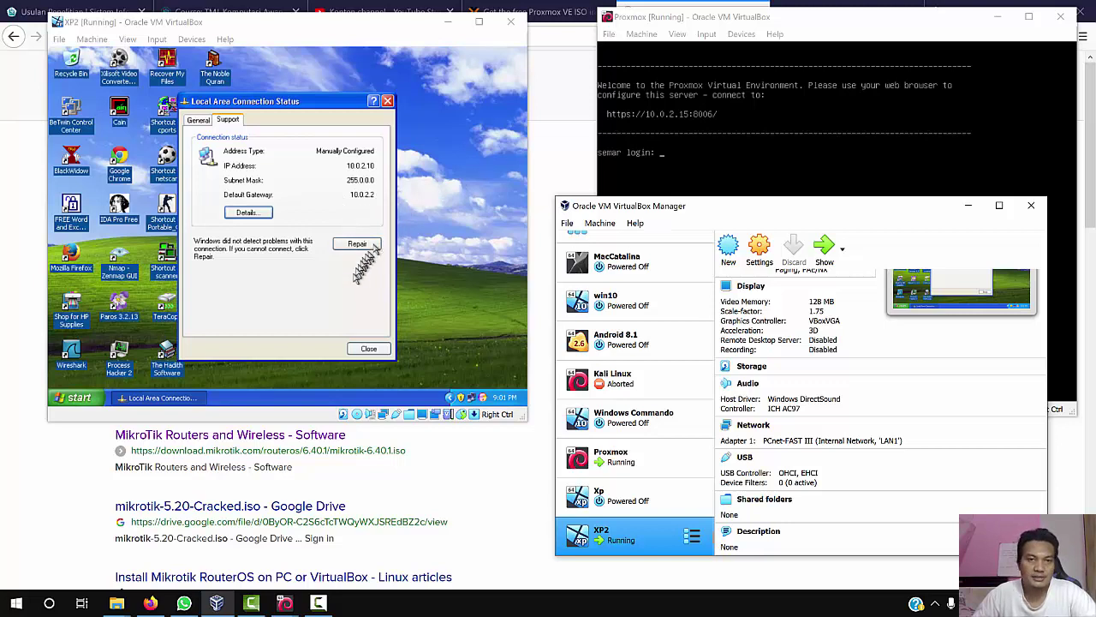
click(369, 350)
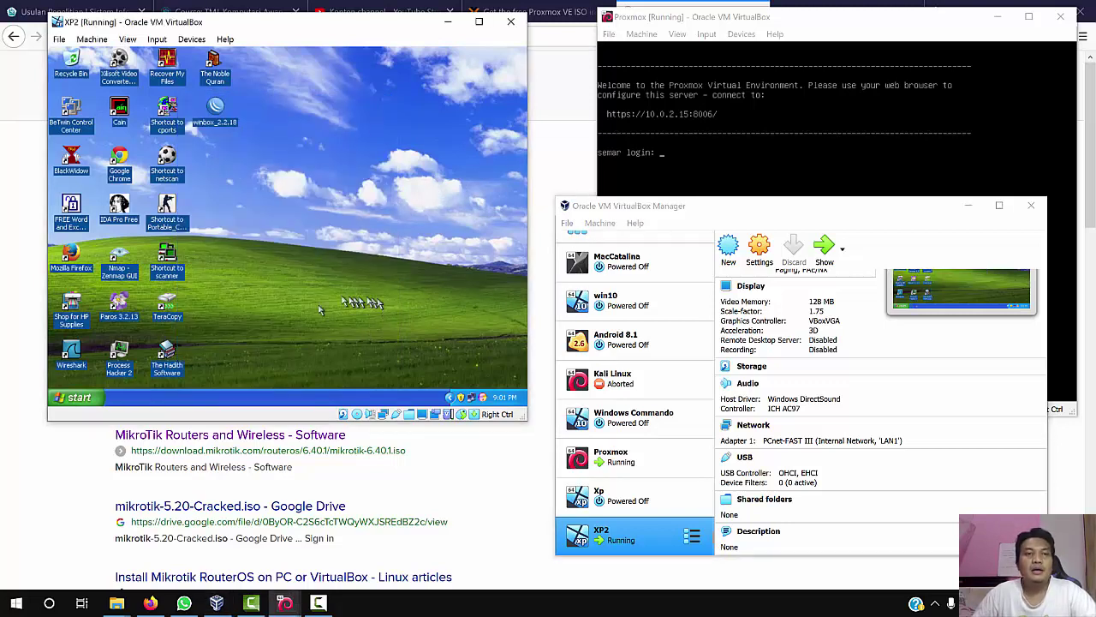
Review the static Internet Protocol (TCP/IP) settings of XP2's Local Area Connection and accept them as they are.
double_click(484, 398)
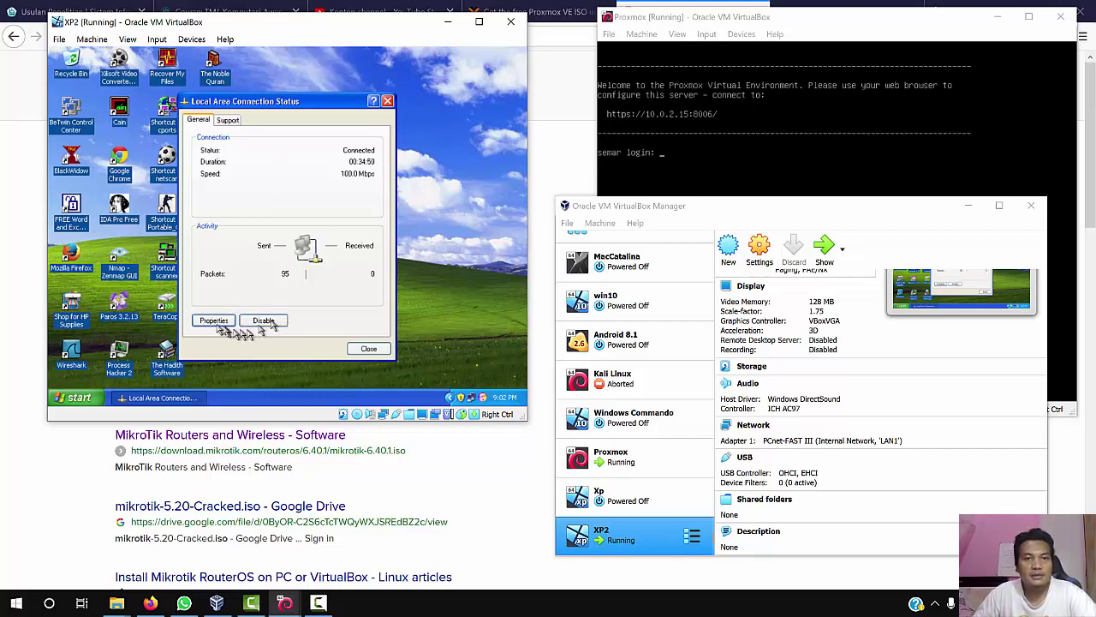
click(214, 321)
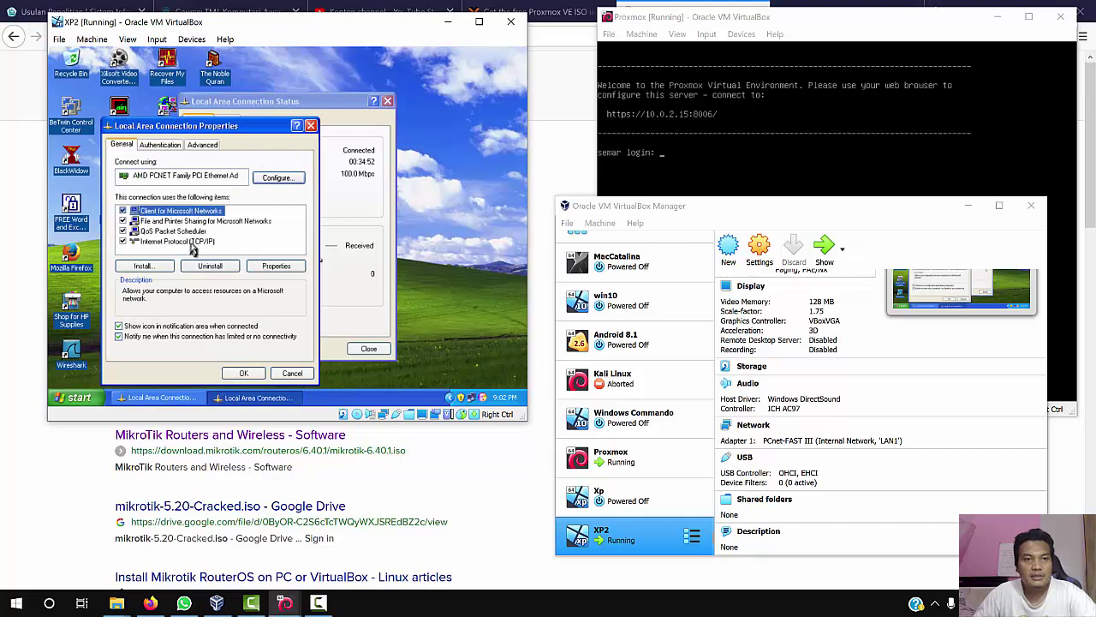
double_click(193, 242)
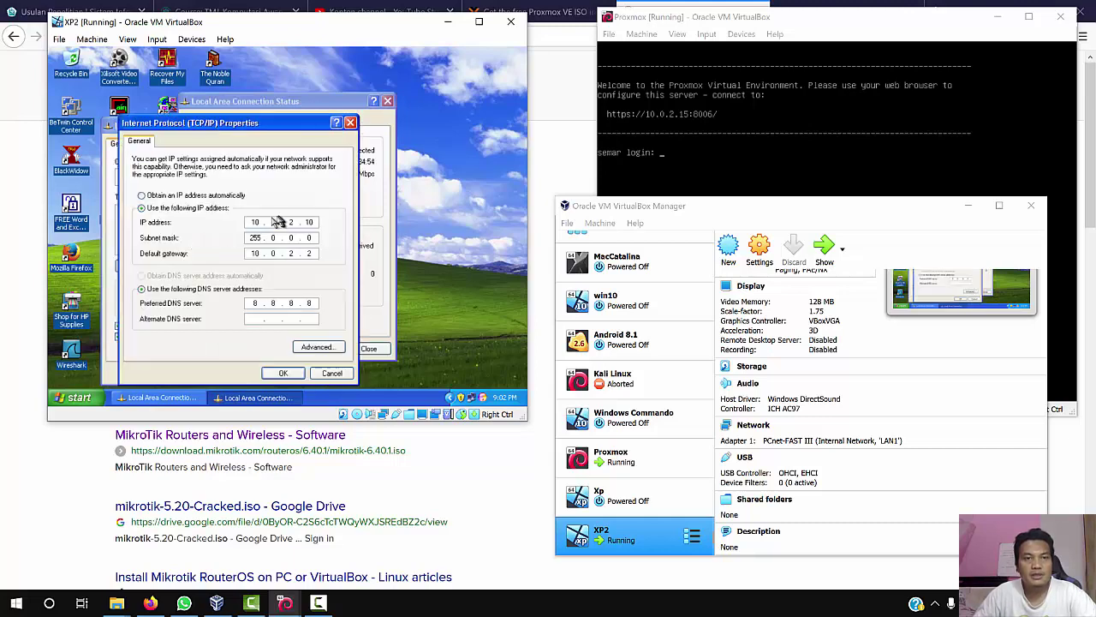
click(351, 123)
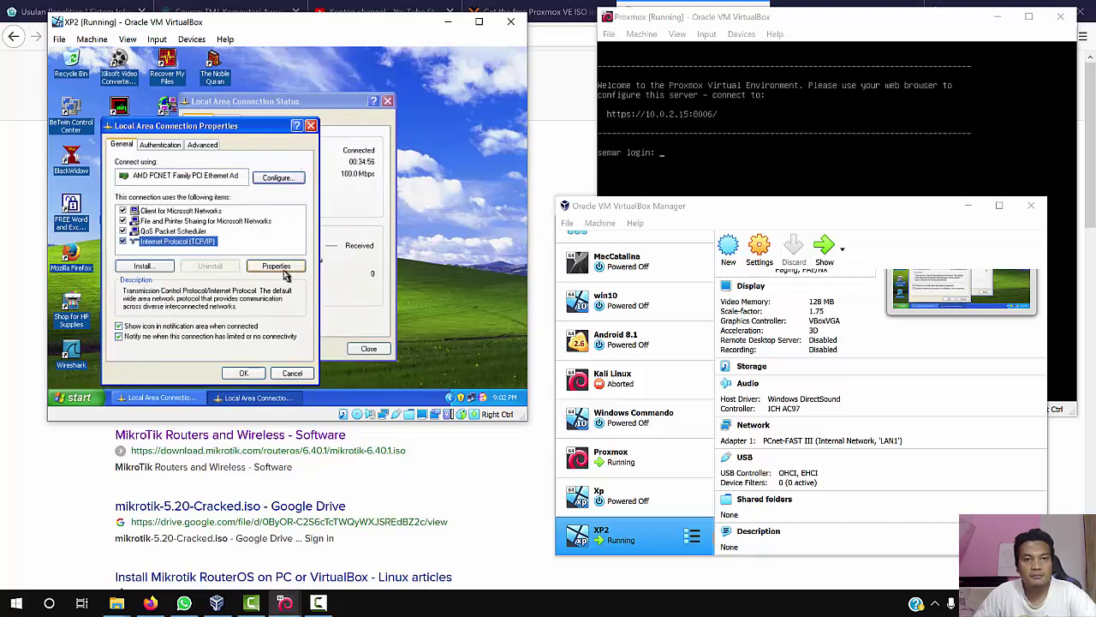
click(278, 267)
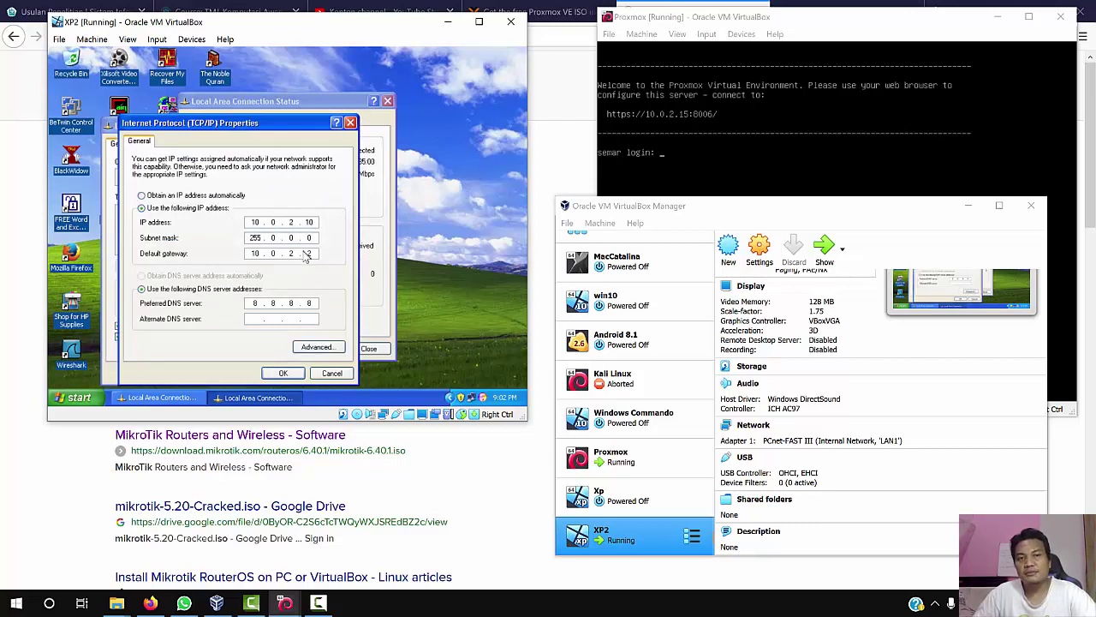
click(290, 373)
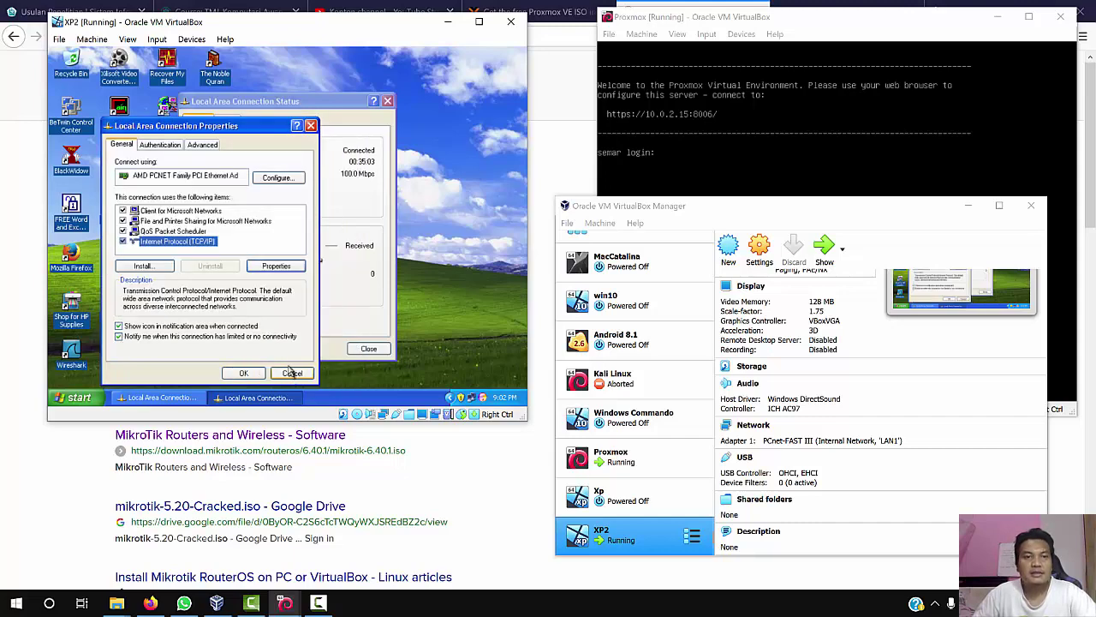
Close the Local Area Connection windows on XP2 and display its IP configuration with ipconfig in Command Prompt.
click(233, 375)
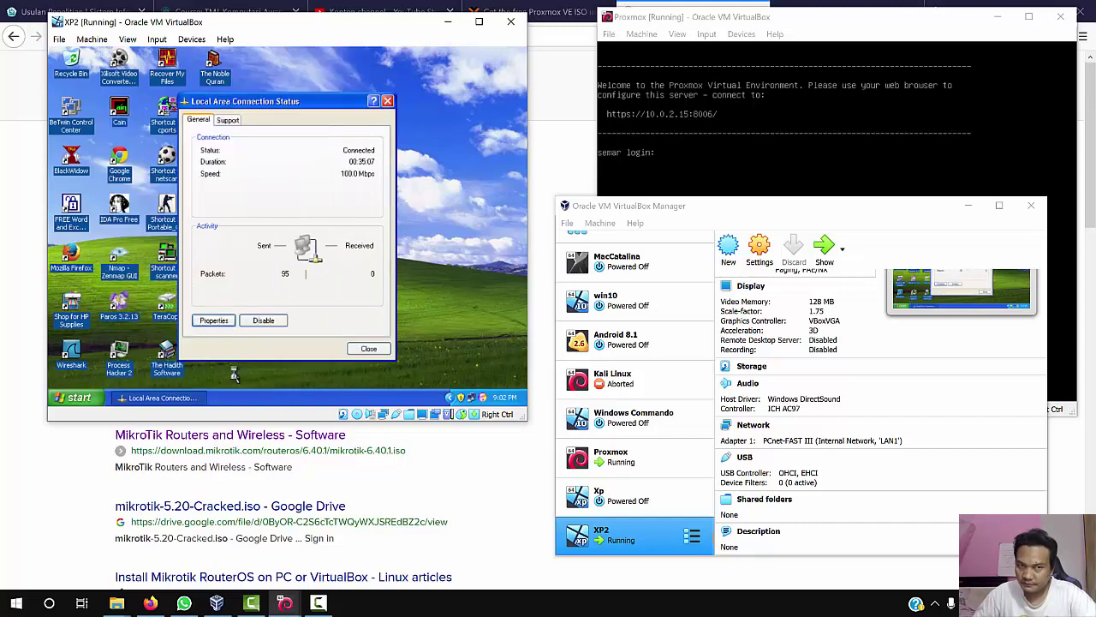
click(358, 349)
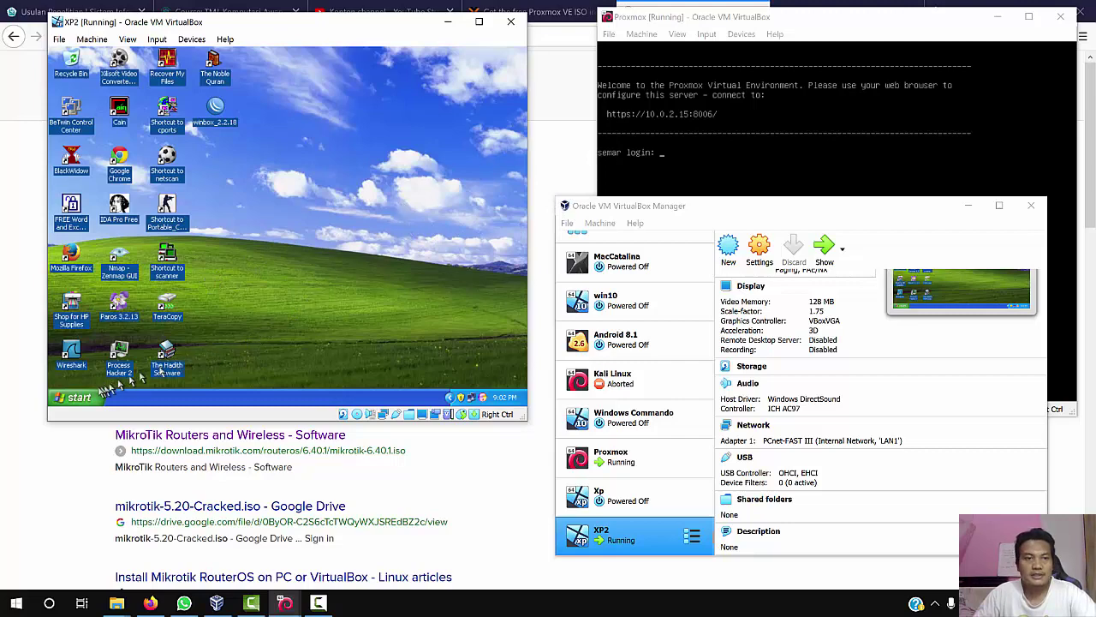
click(93, 399)
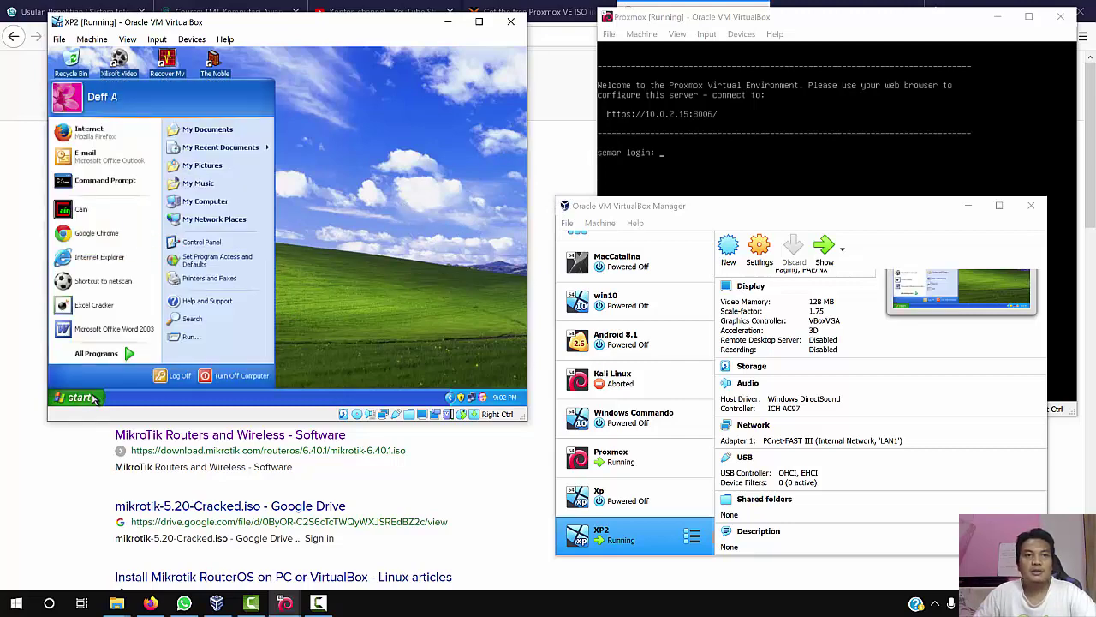
click(124, 182)
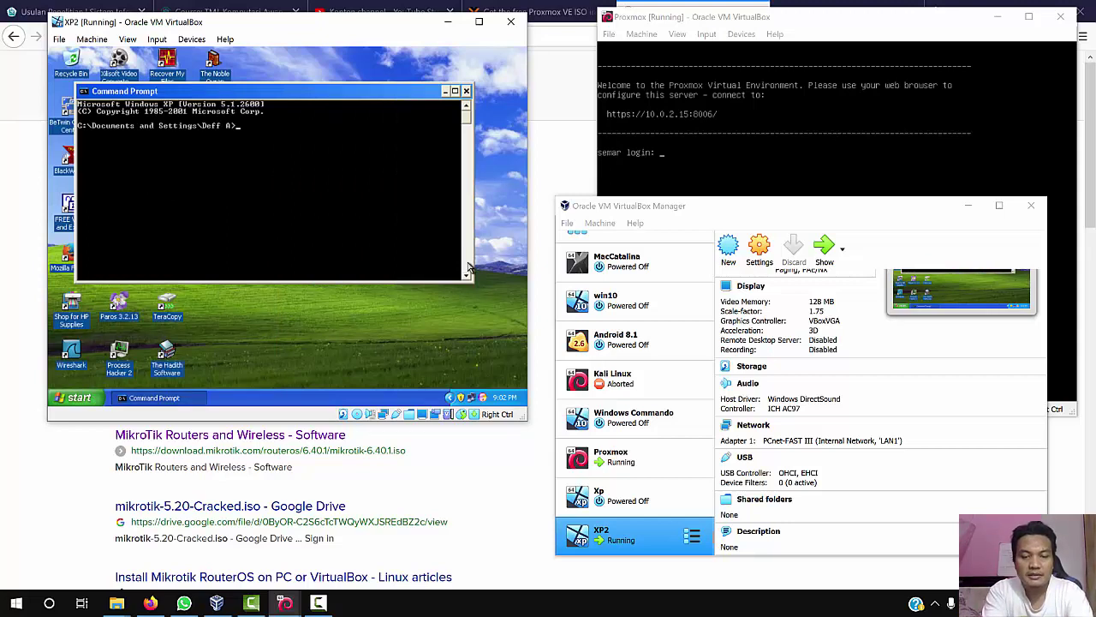
text(ipconfig)
key(Return)
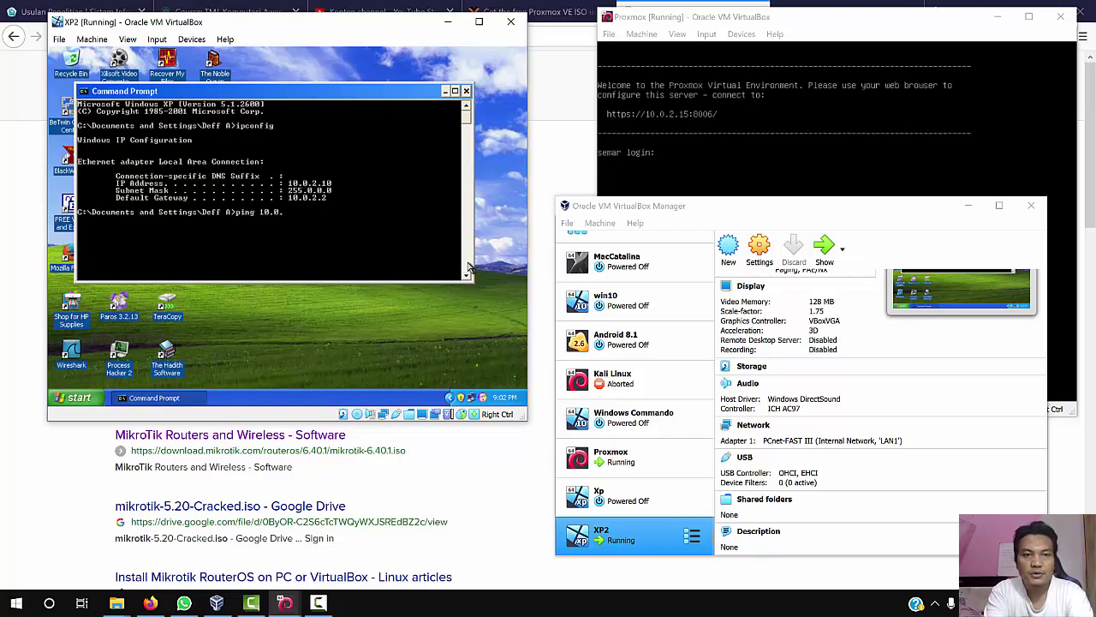
Ping XP2's own address 10.0.2.10, interrupt it early, and test the connection to the Proxmox server by pinging 10.0.2.15.
key(Return)
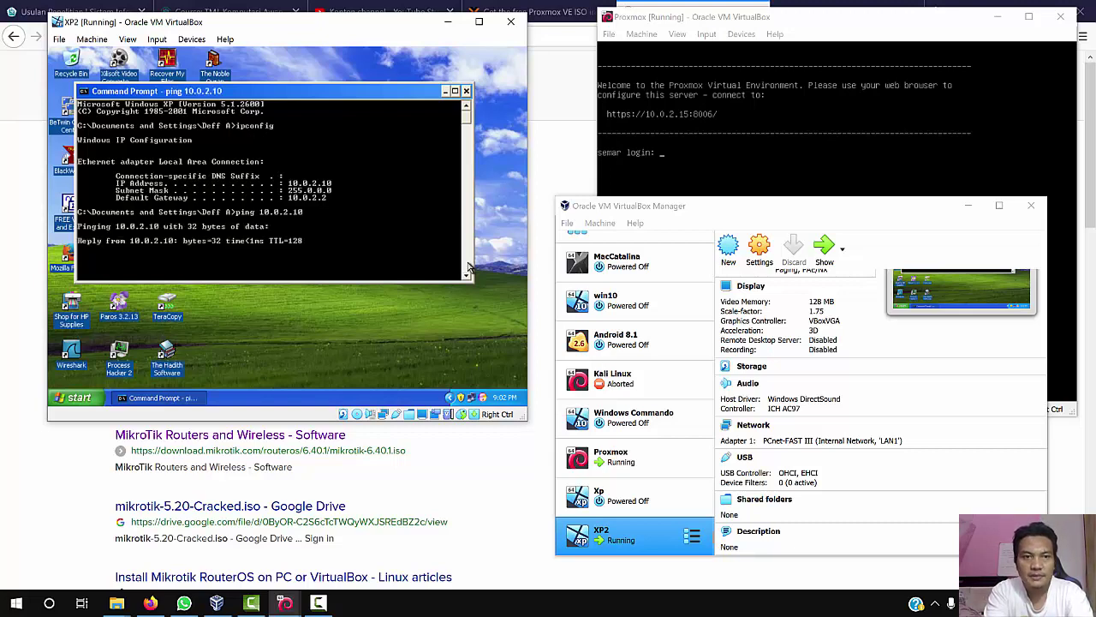
key(ctrl+c)
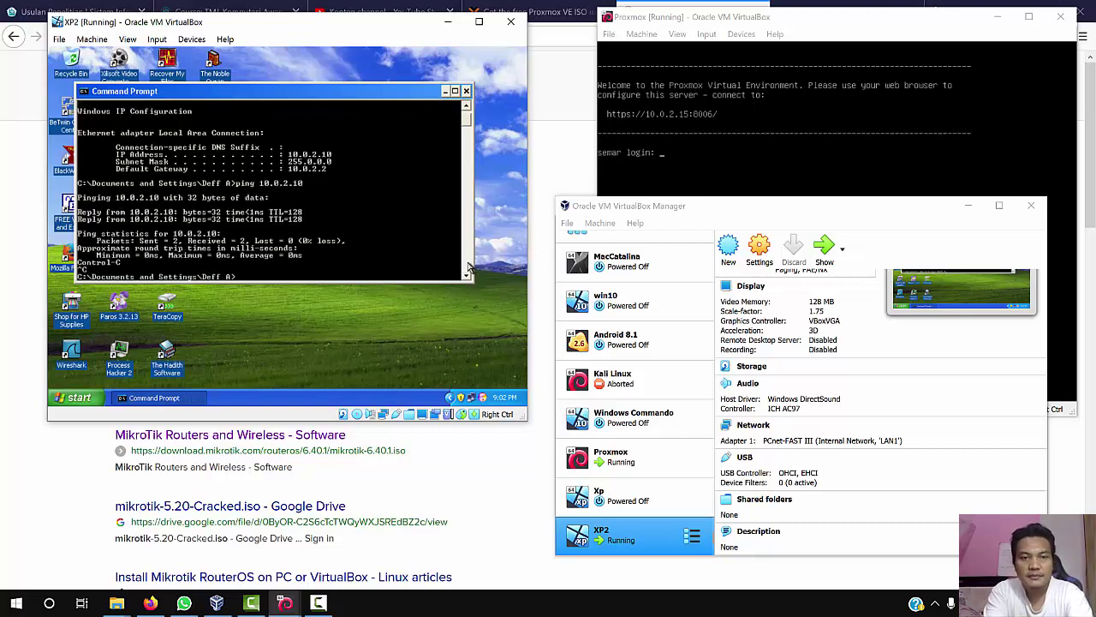
text(ping )
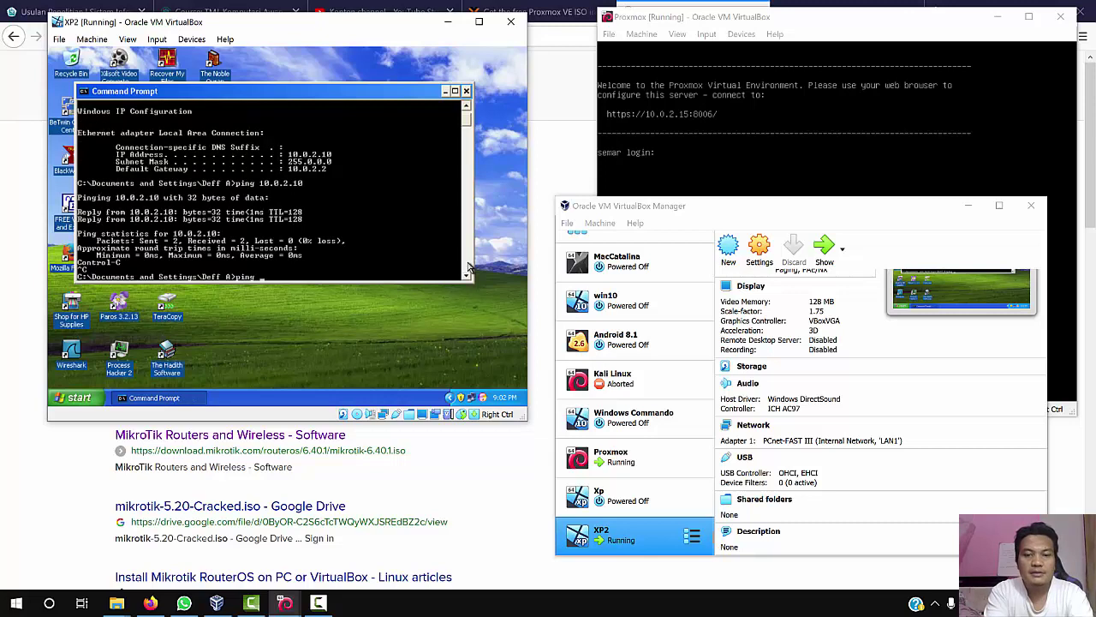
text(192.)
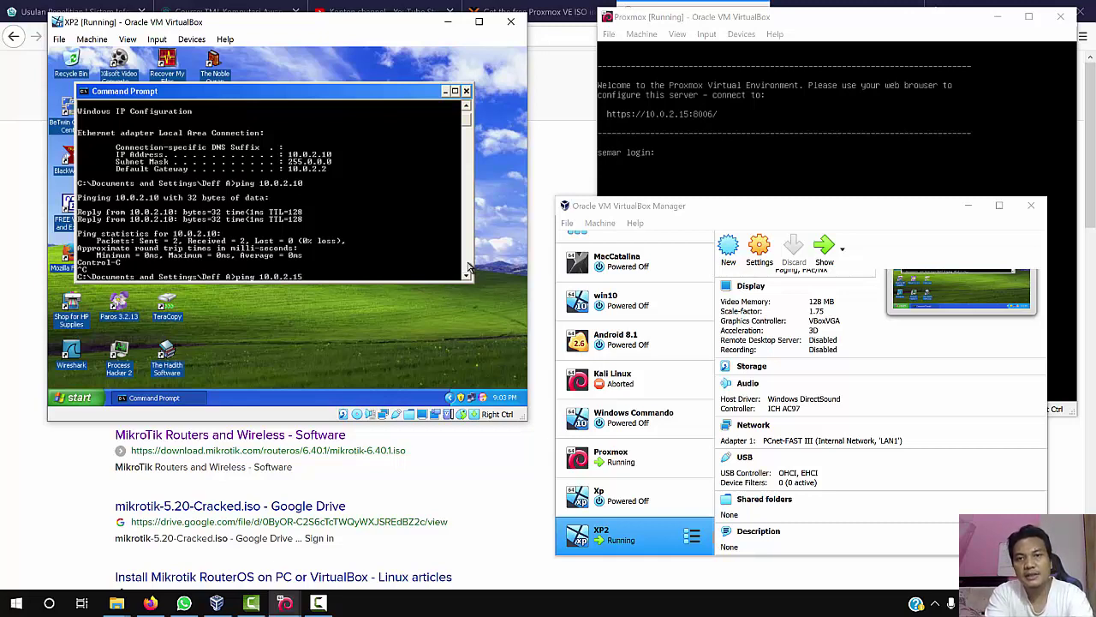
key(Return)
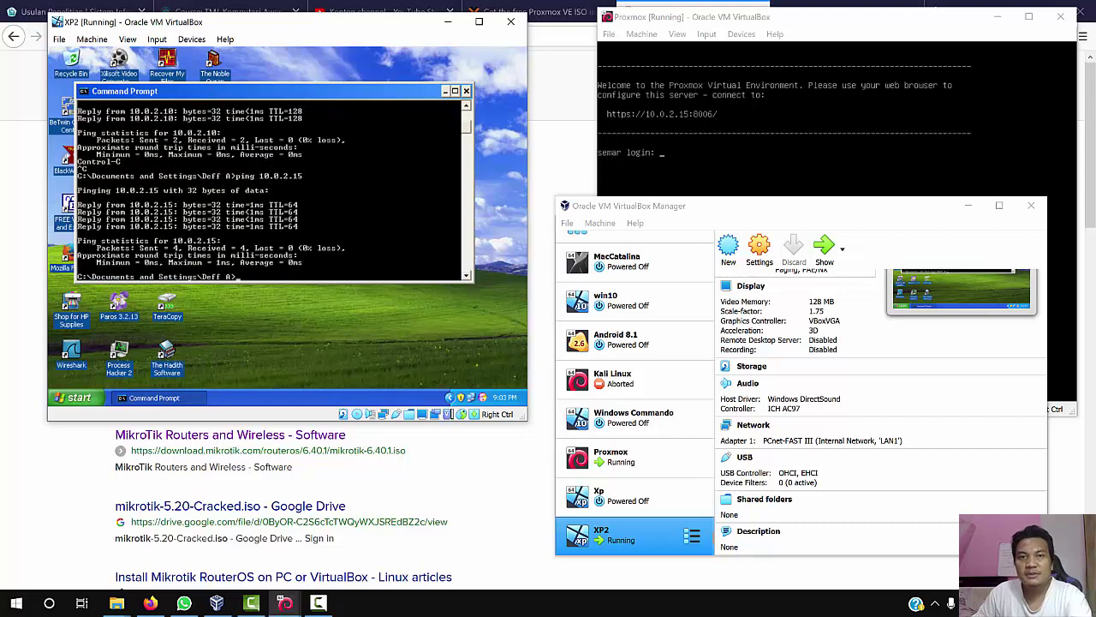
click(262, 339)
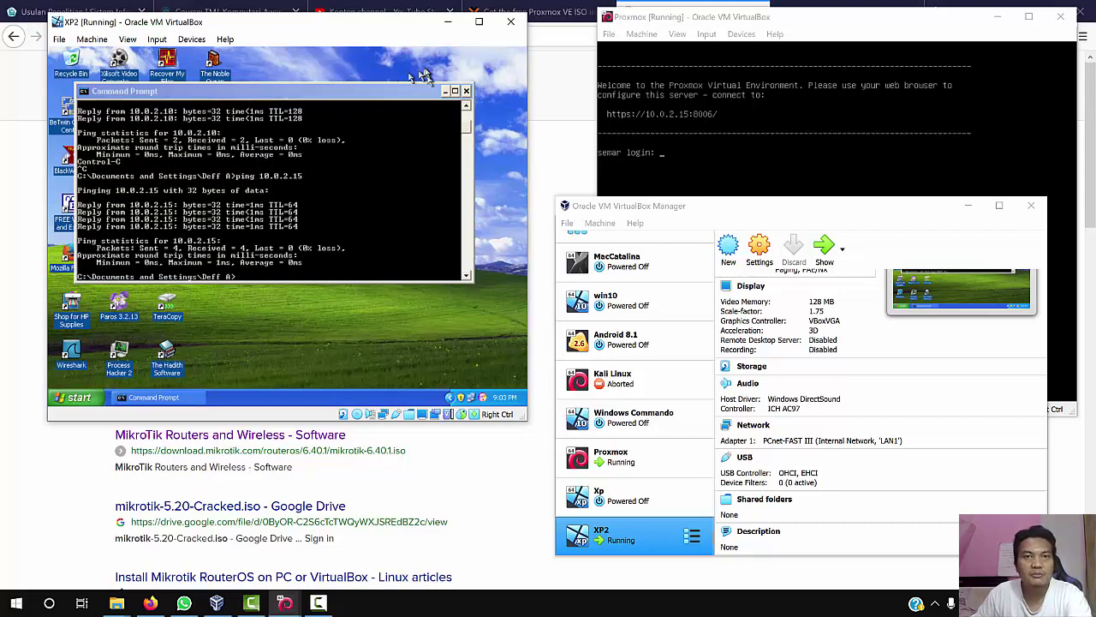
click(443, 92)
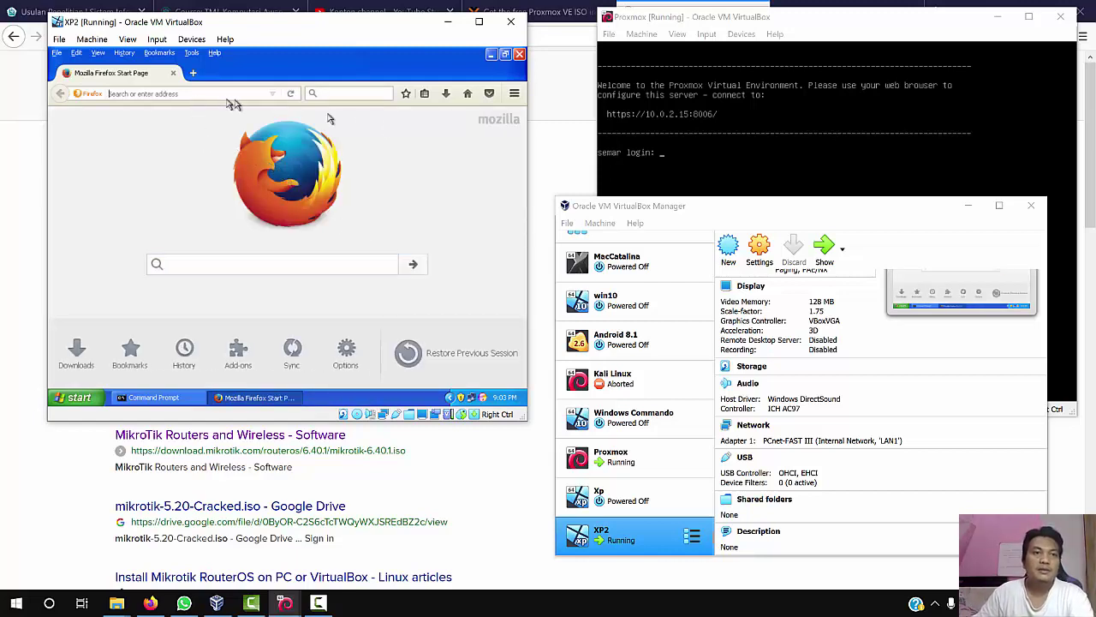
key(ctrl+l)
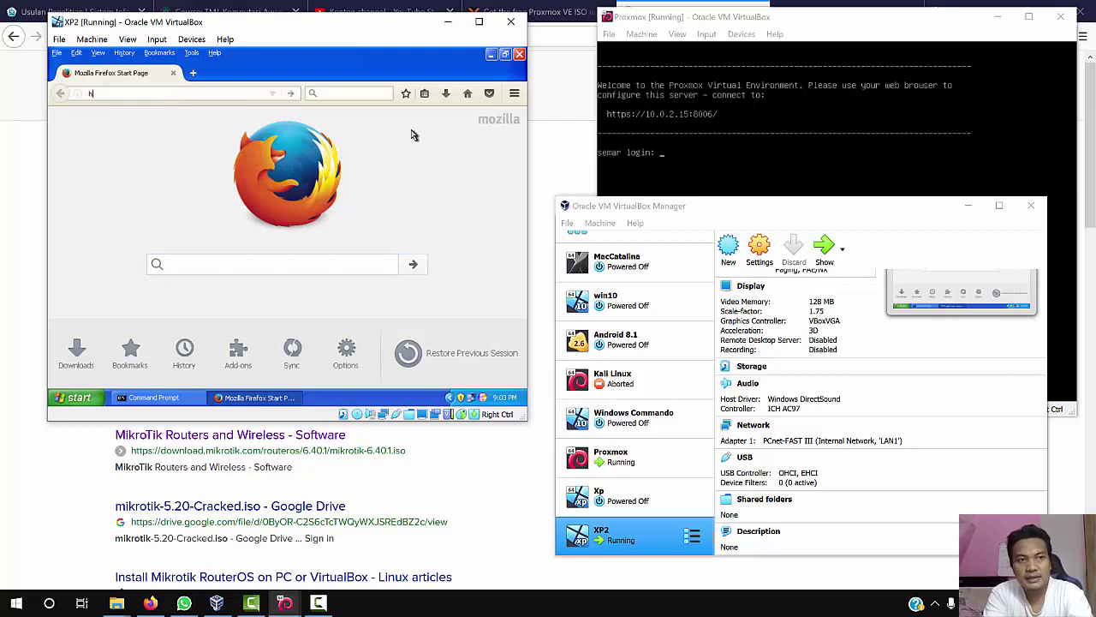
text(https://)
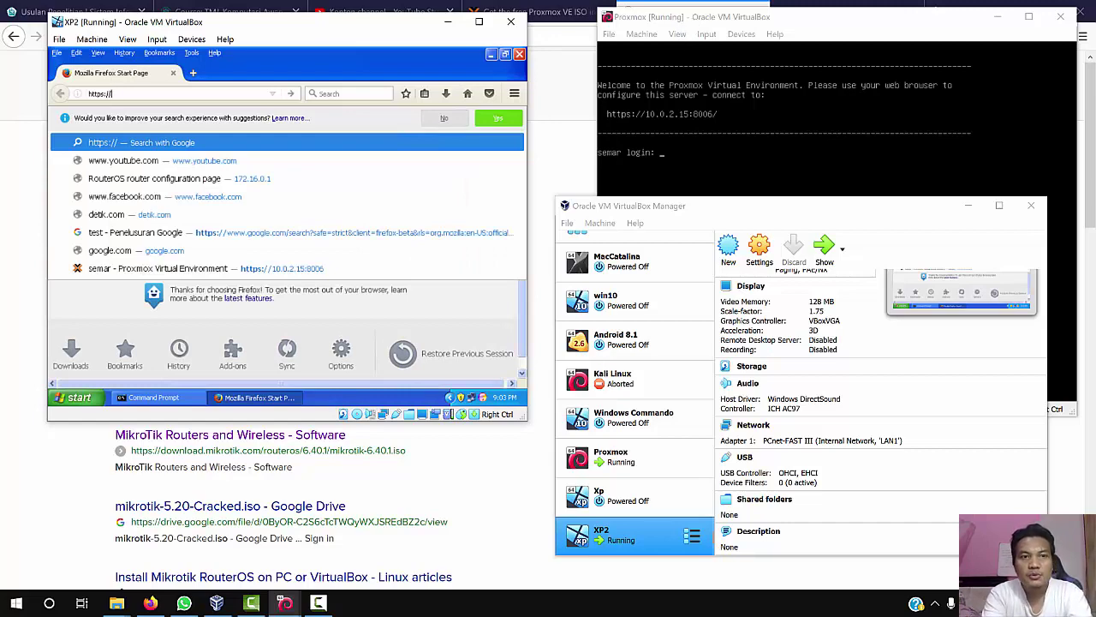
text(10.0.)
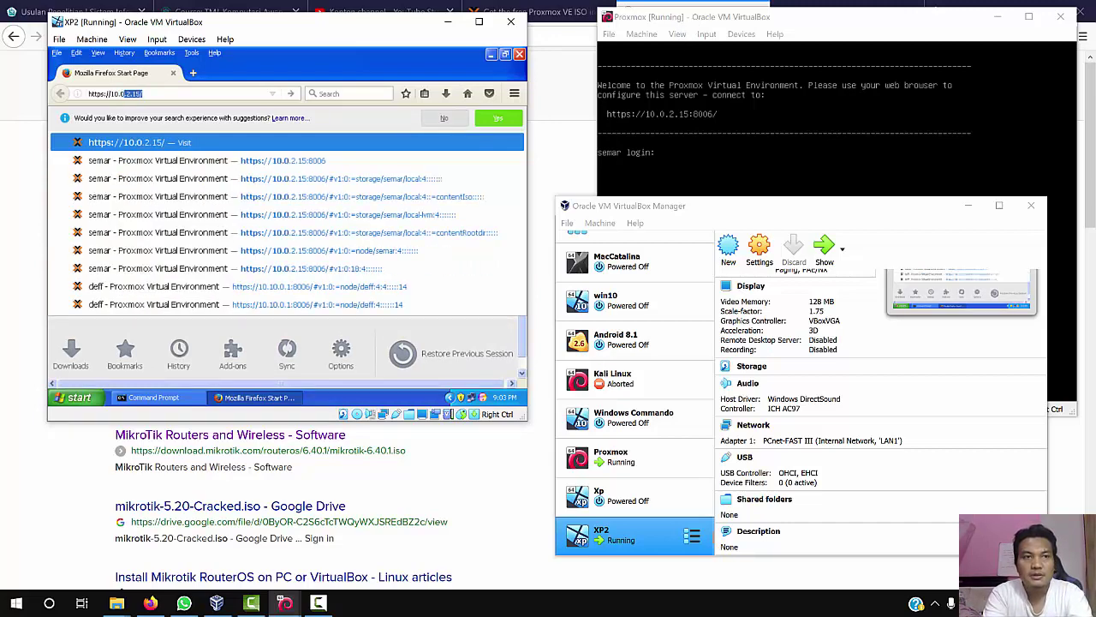
text(2.14:)
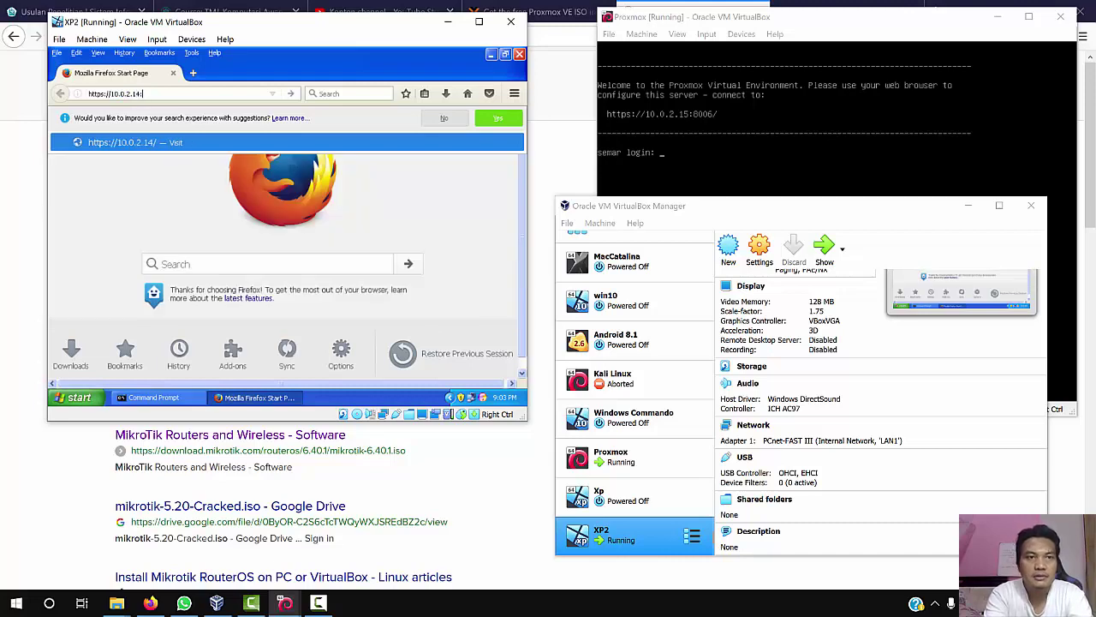
key(BackSpace)
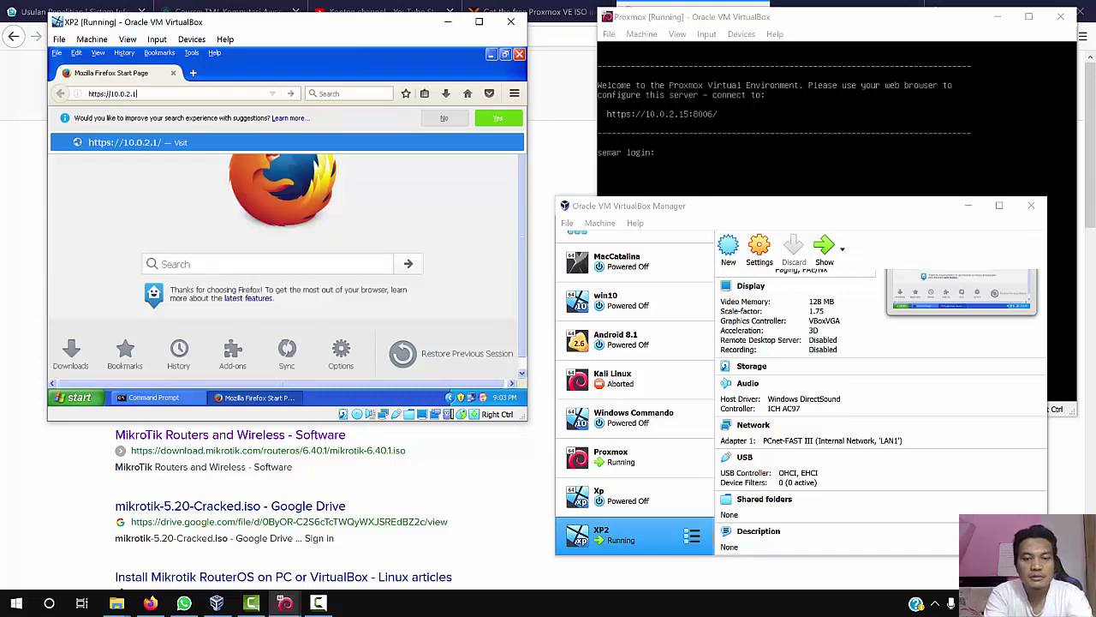
text(5:80)
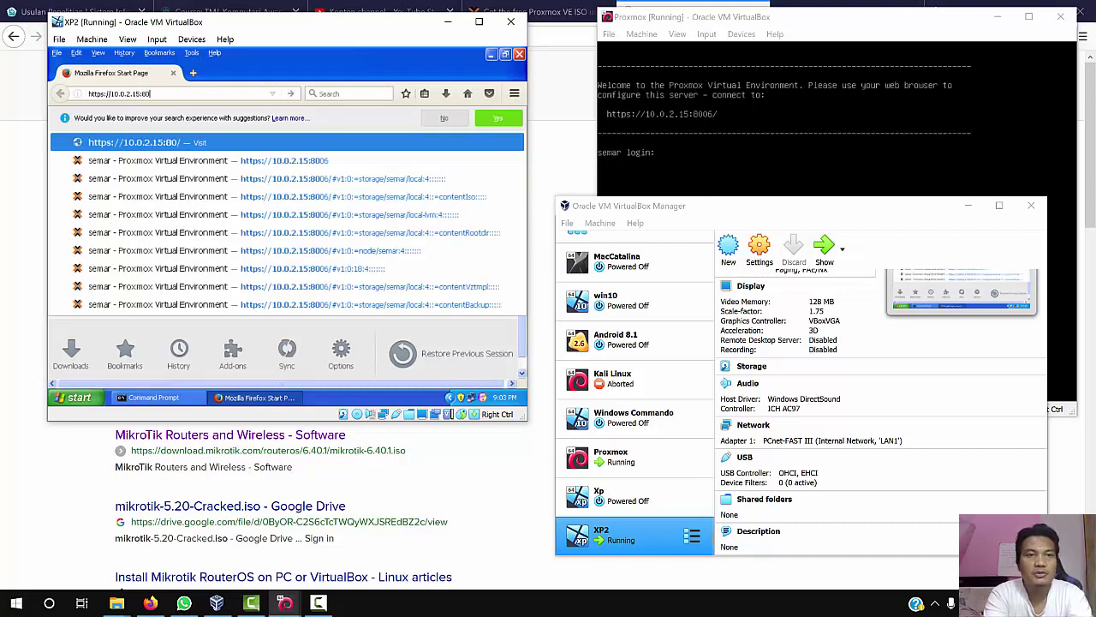
text(06)
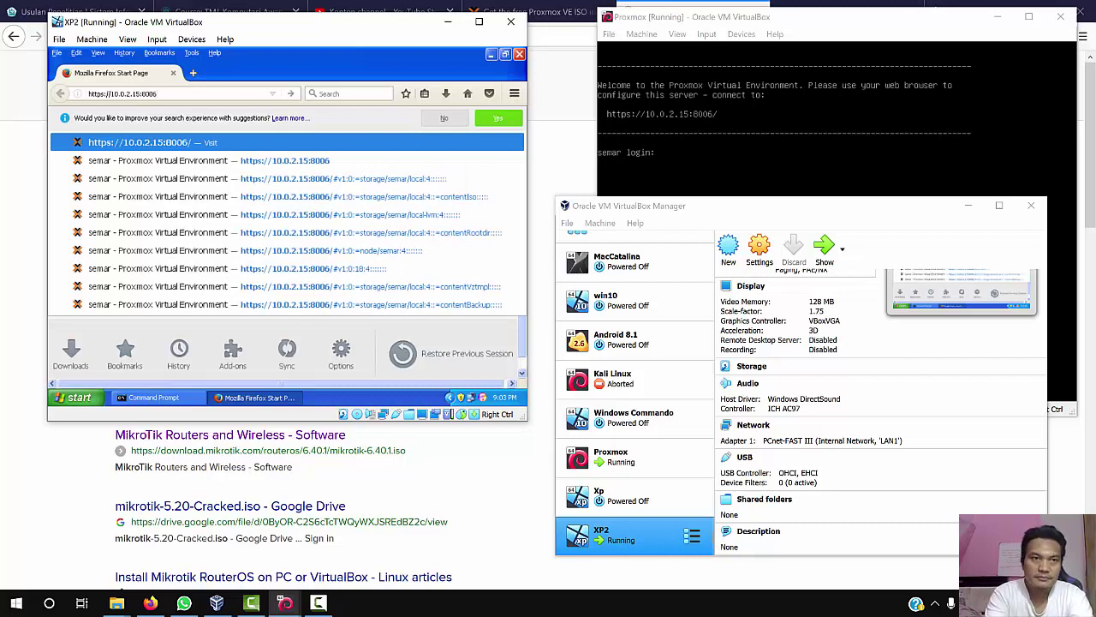
key(Return)
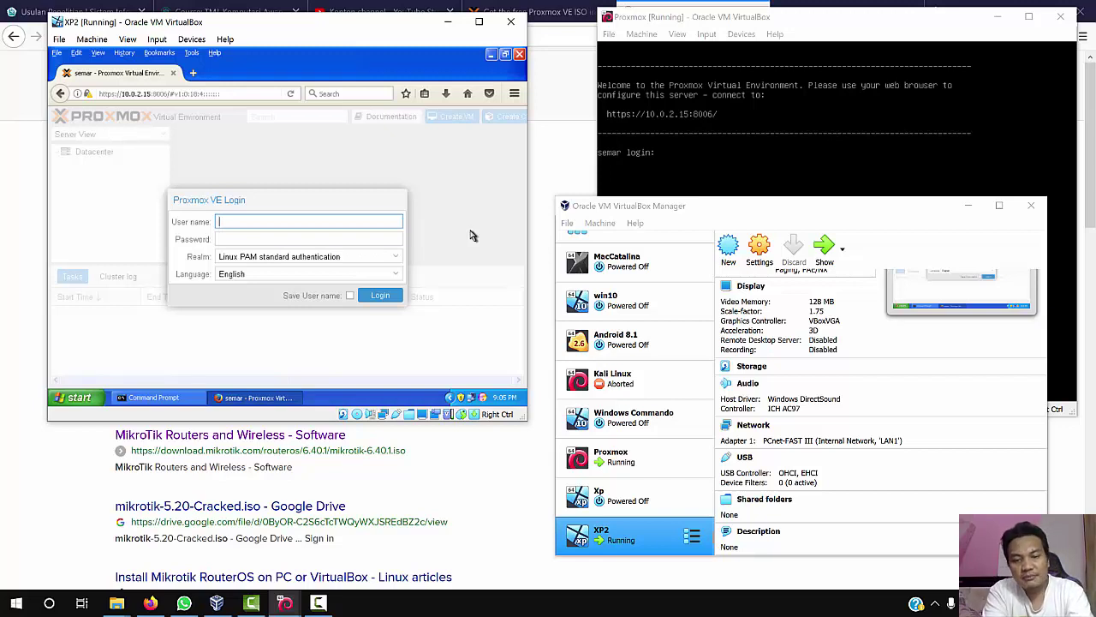
Log in to Proxmox VE as root with the account password and dismiss the subscription notice.
text(root)
key(Tab)
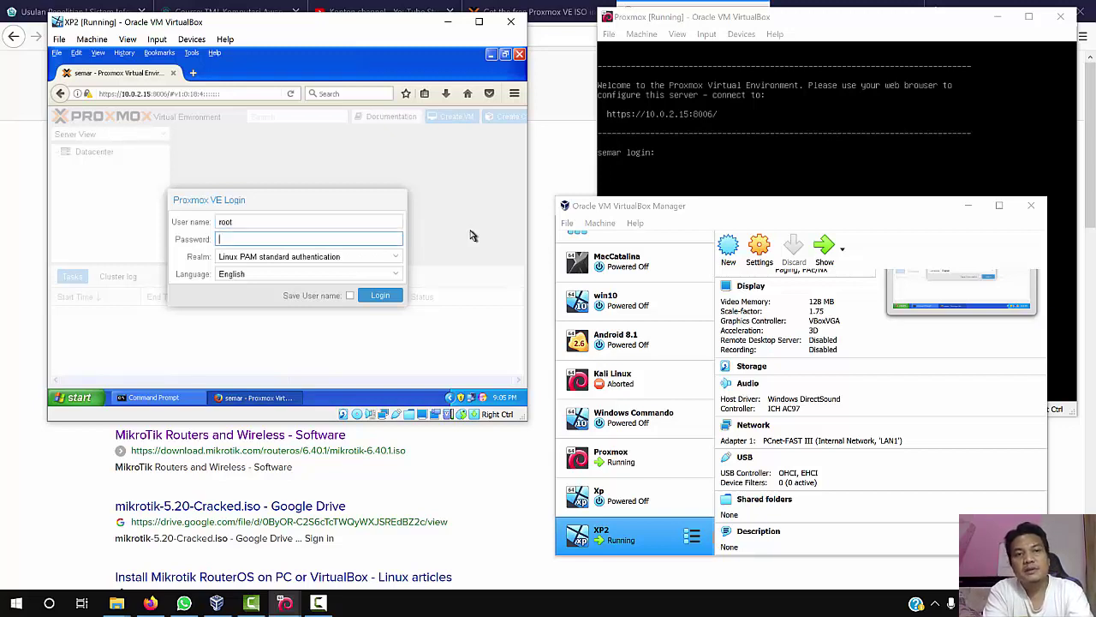
text(****)
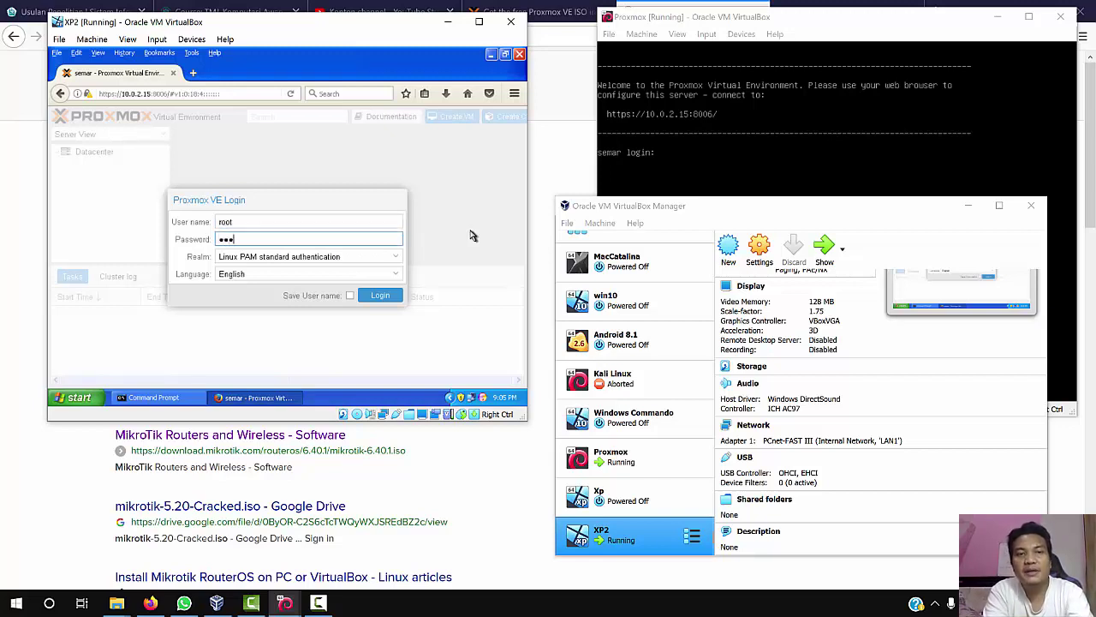
text(****)
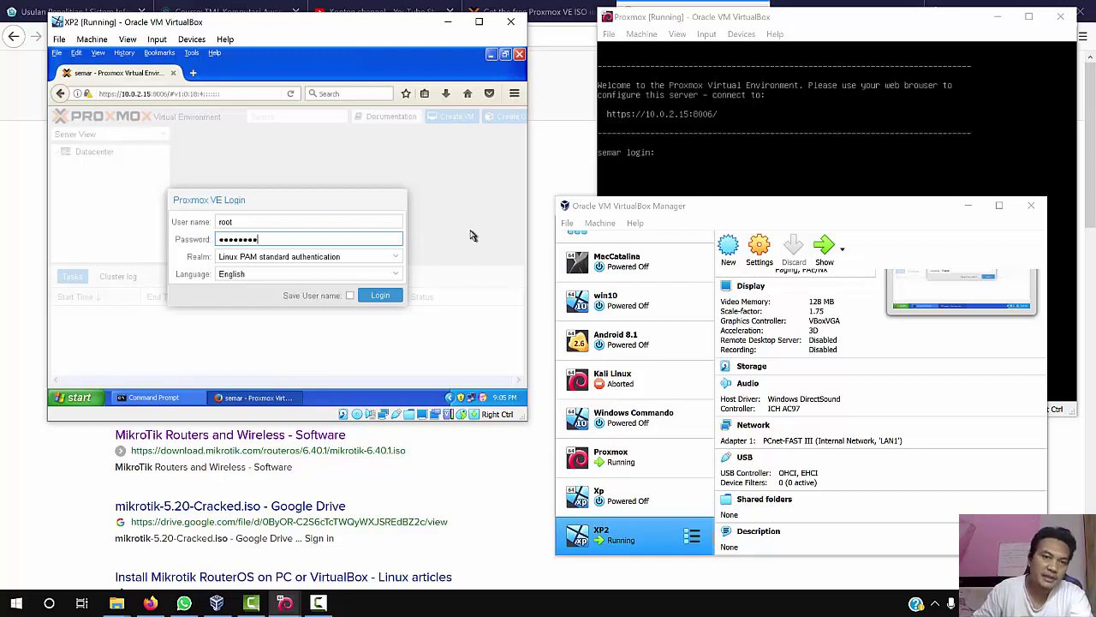
click(385, 296)
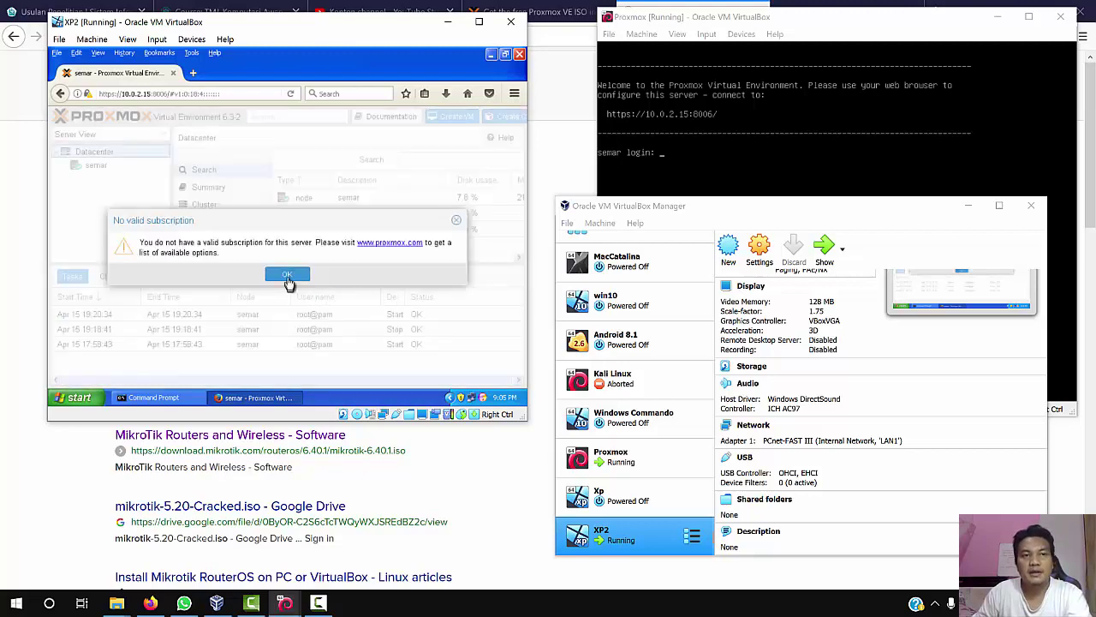
click(288, 276)
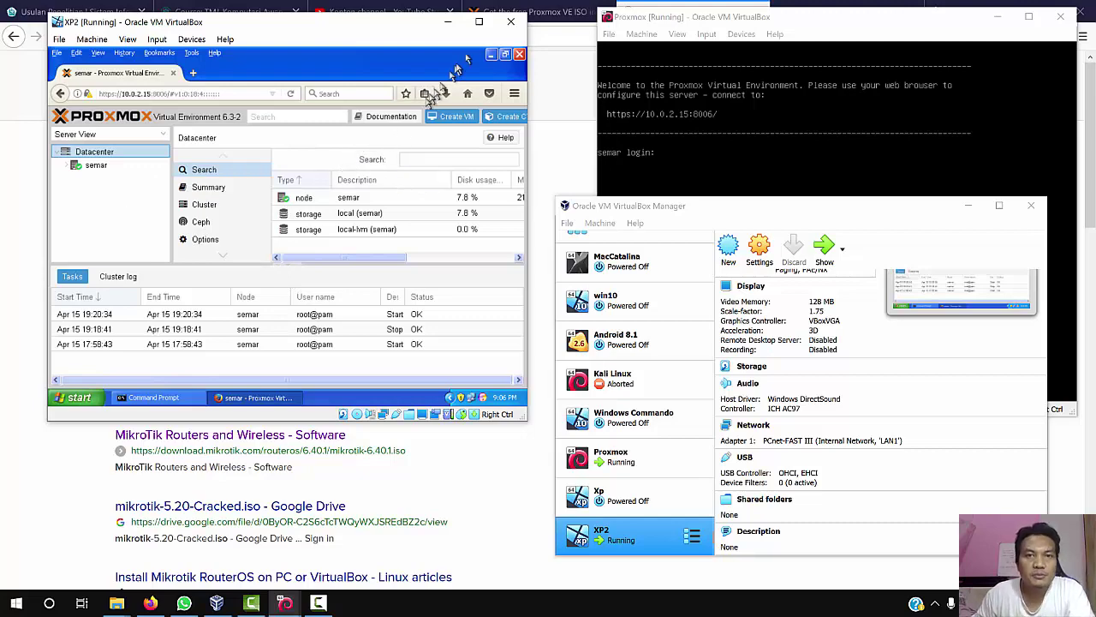
Maximize the XP2 window and browse the Nodes and Storage groups of the resource tree in Folder View.
click(479, 21)
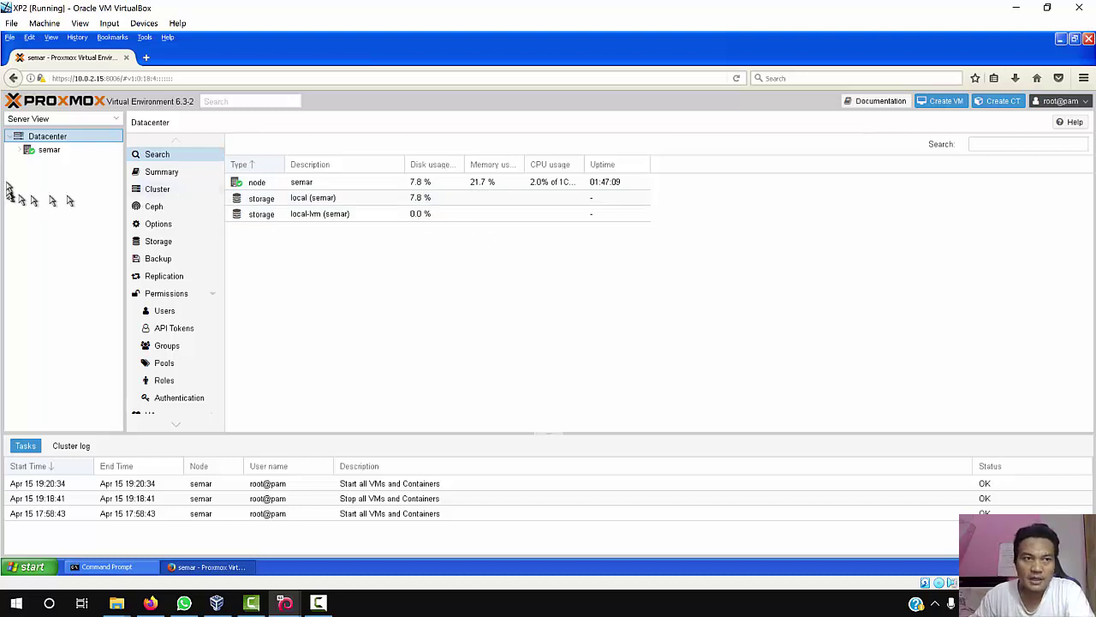
click(116, 122)
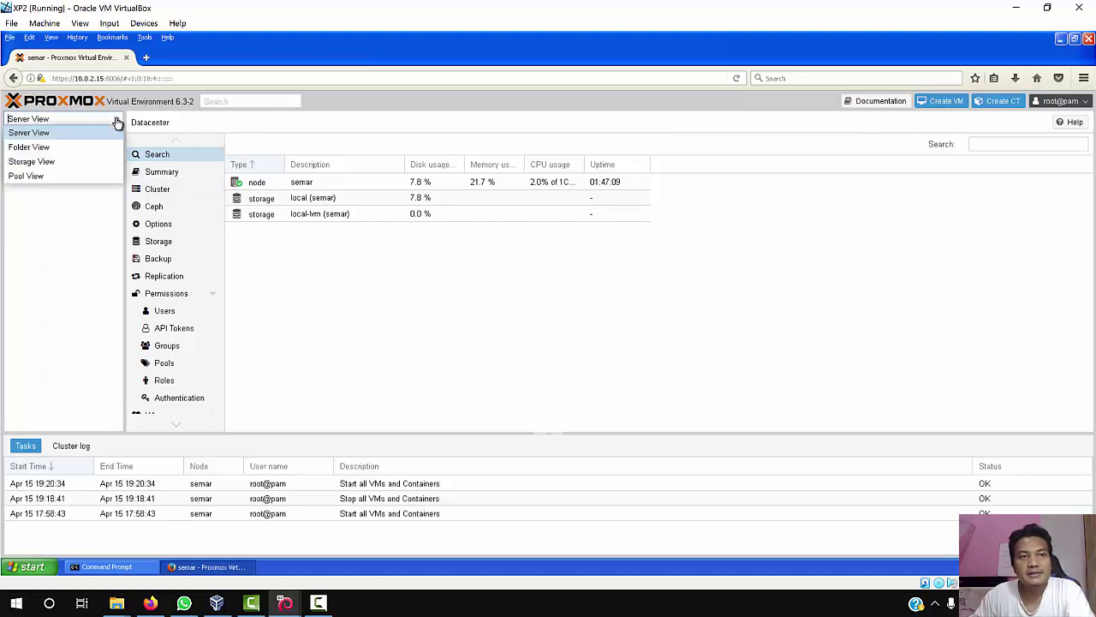
click(46, 150)
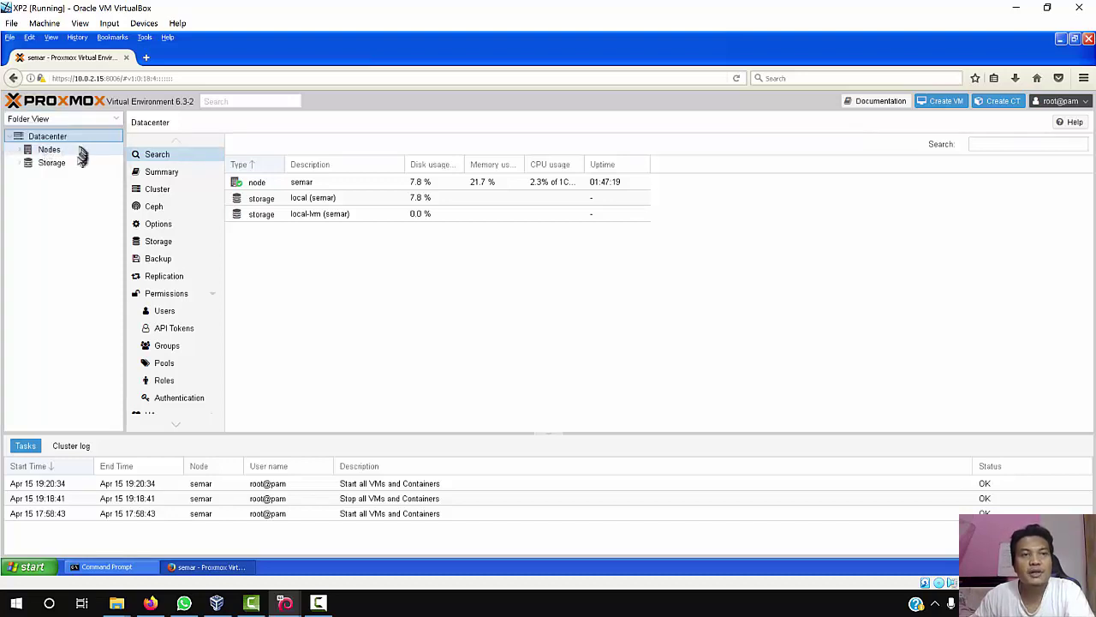
click(48, 151)
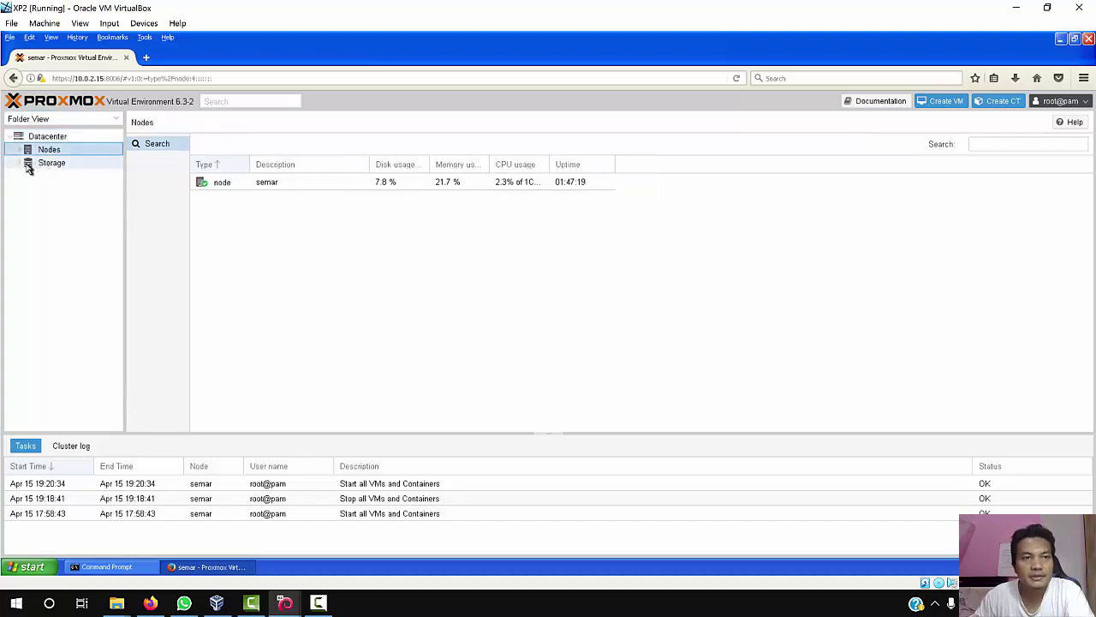
click(22, 164)
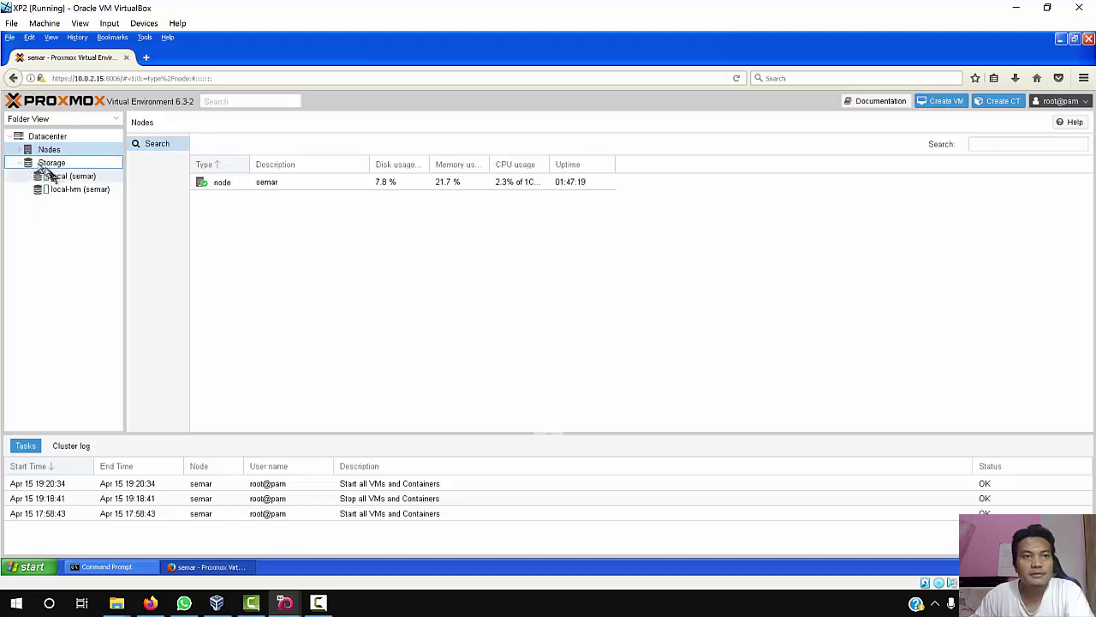
click(22, 151)
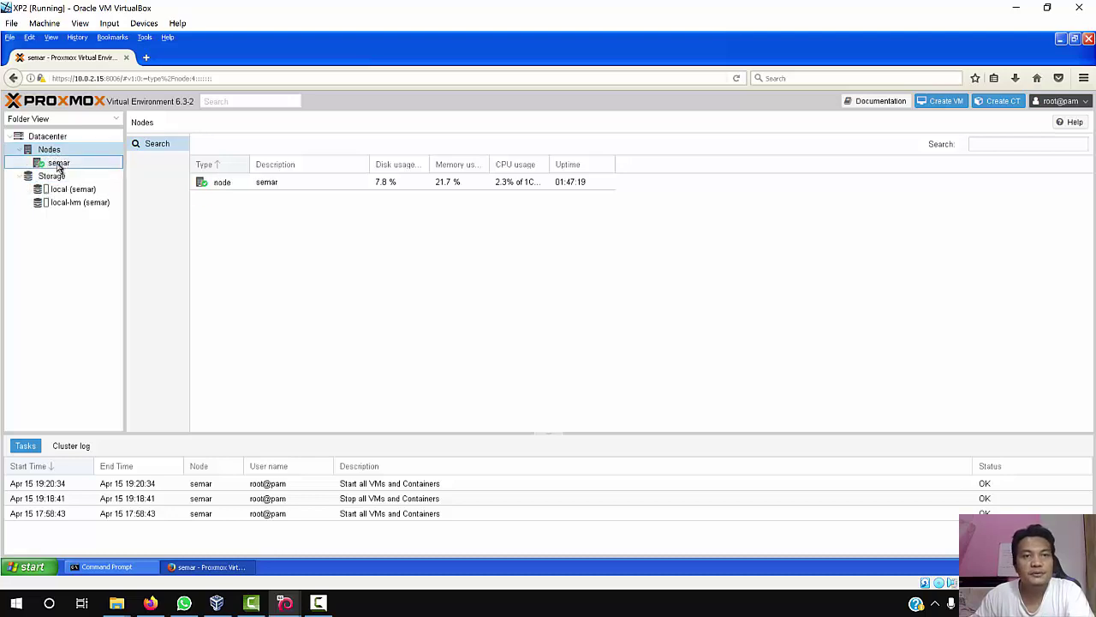
Switch the resource tree to Storage View and expand the semar node to inspect its storages.
click(117, 123)
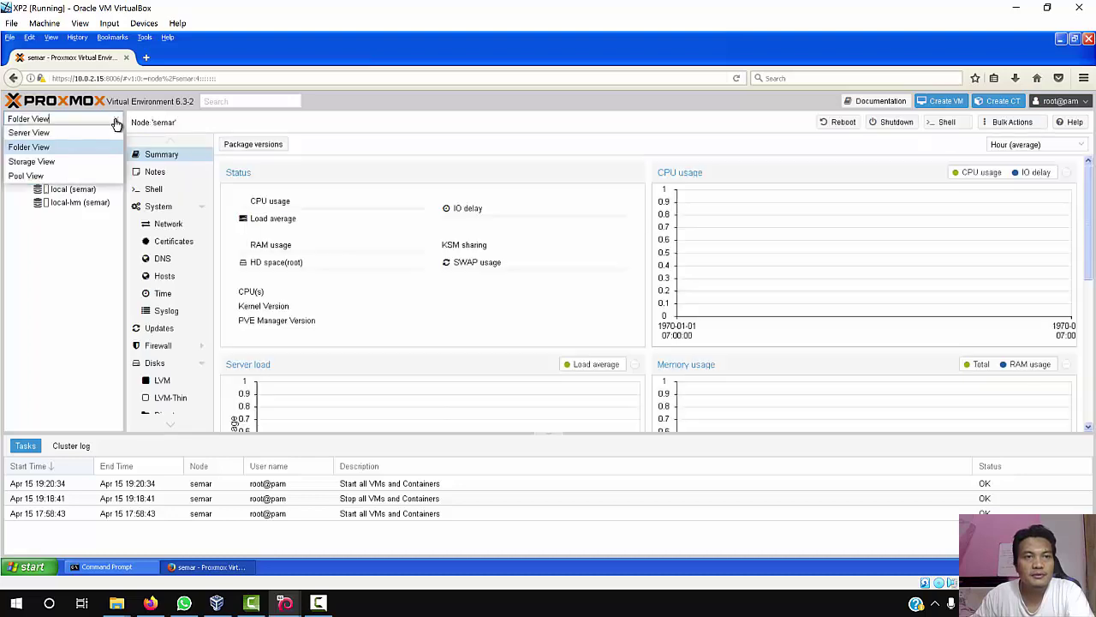
click(35, 163)
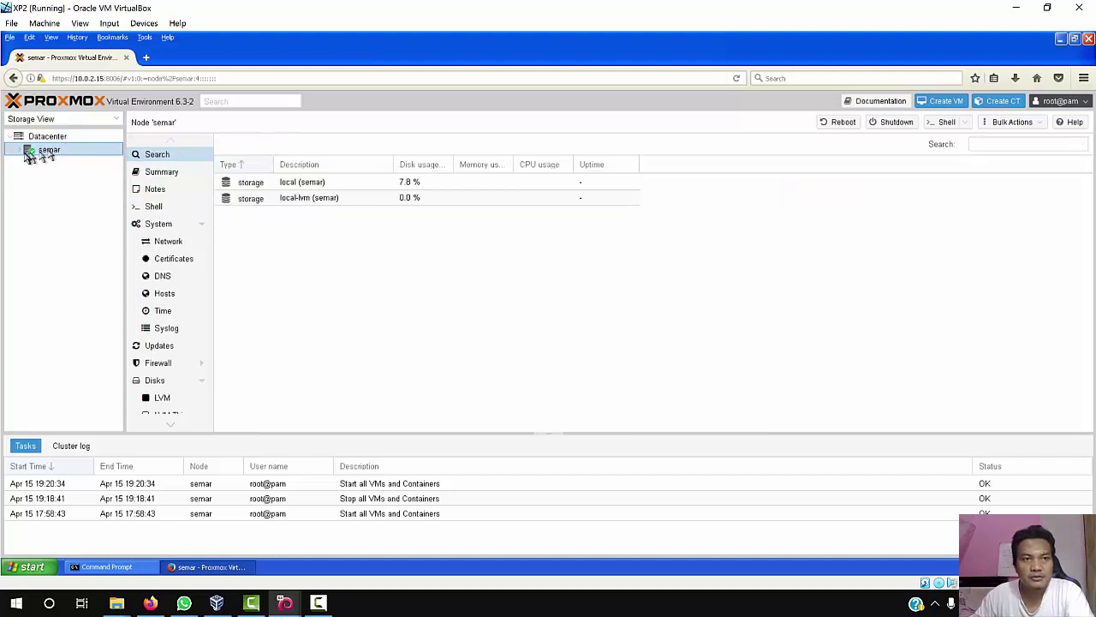
double_click(73, 151)
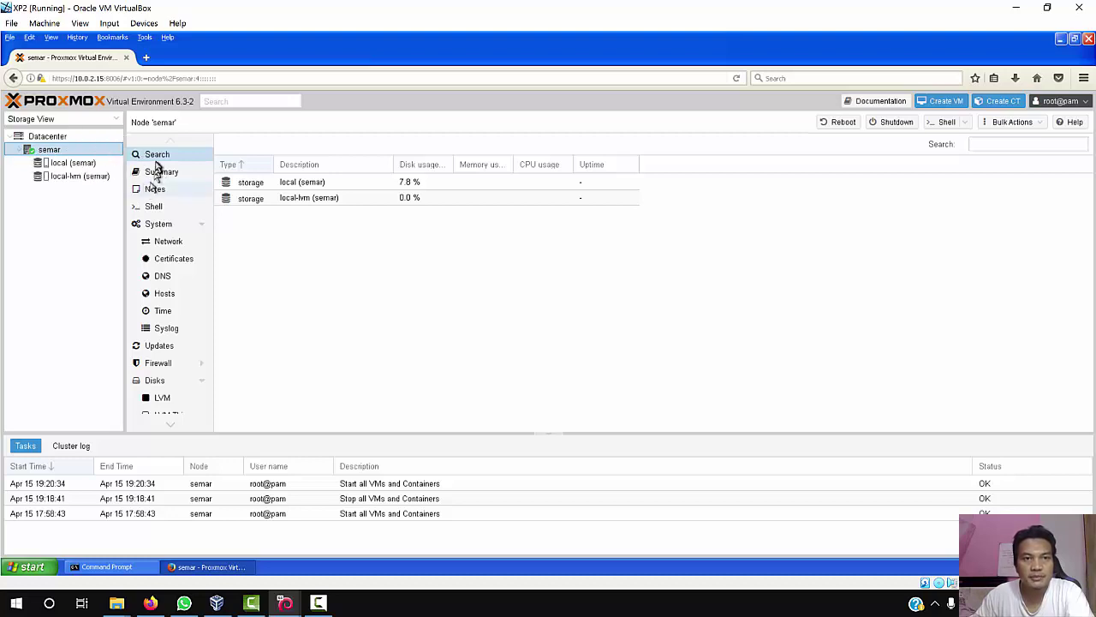
Switch the resource tree to Pool View and select Datacenter to inspect its contents.
click(114, 122)
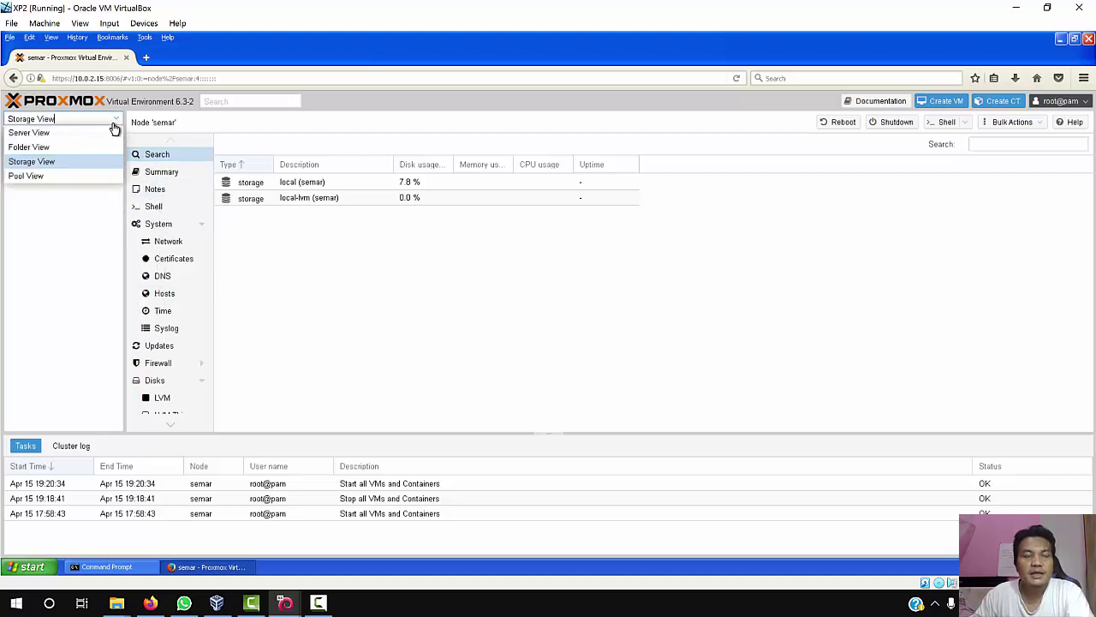
click(47, 178)
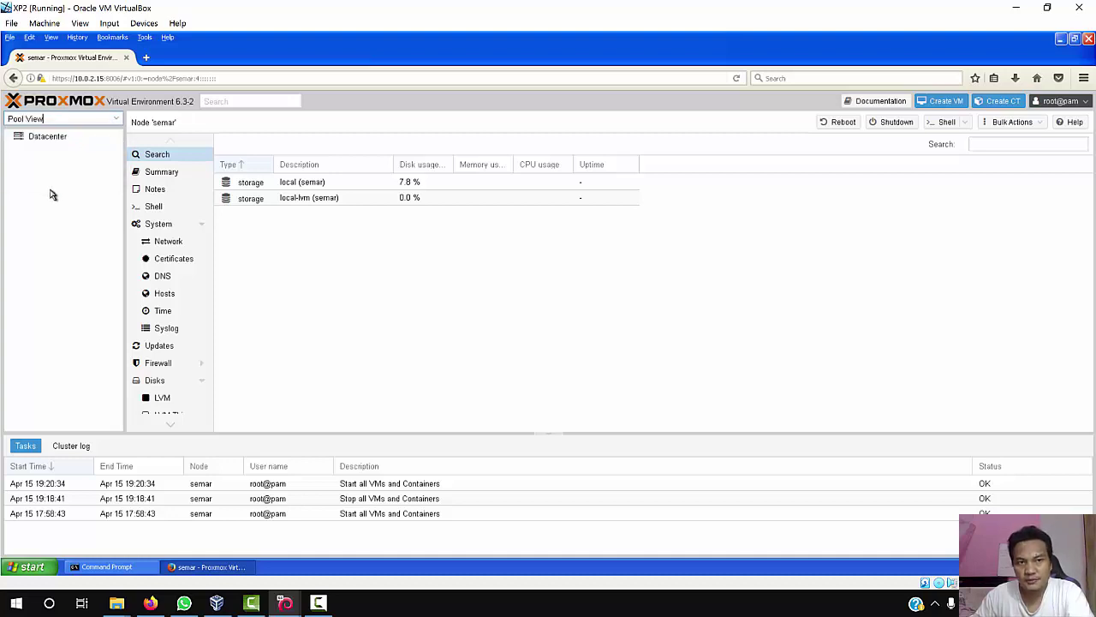
click(44, 139)
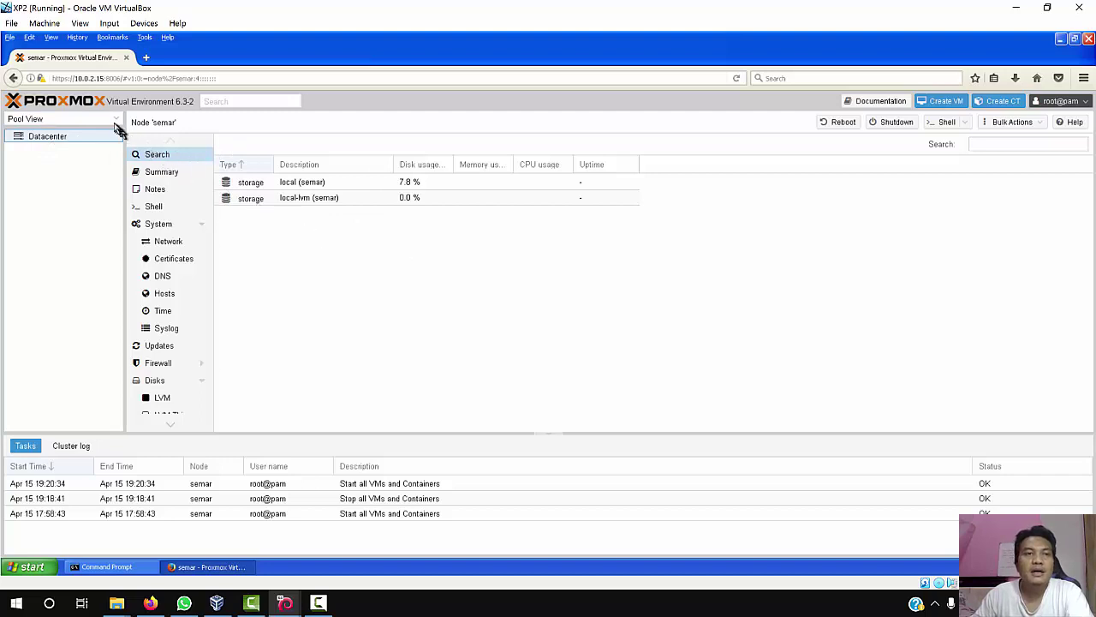
Switch the resource tree to Server View, expand the semar node and open its local storage summary.
click(119, 121)
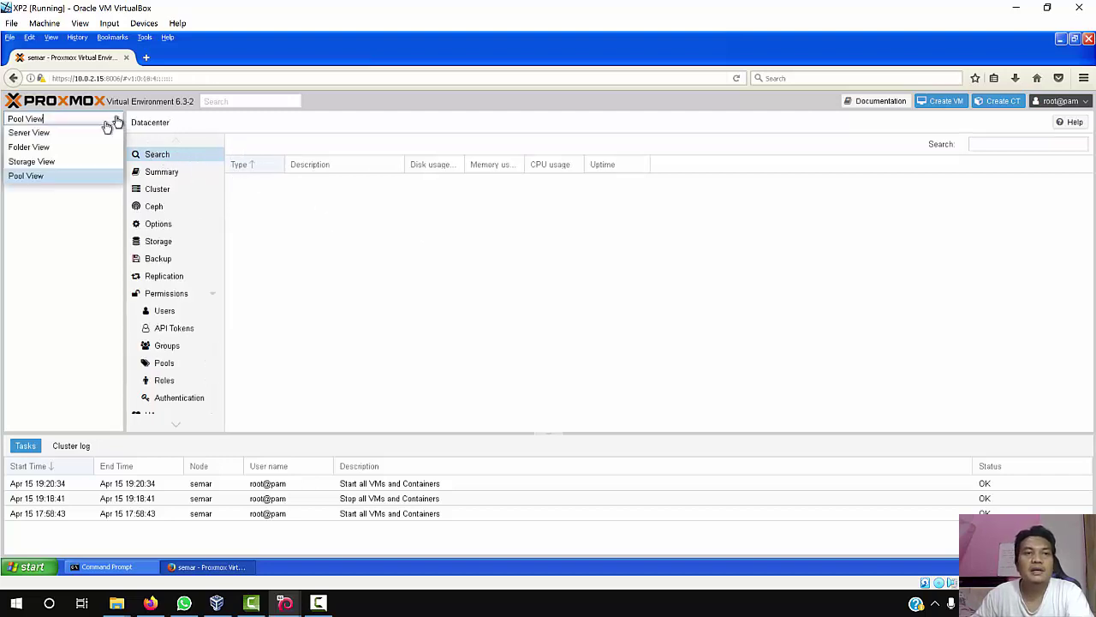
click(55, 135)
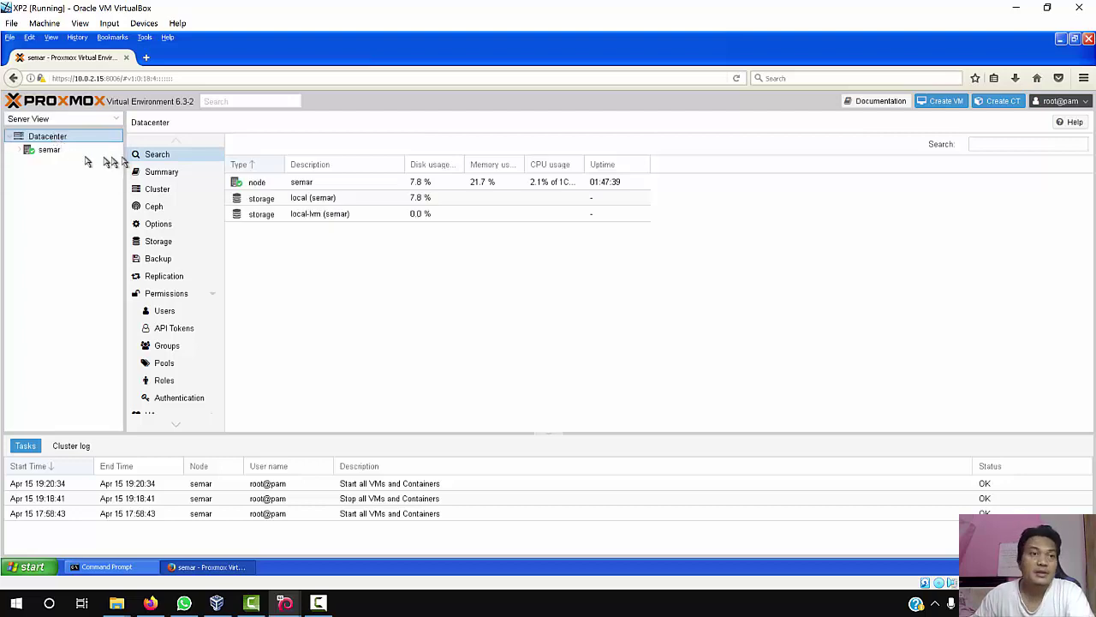
click(19, 151)
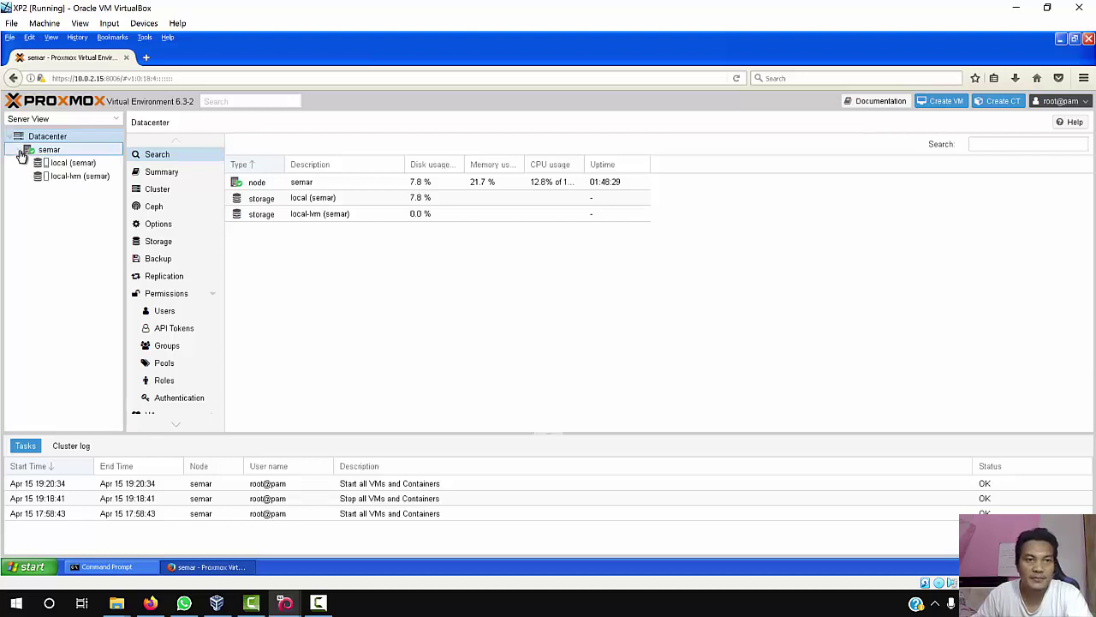
click(82, 169)
click(82, 168)
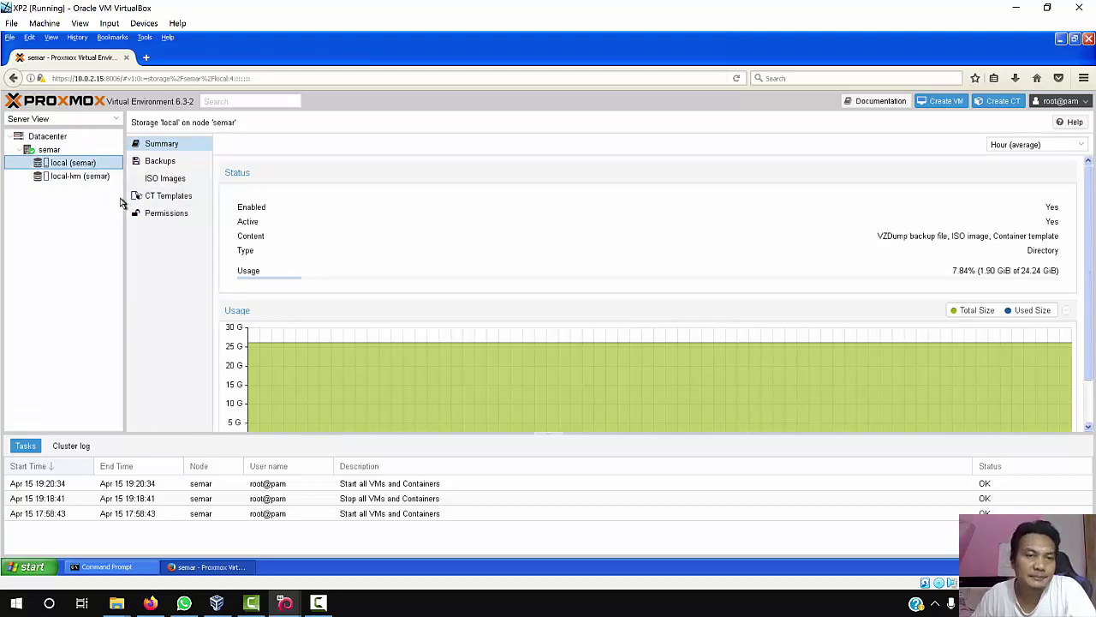
click(72, 190)
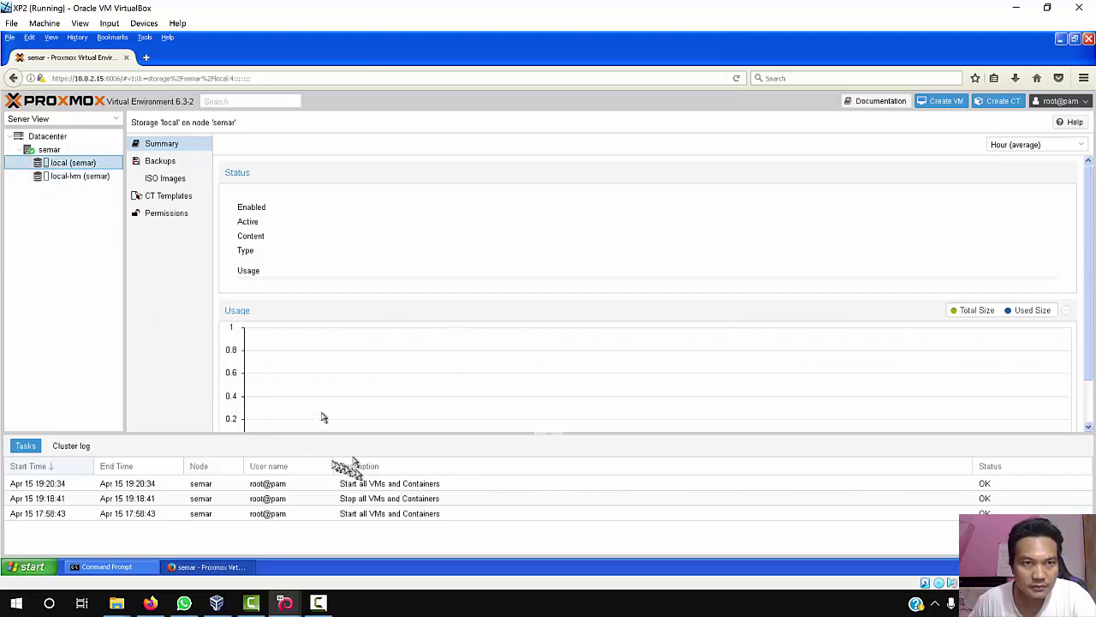
Start an ISO image upload to the local storage of semar and open the file browser.
click(175, 183)
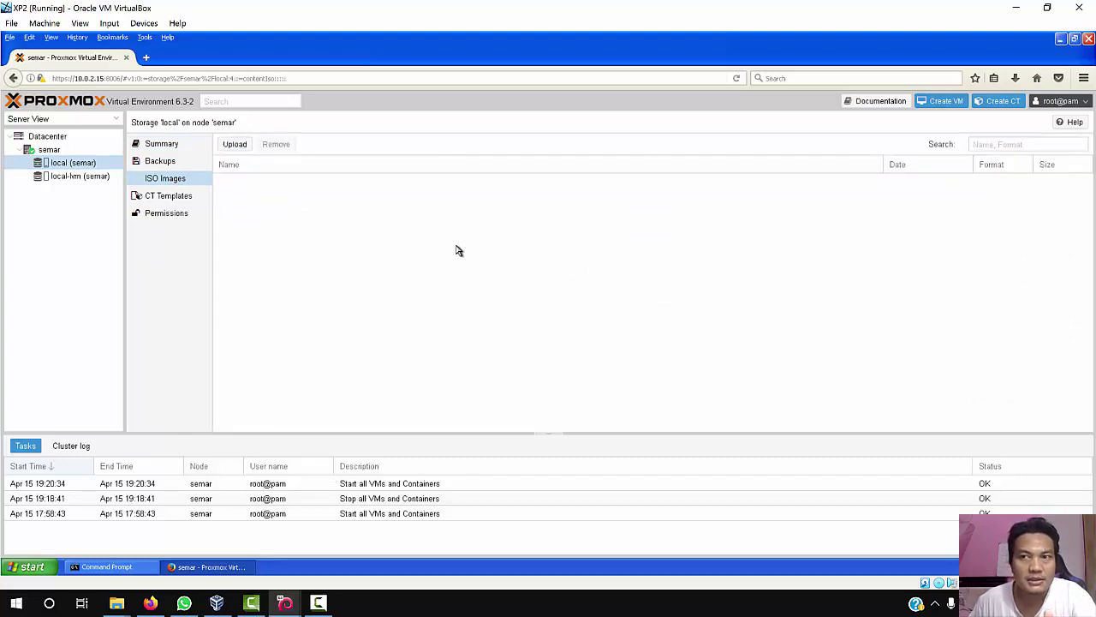
click(243, 148)
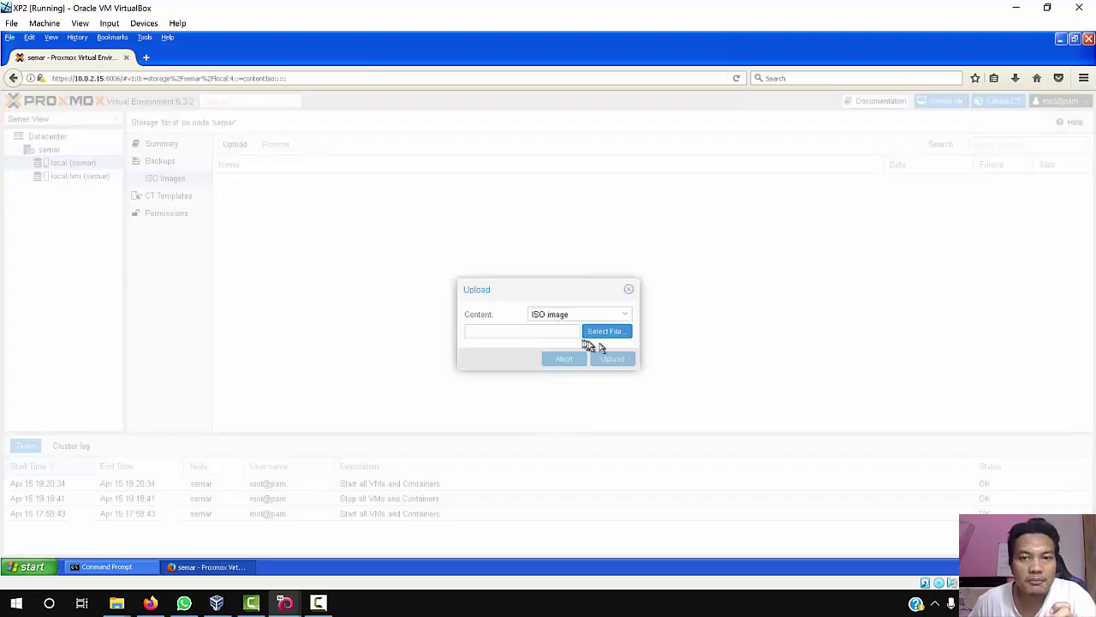
click(621, 339)
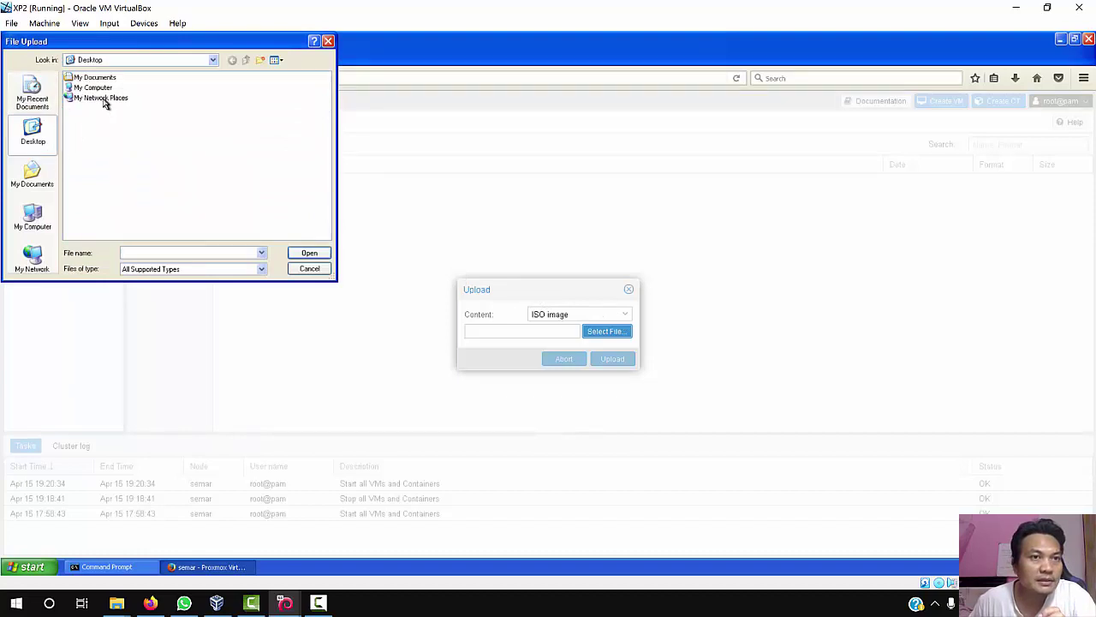
Browse through the entire network's VirtualBox Shared Folders to the \\VBOXSVR\Downloads folder.
double_click(101, 98)
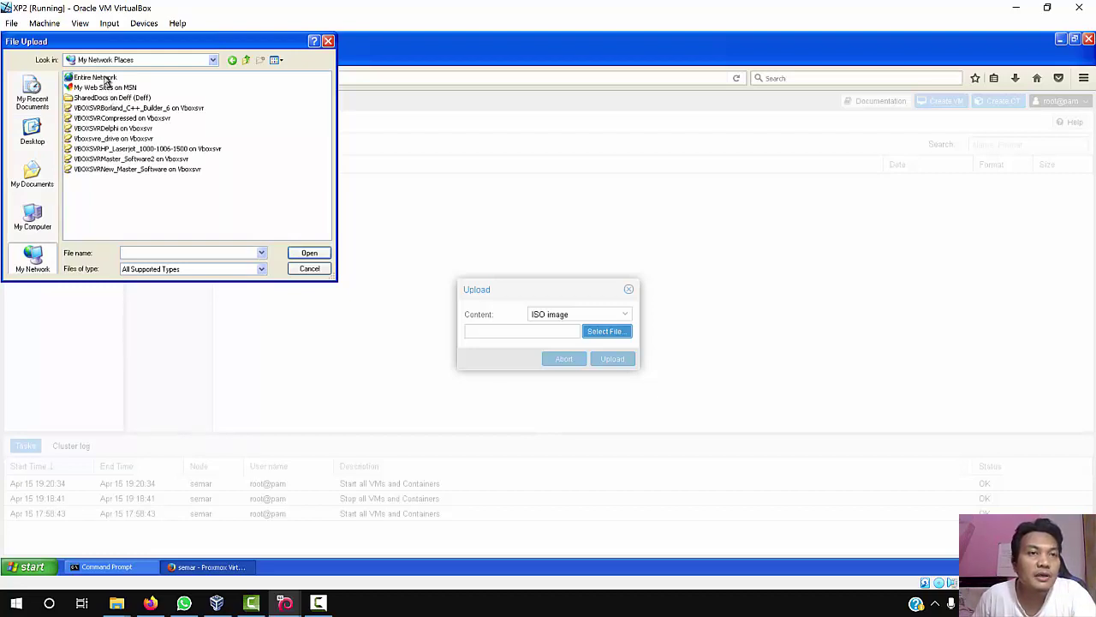
double_click(94, 77)
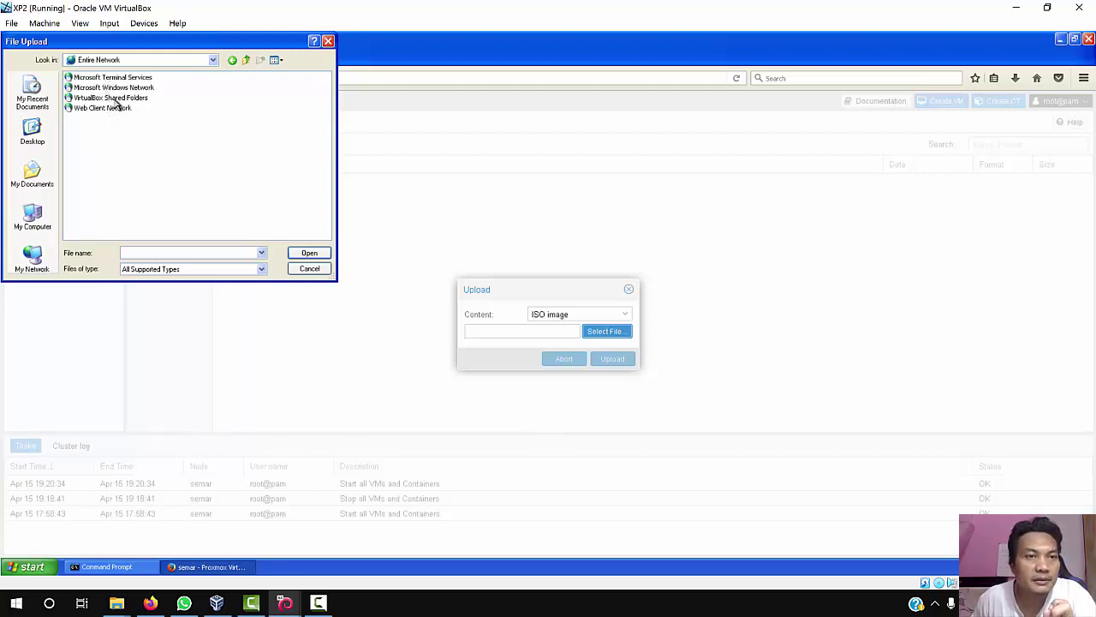
click(117, 99)
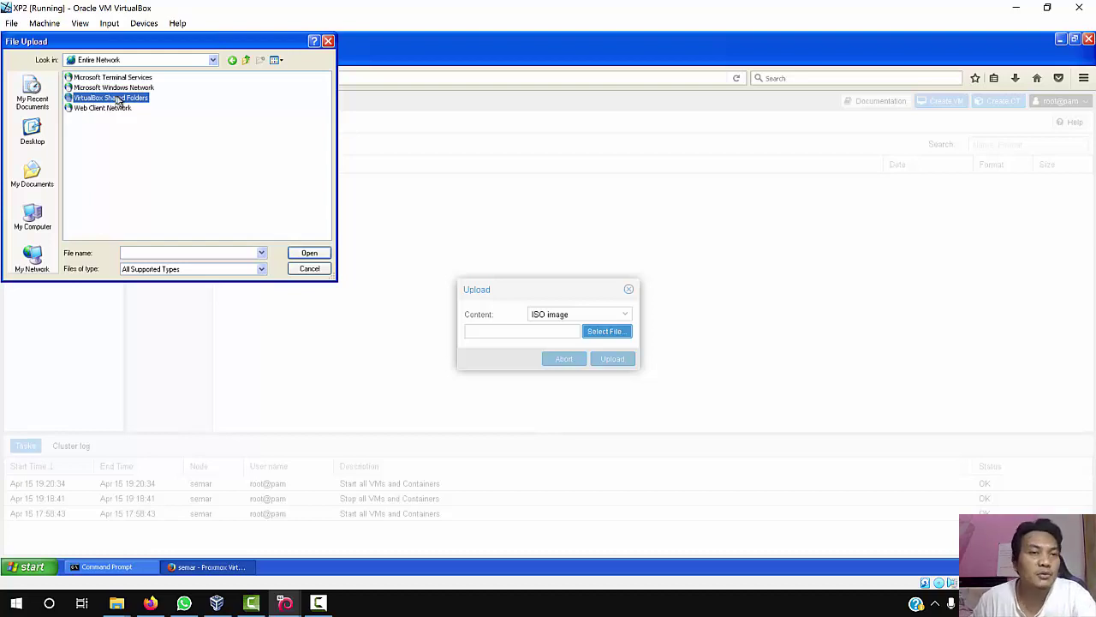
double_click(118, 99)
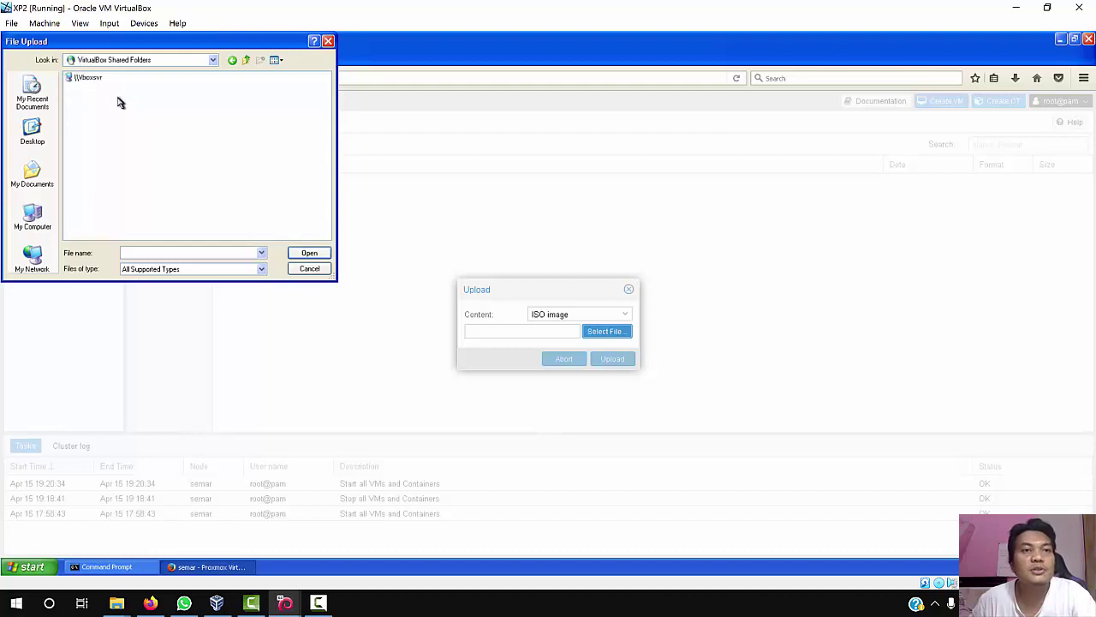
double_click(97, 78)
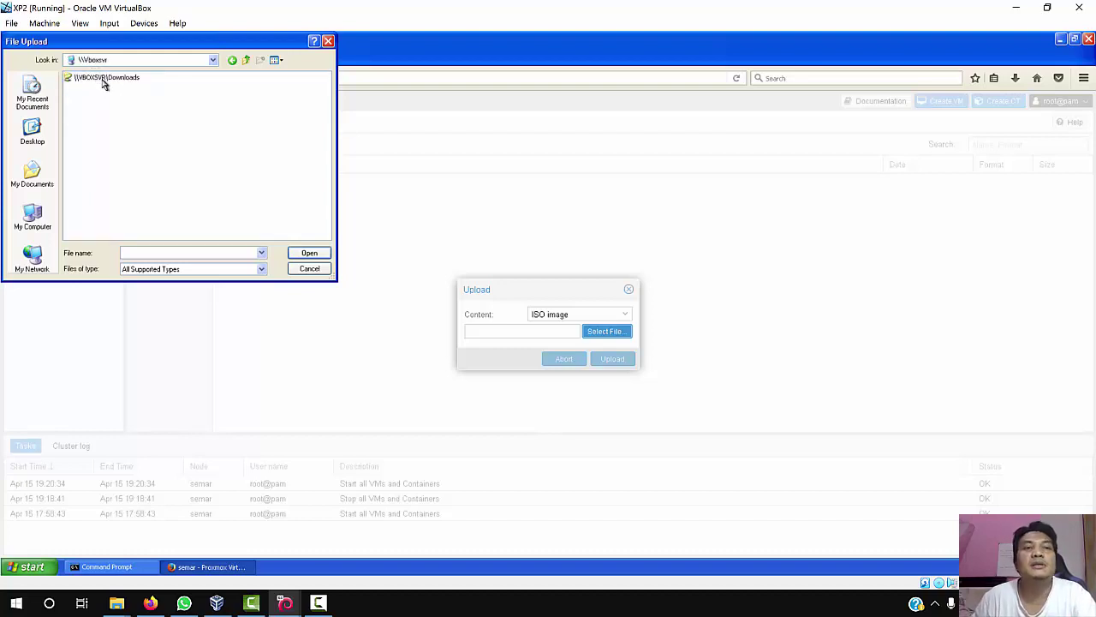
double_click(102, 79)
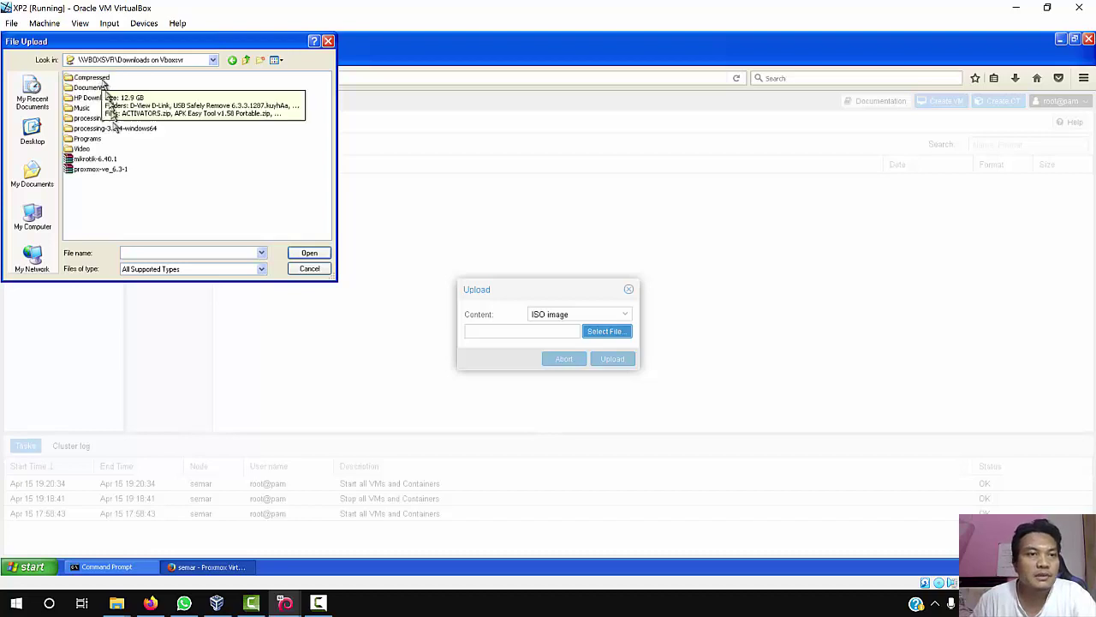
Choose mikrotik-6.40.1.iso and upload it to the local storage.
click(103, 159)
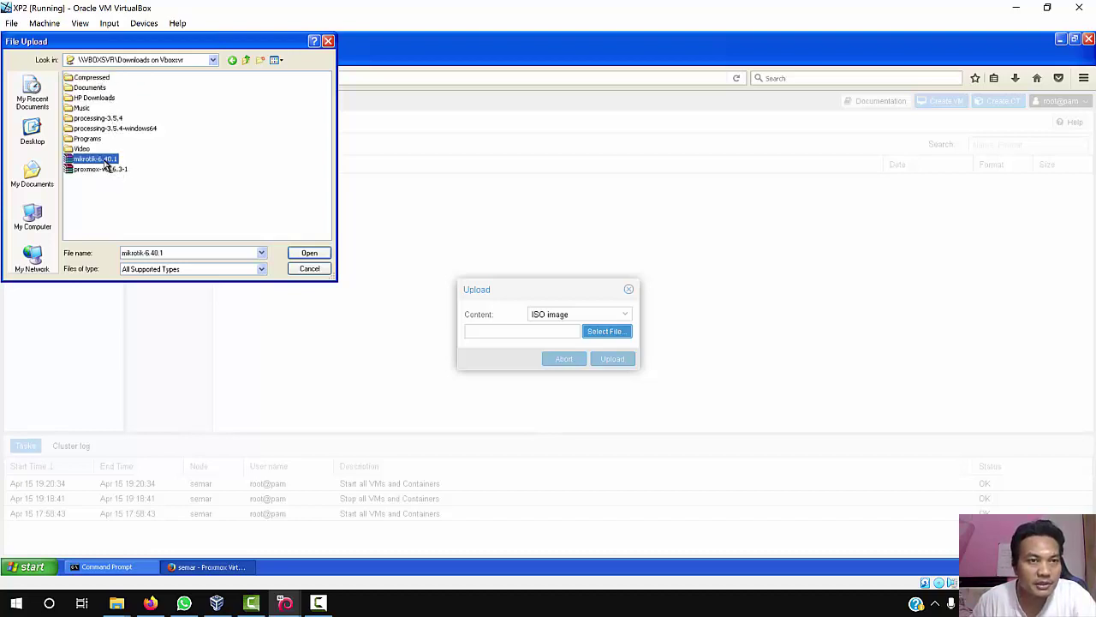
double_click(103, 160)
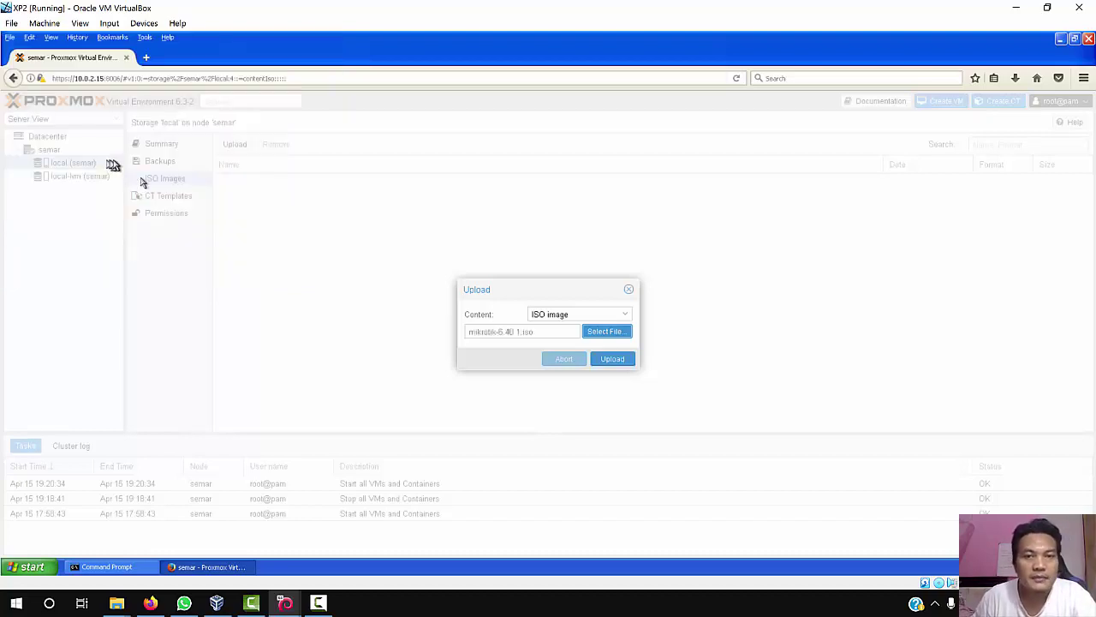
click(613, 364)
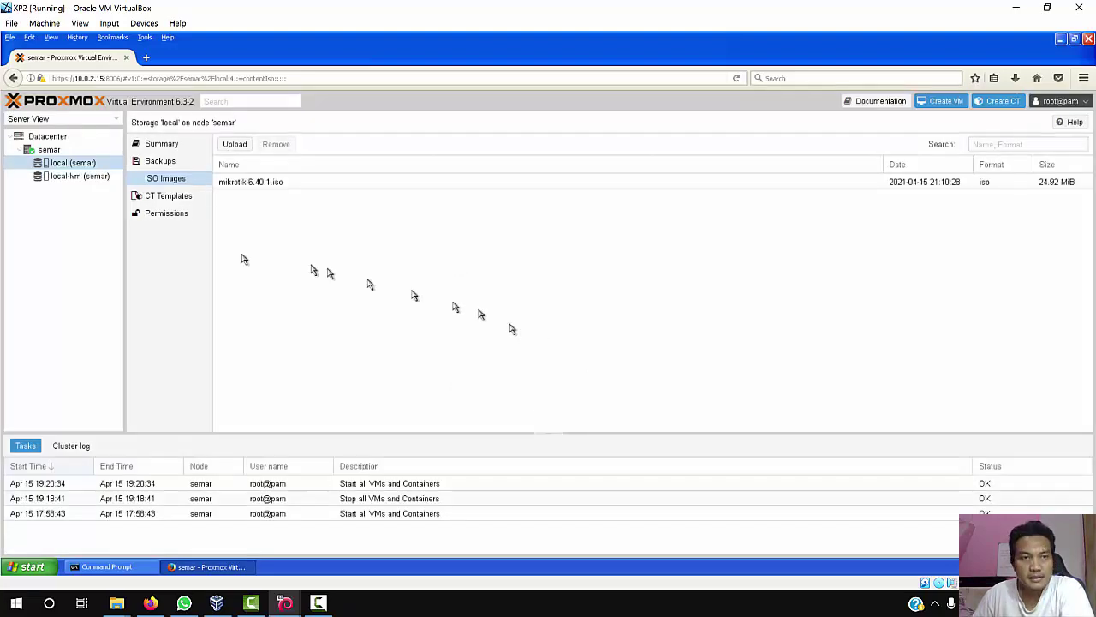
Inspect the uploaded mikrotik-6.40.1.iso entry and the CT Templates of the local storage.
click(261, 184)
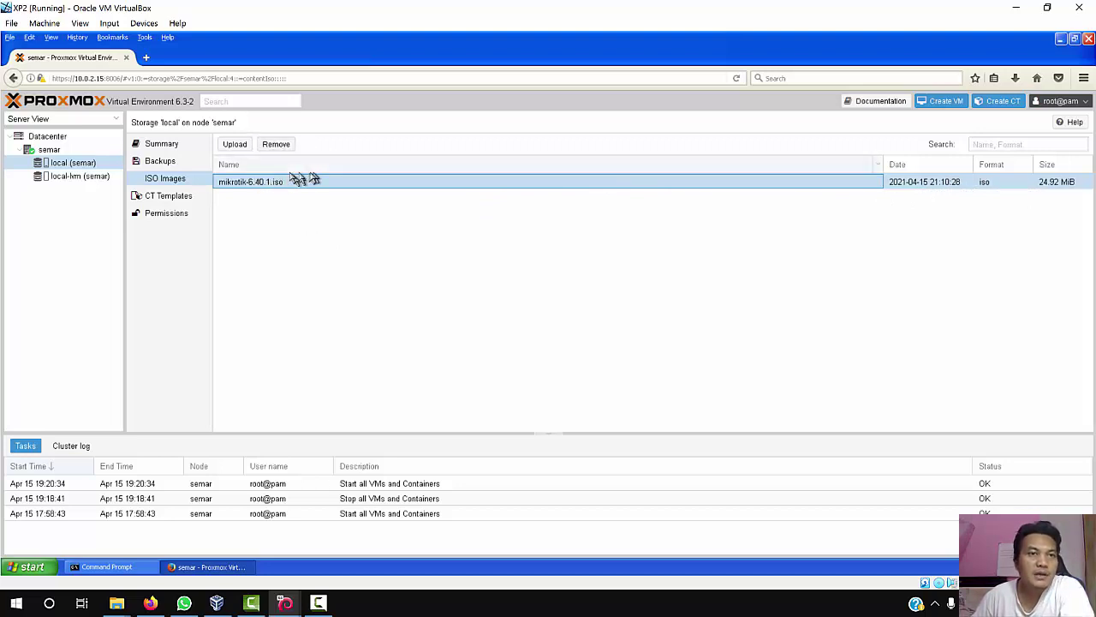
click(171, 196)
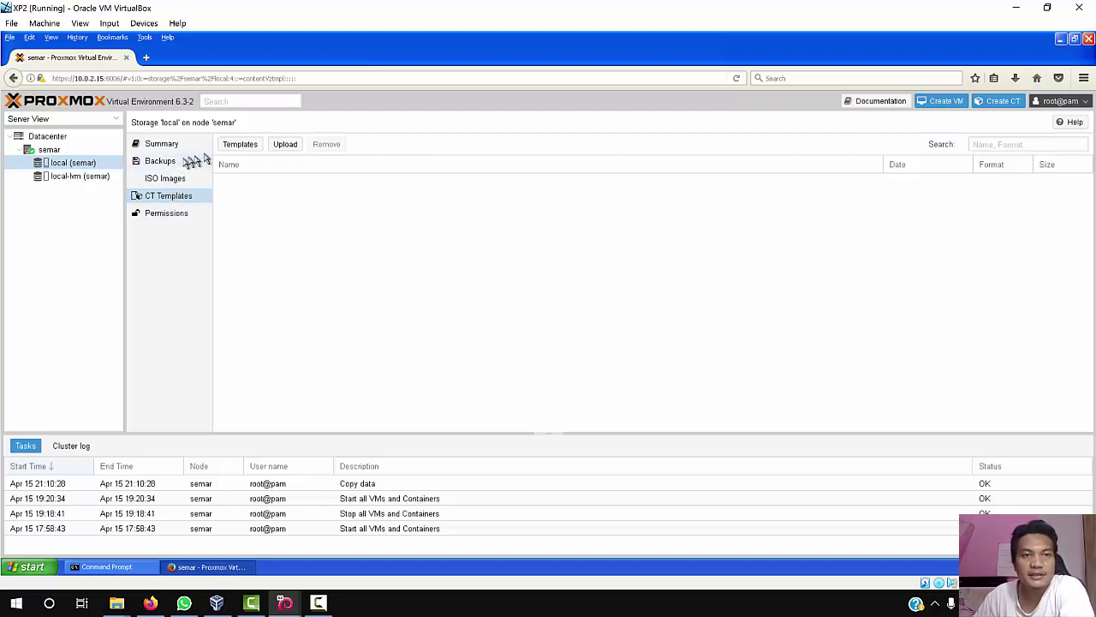
click(151, 178)
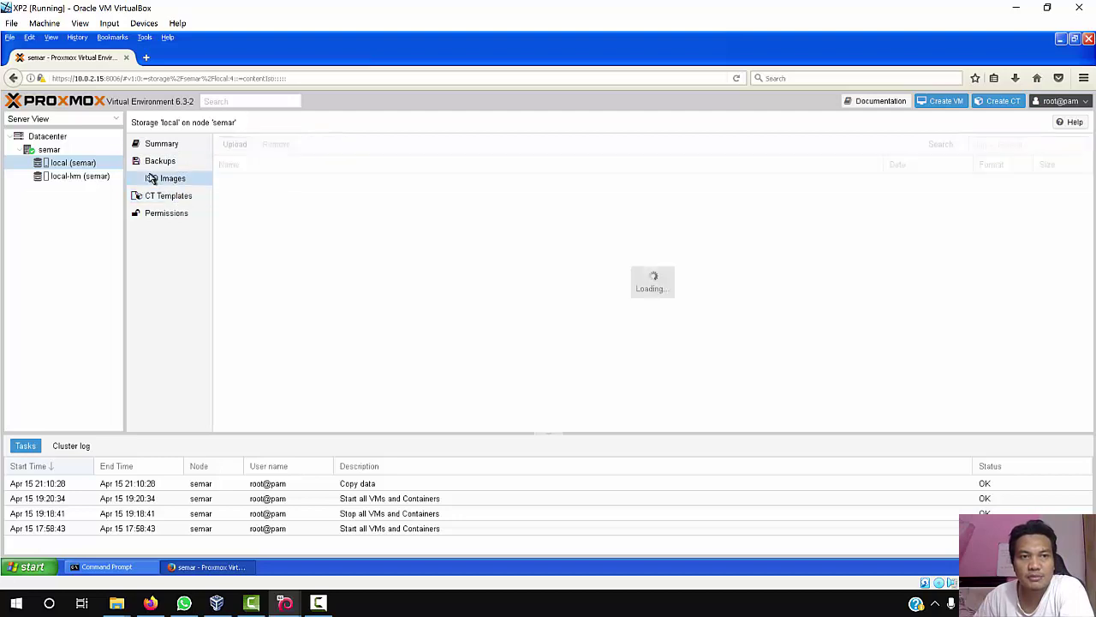
click(296, 185)
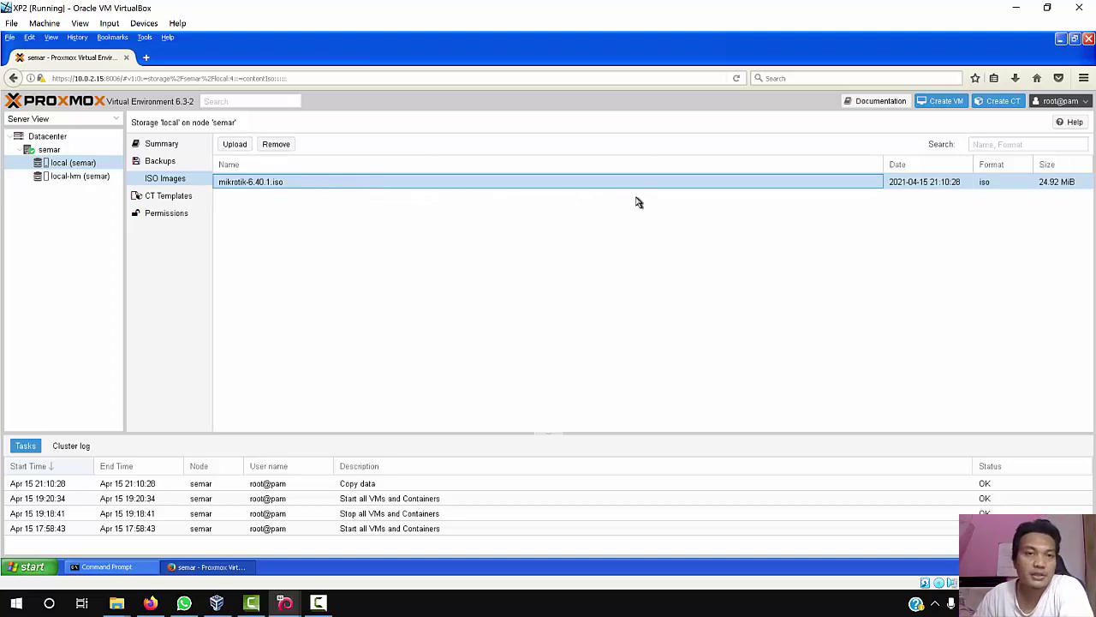
Start creating a virtual machine on node semar and name it "Server MIkrotik".
click(940, 106)
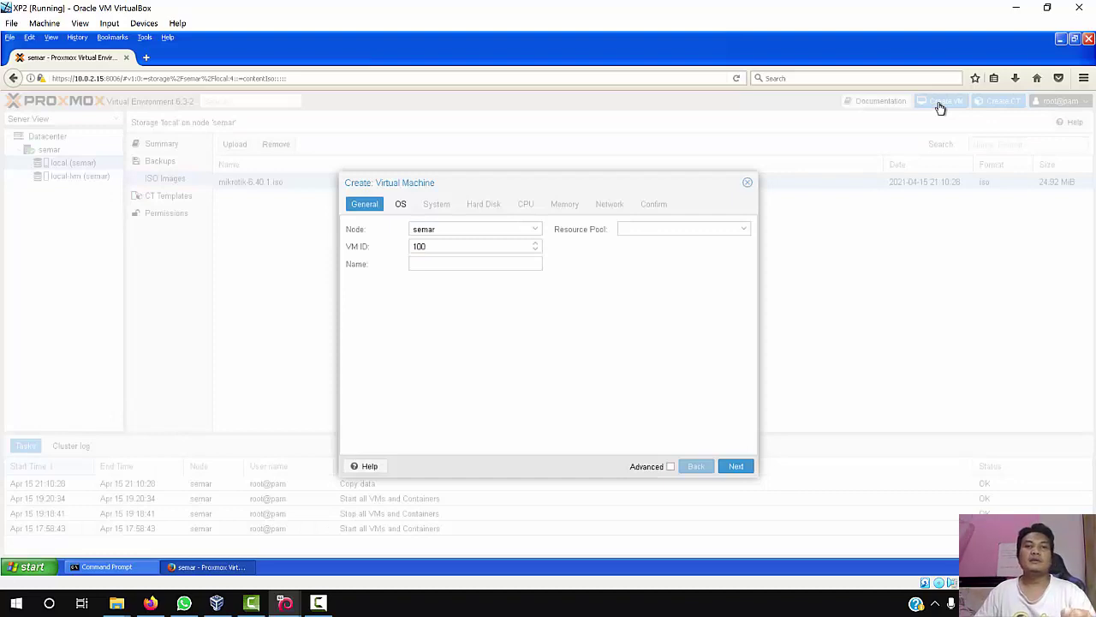
click(538, 233)
click(538, 231)
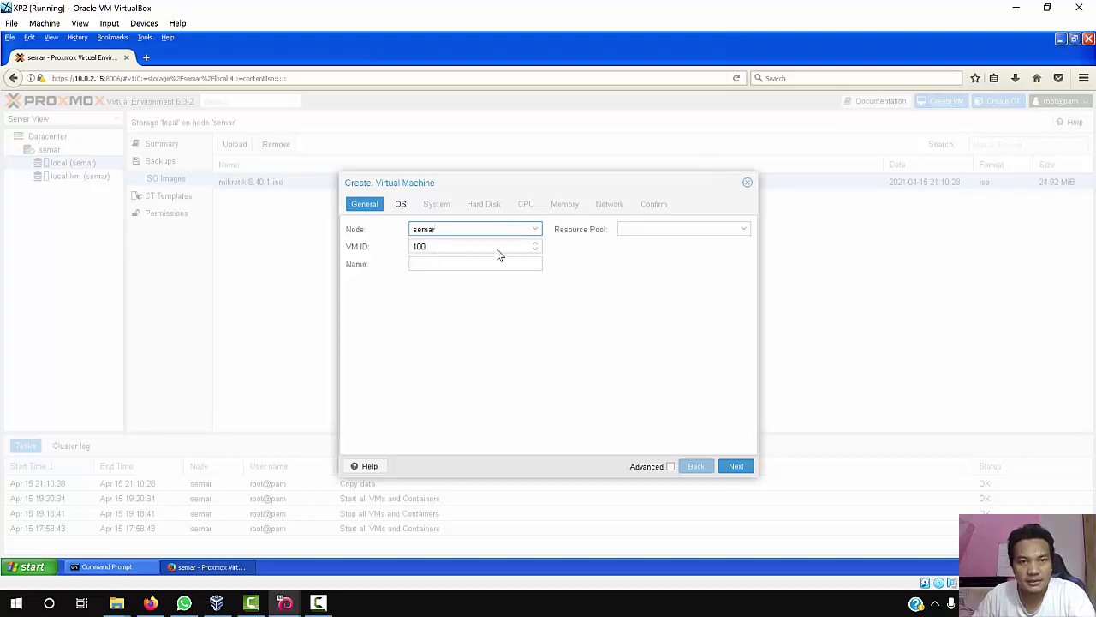
click(467, 263)
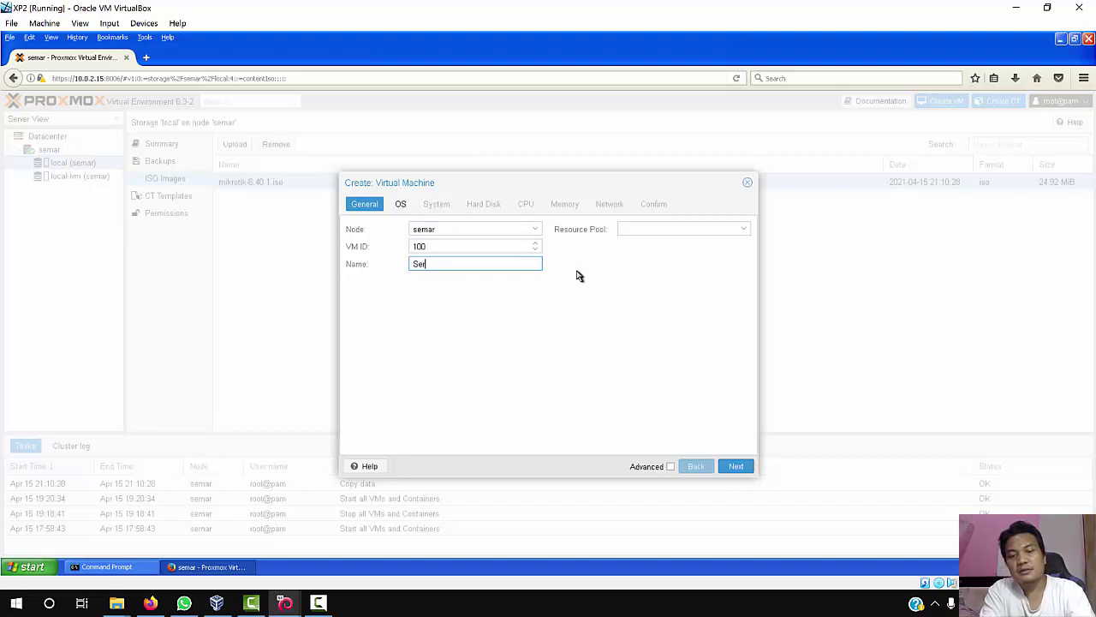
text(Server Mikrotik)
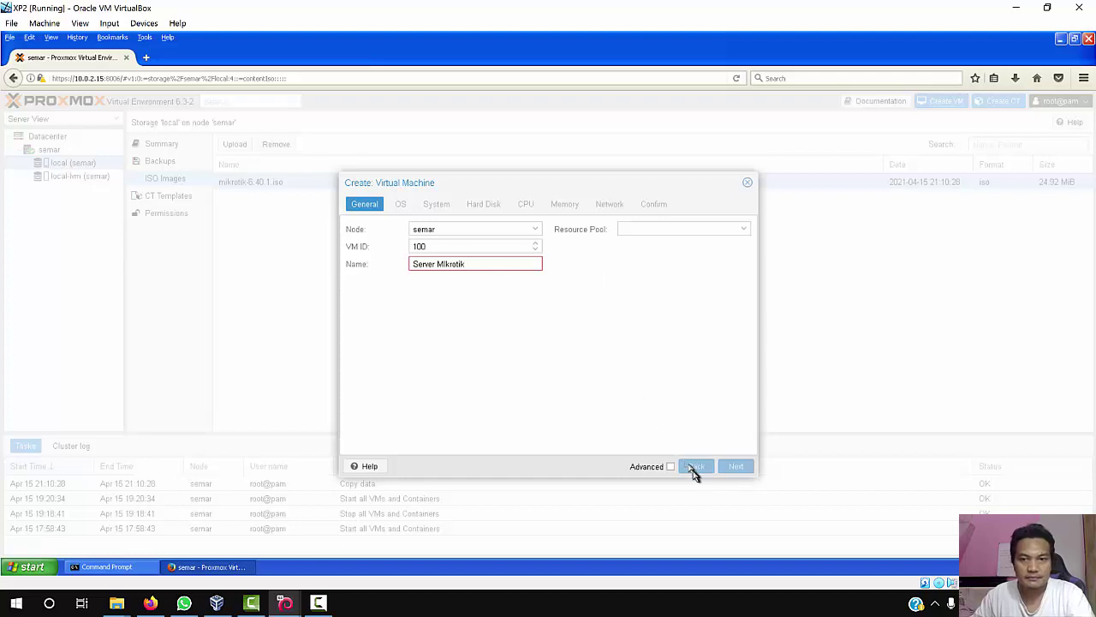
Check which resource pools are available for the new virtual machine.
click(703, 231)
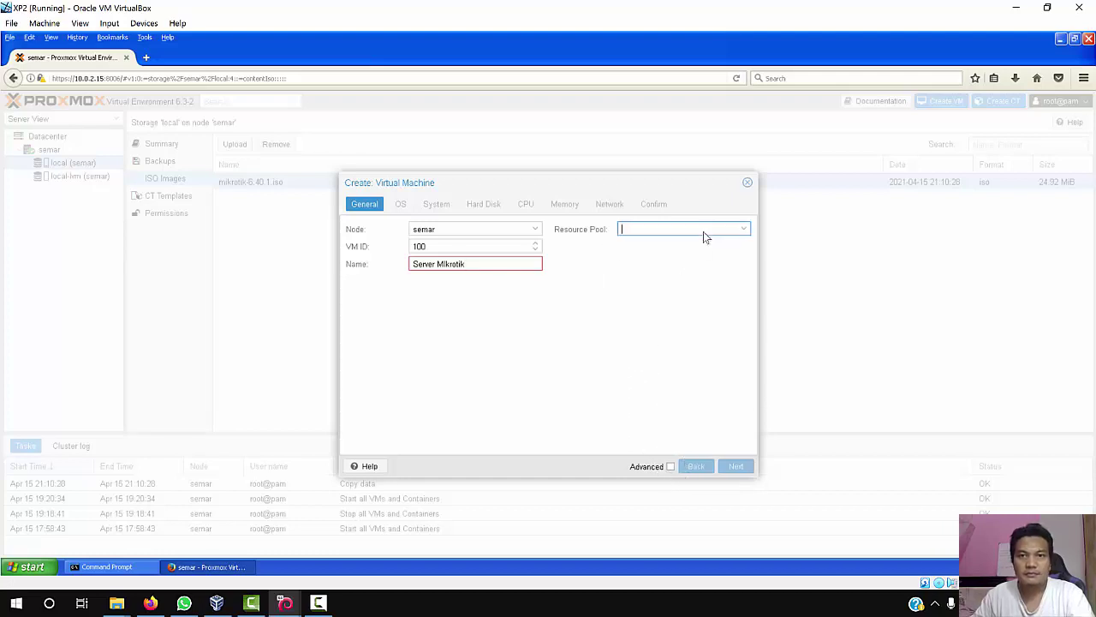
click(744, 229)
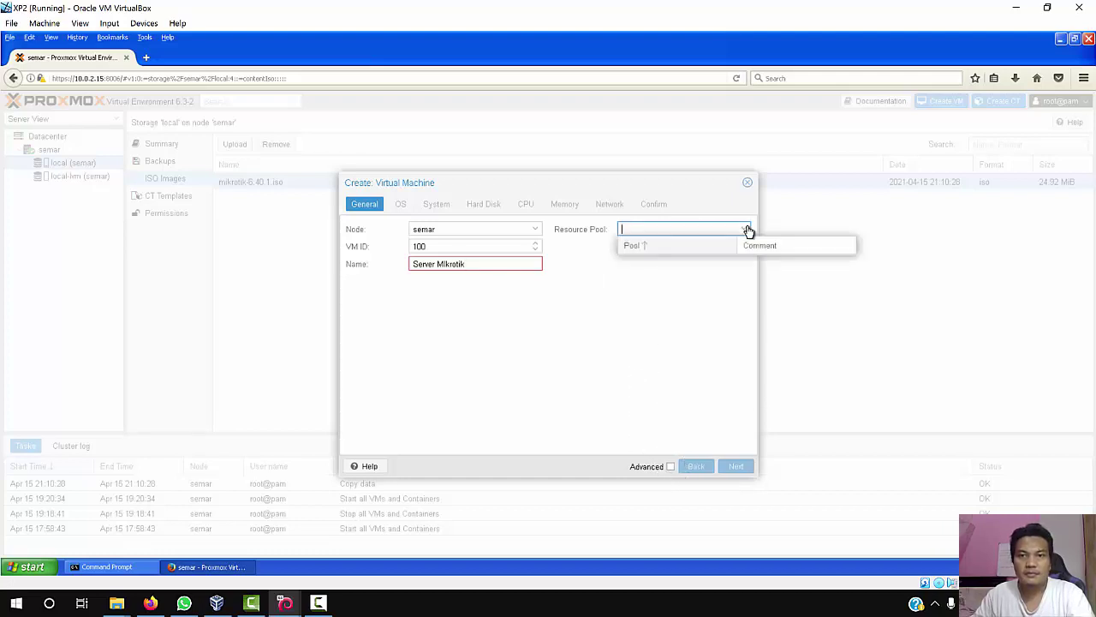
click(629, 267)
click(636, 234)
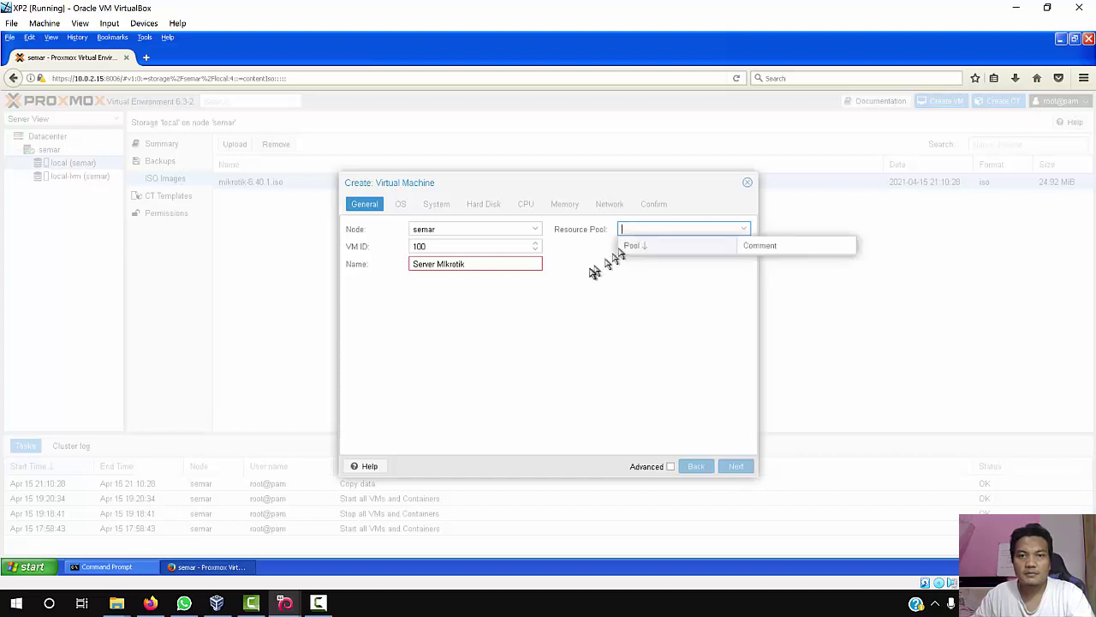
Keep VM ID 100, show the advanced general options and enable Start at boot.
click(502, 249)
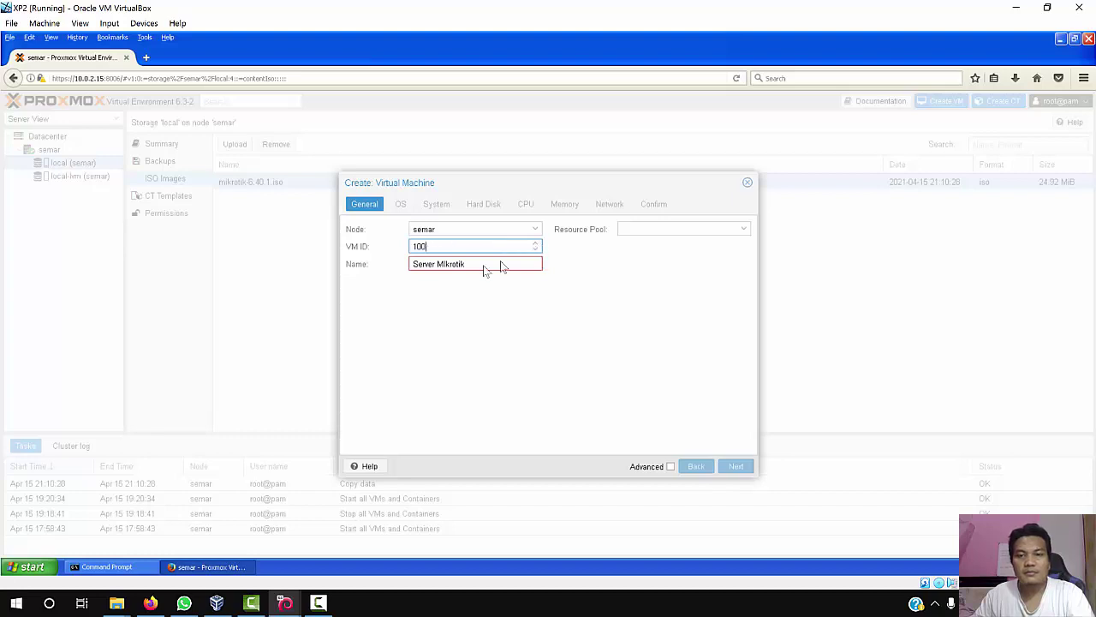
click(481, 340)
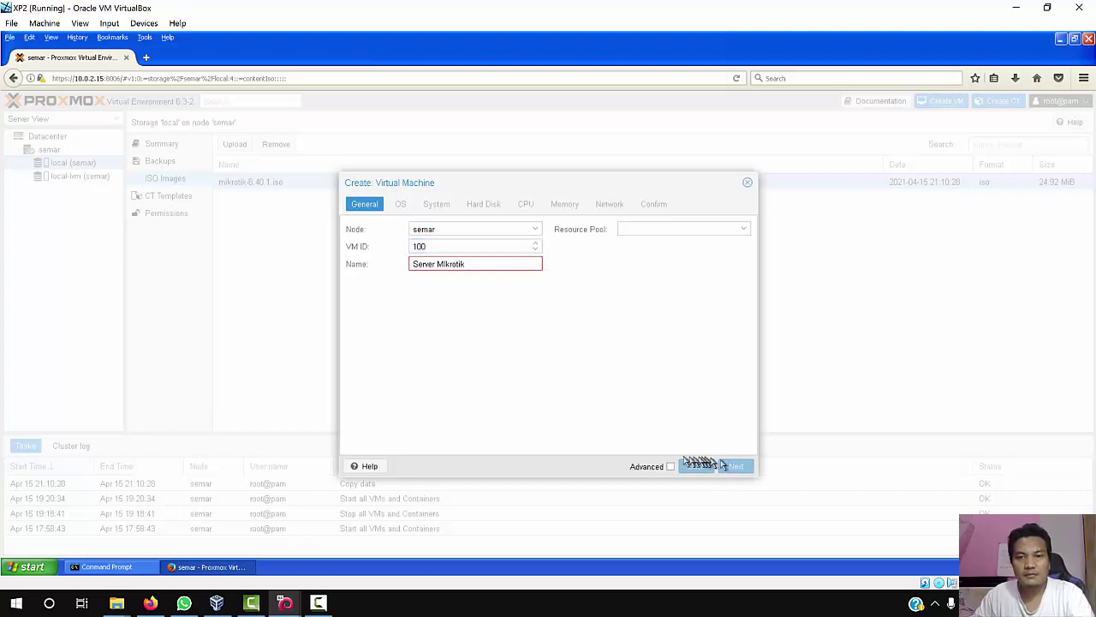
click(671, 467)
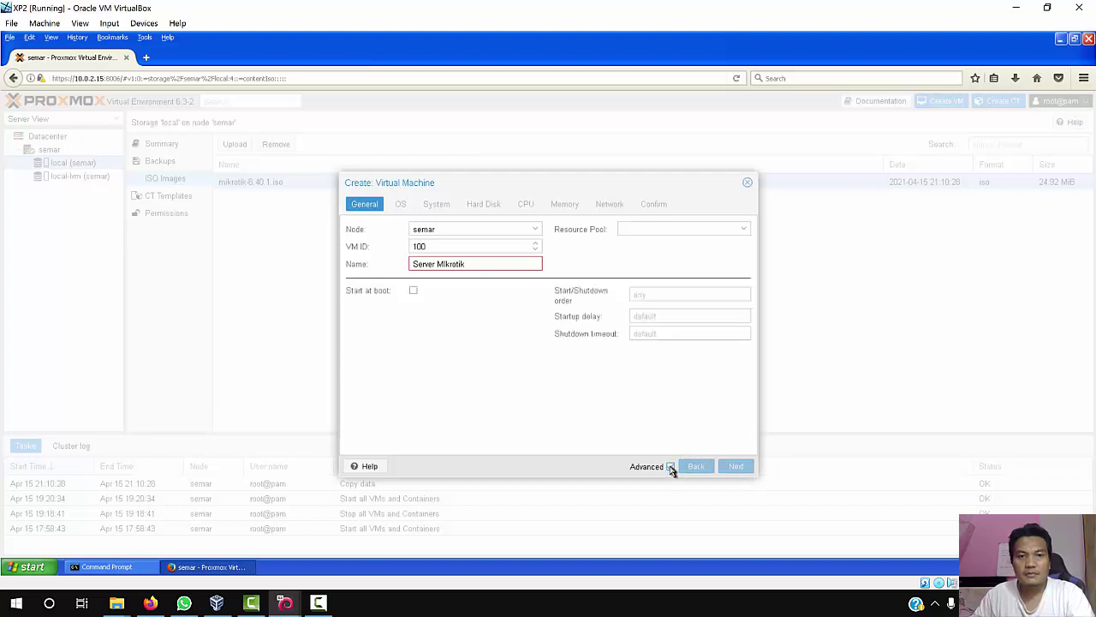
click(414, 292)
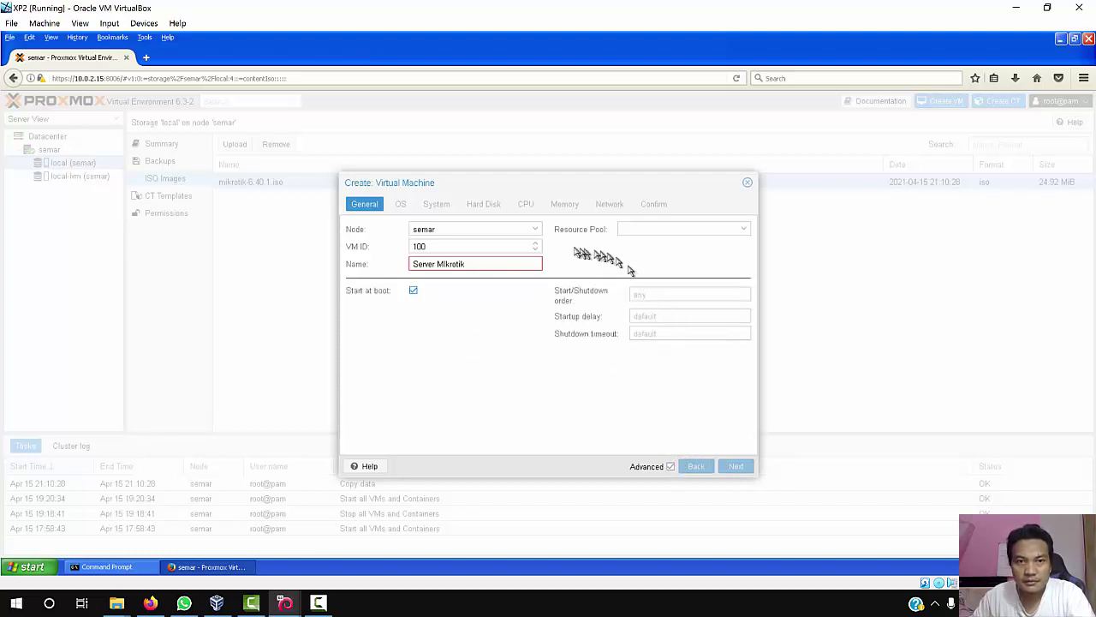
Check which nodes are available for the new virtual machine.
click(537, 231)
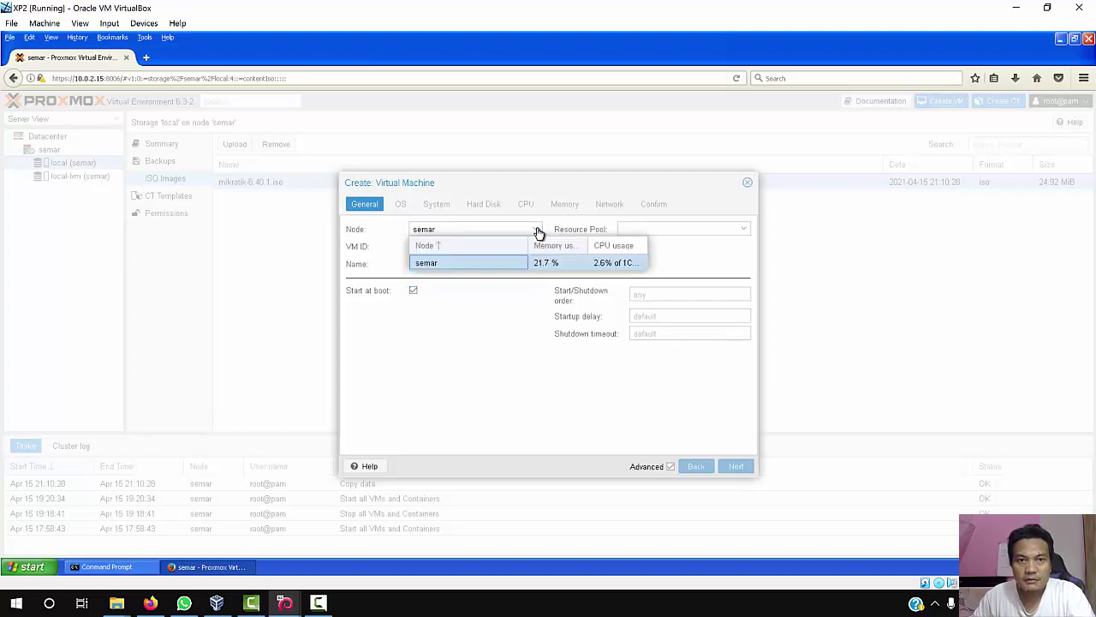
click(537, 231)
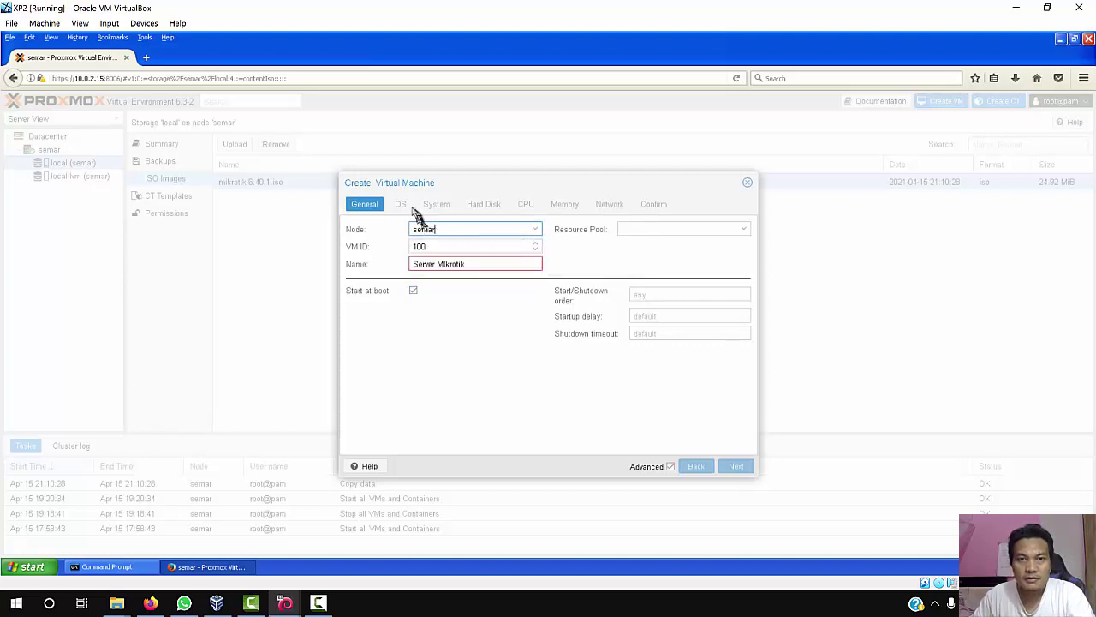
click(378, 208)
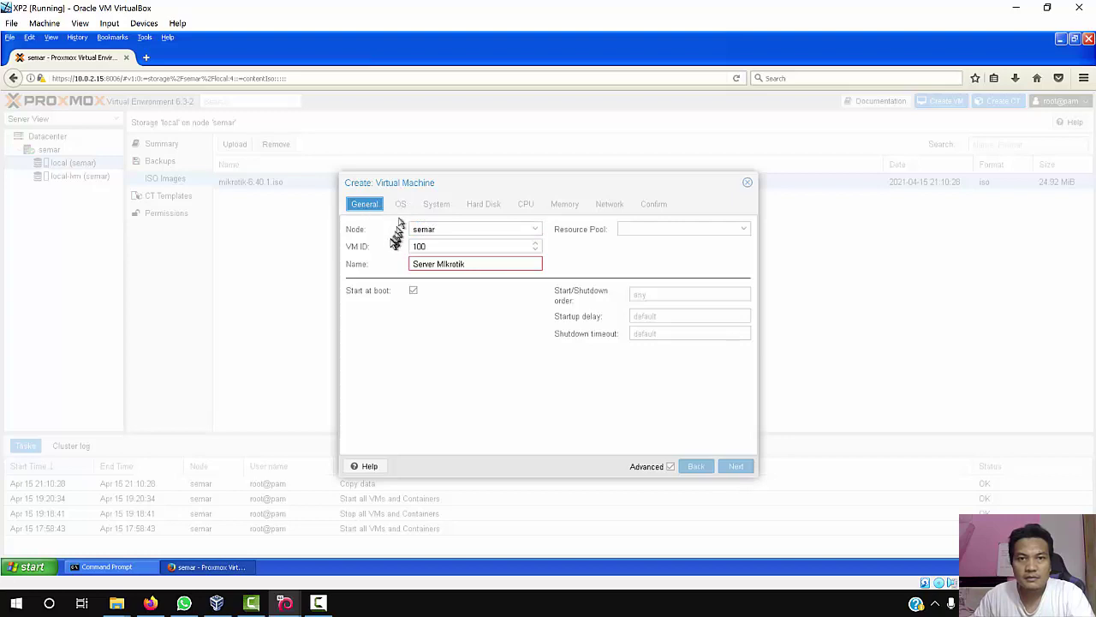
click(417, 248)
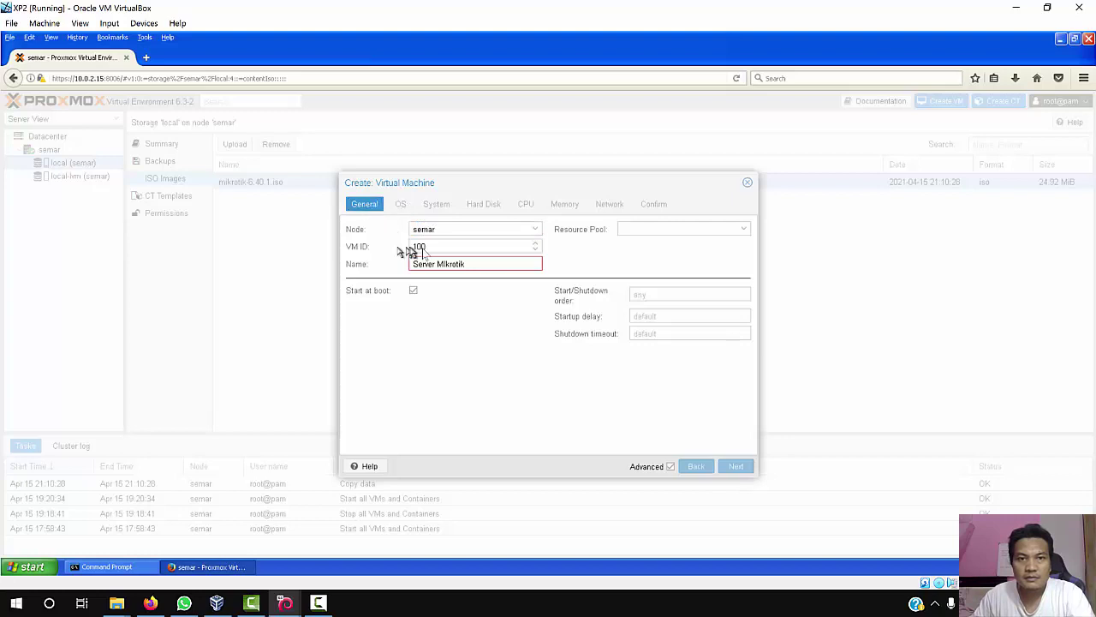
Rename the virtual machine "ServerMikrotik" without a space and continue to the OS settings.
click(500, 266)
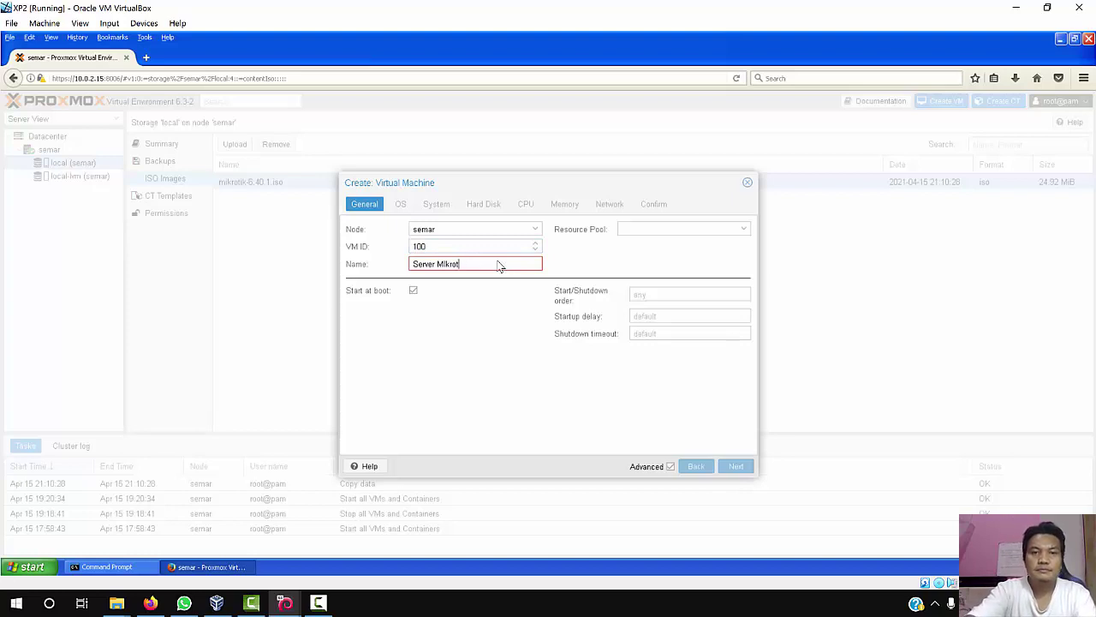
key(BackSpace)
key(BackSpace)
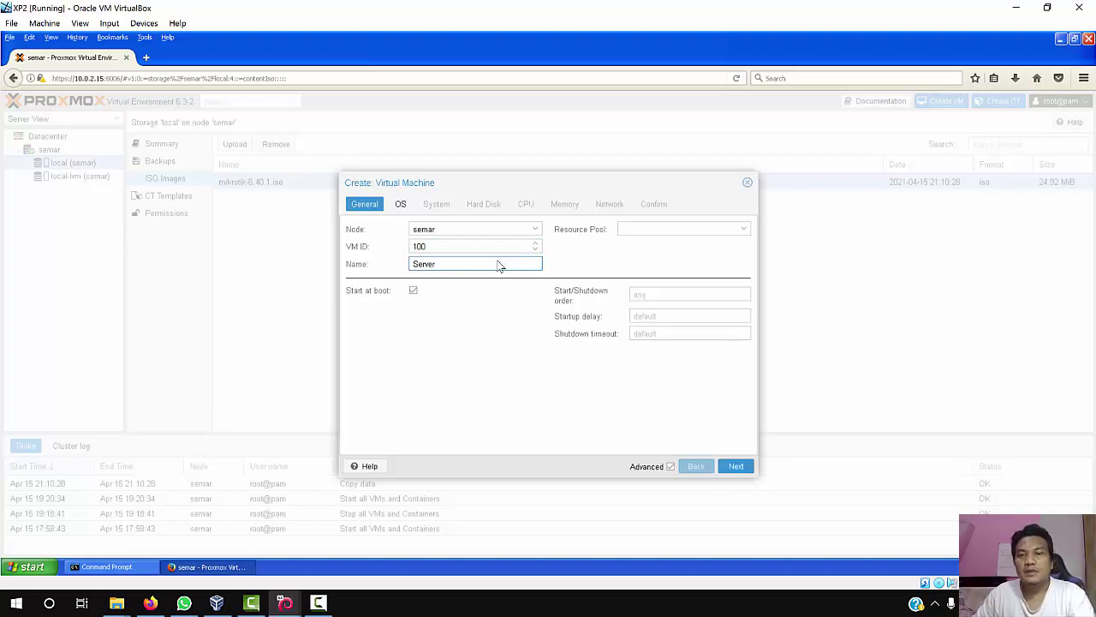
text(r)
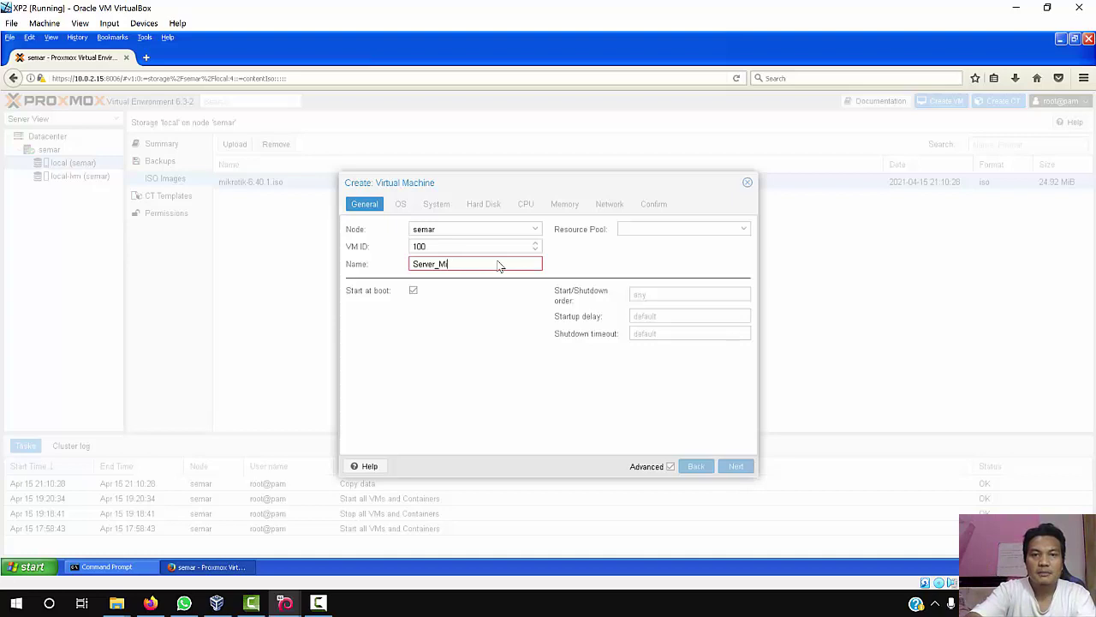
key(BackSpace)
key(BackSpace)
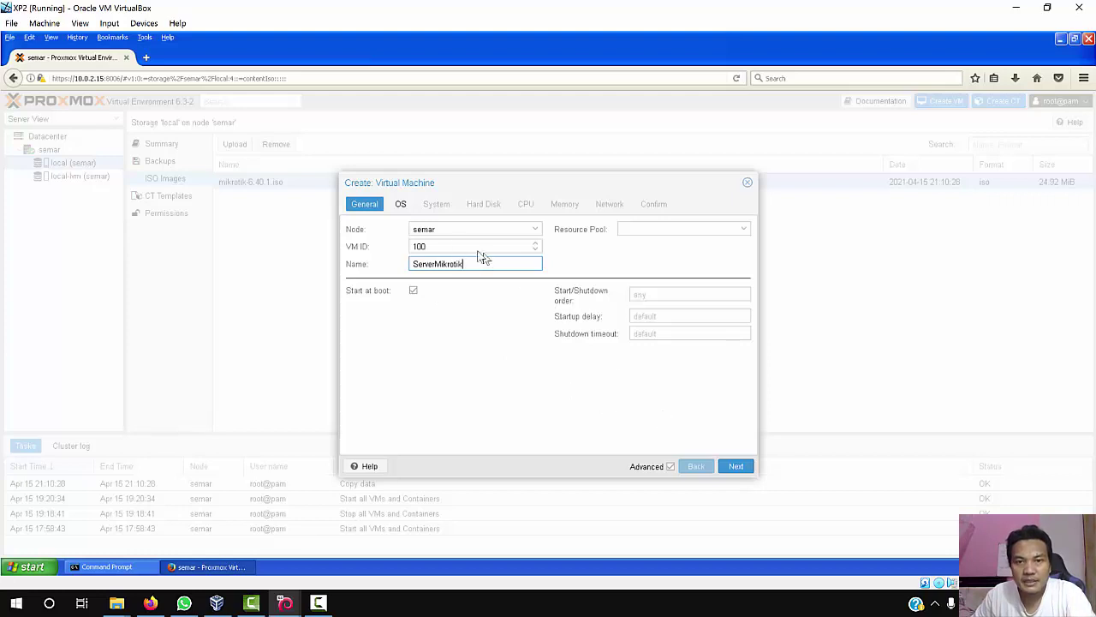
click(737, 471)
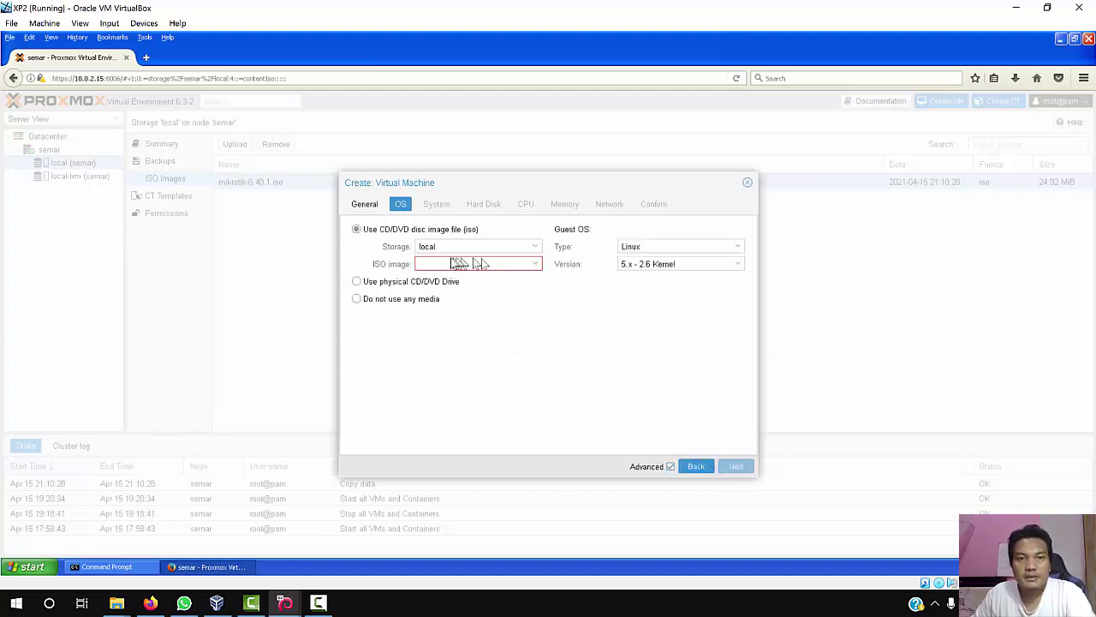
Select mikrotik-6.40.1.iso from the local storage as the installation disc image.
click(533, 248)
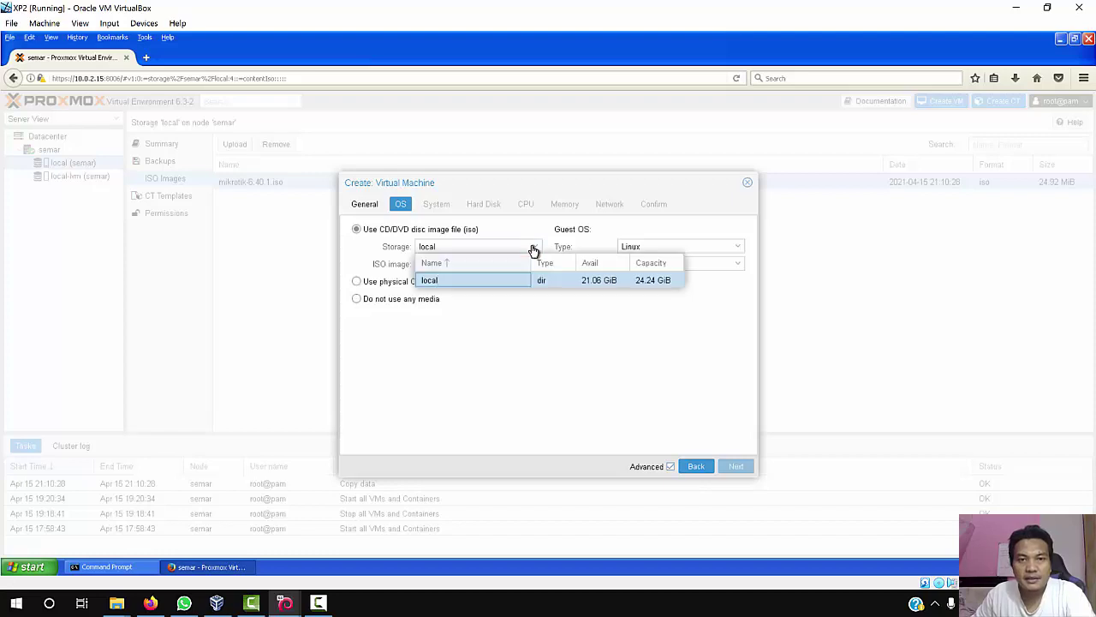
click(533, 248)
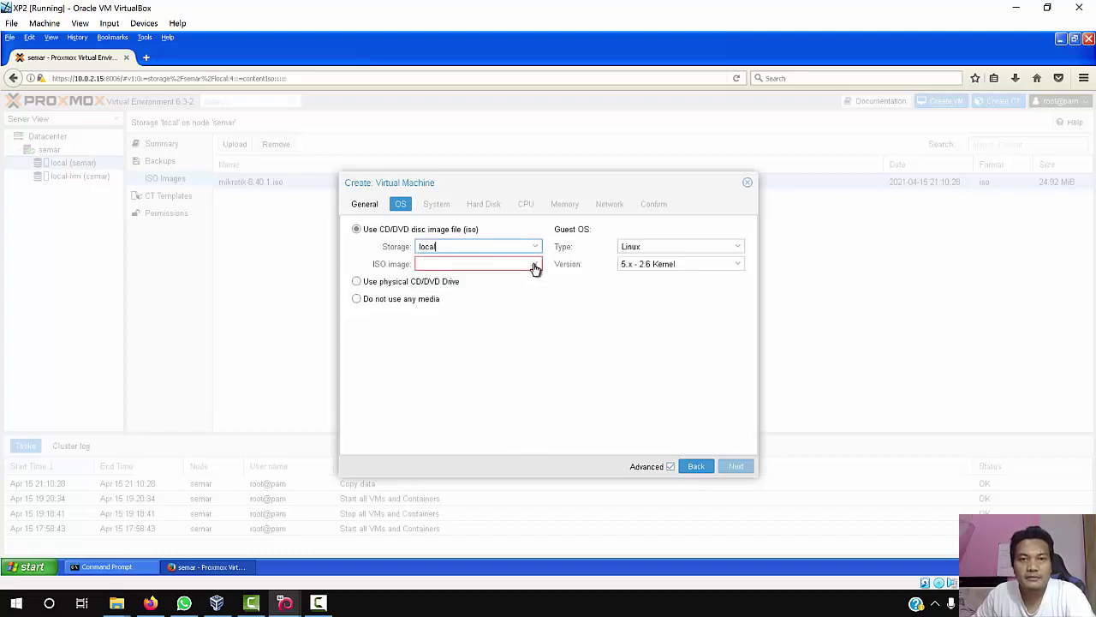
click(534, 266)
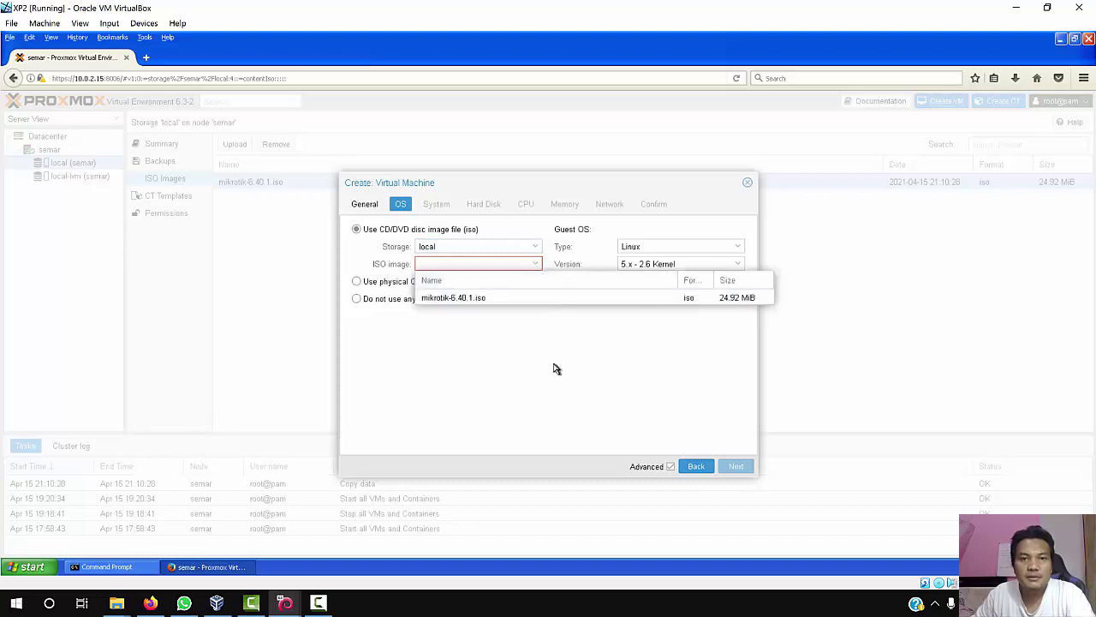
click(541, 299)
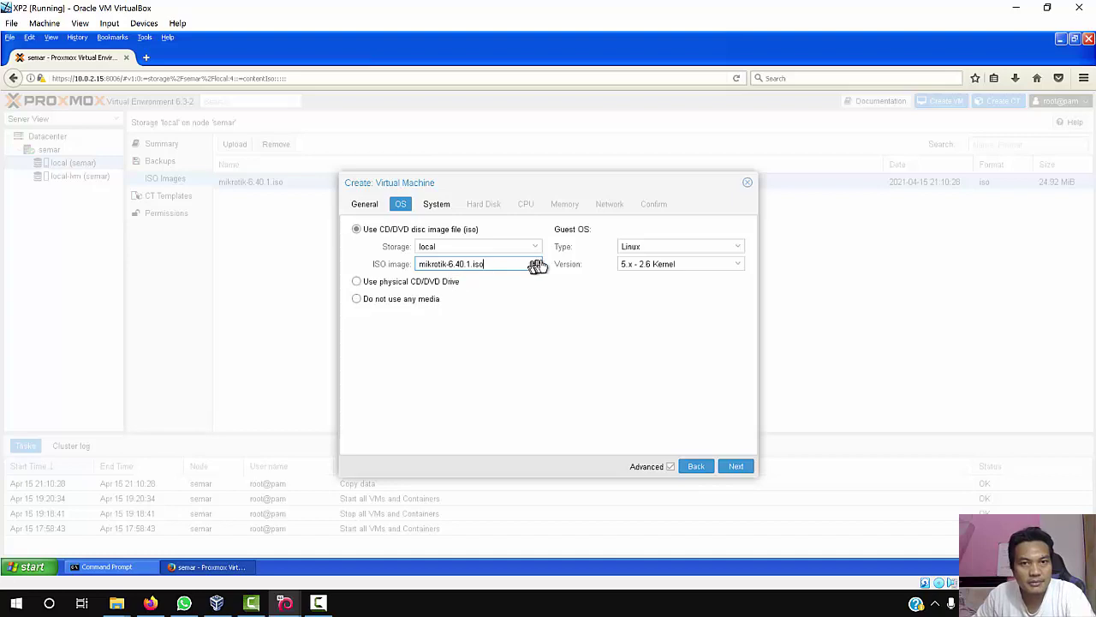
click(534, 266)
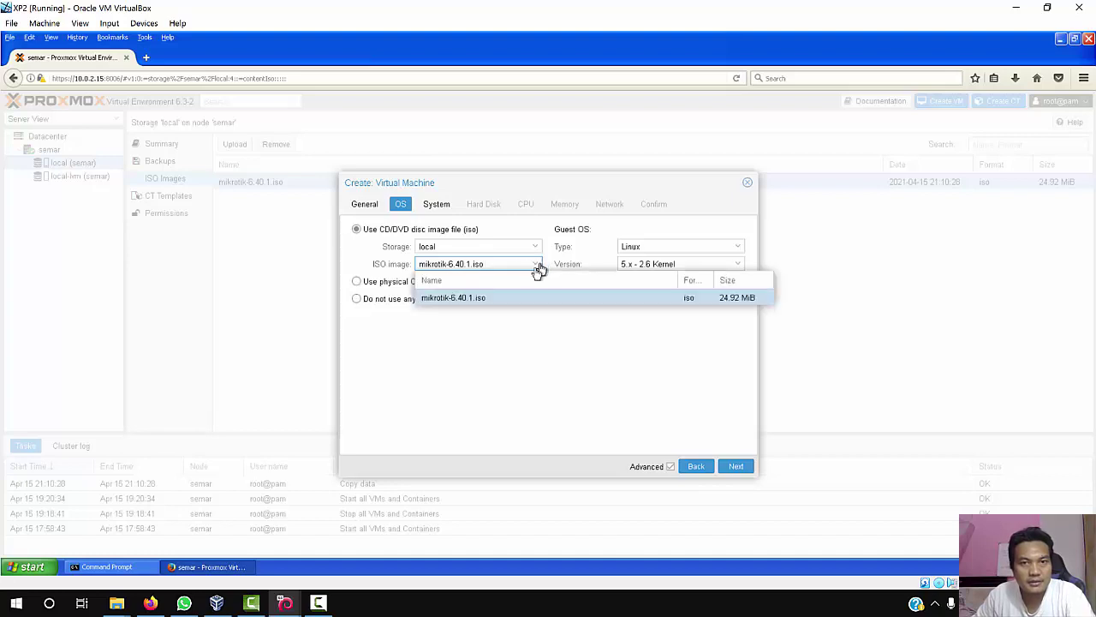
click(502, 310)
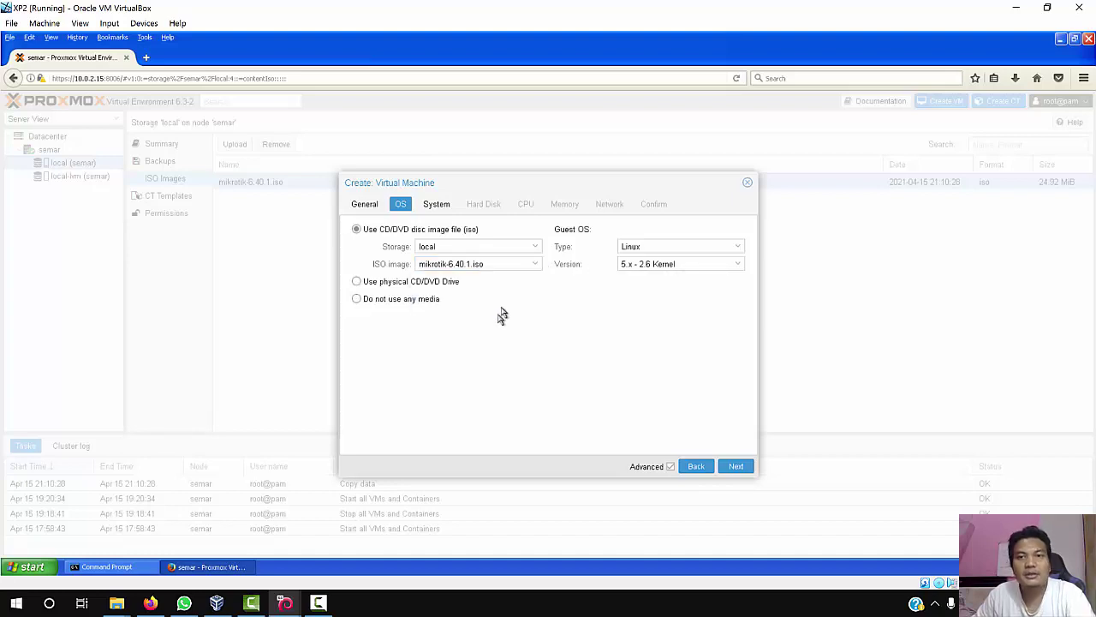
Keep guest OS type Linux with version 5.x - 2.6 Kernel and accept the default system settings.
click(738, 250)
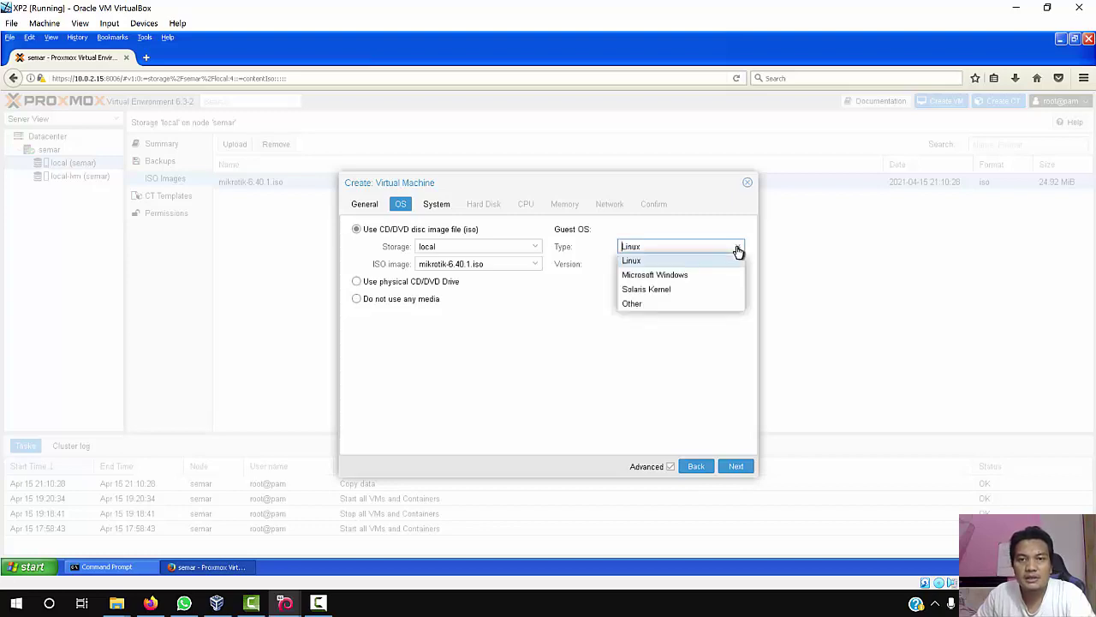
click(738, 250)
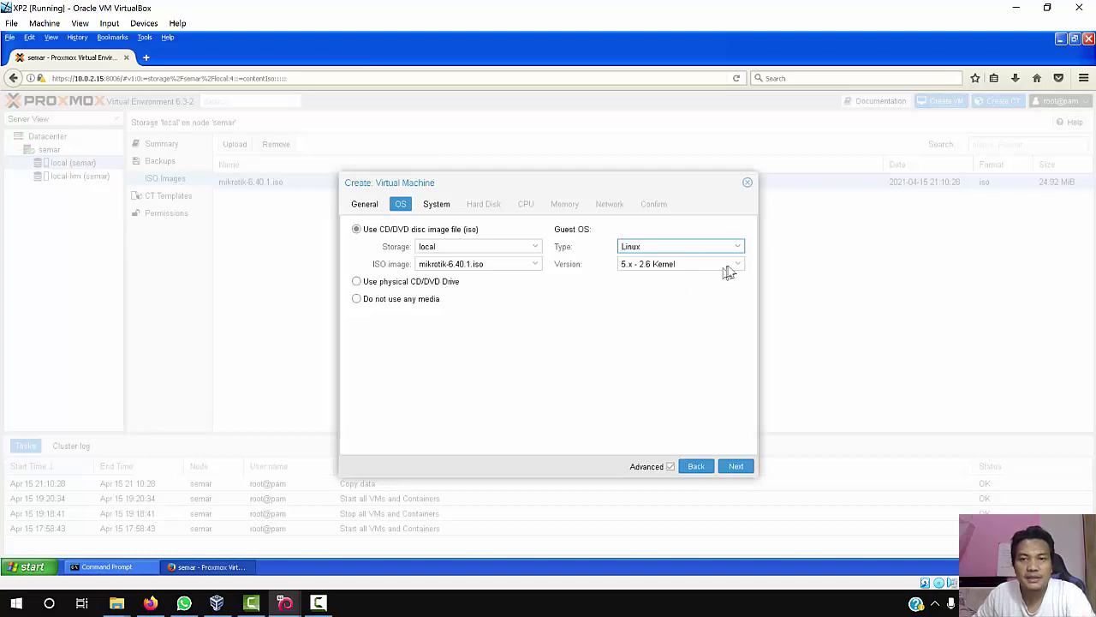
click(736, 267)
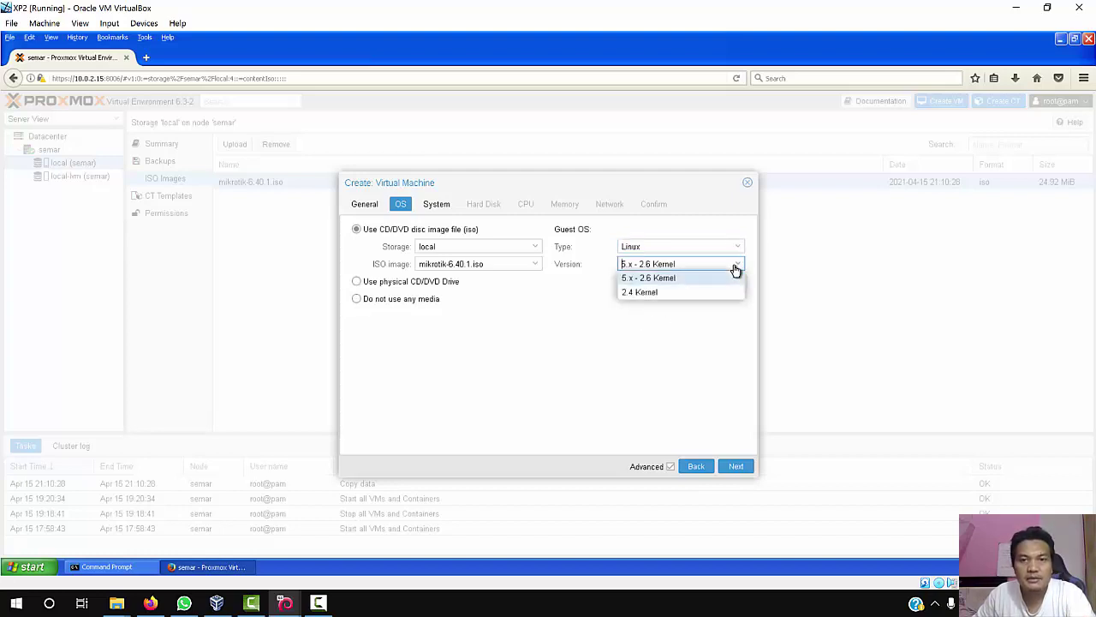
click(736, 267)
click(736, 267)
click(724, 271)
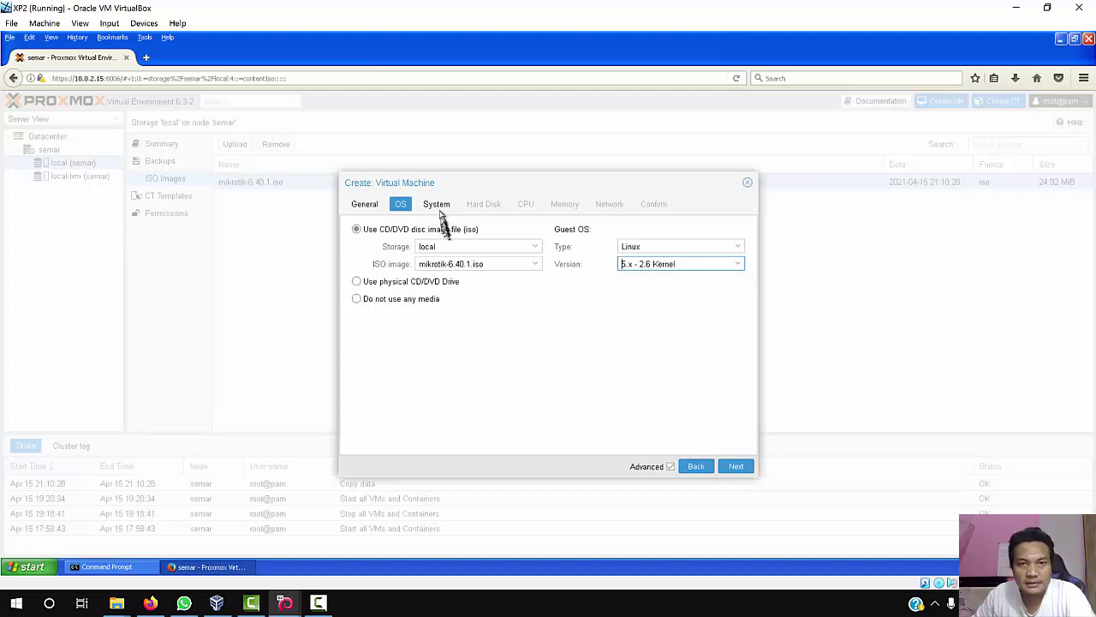
click(735, 465)
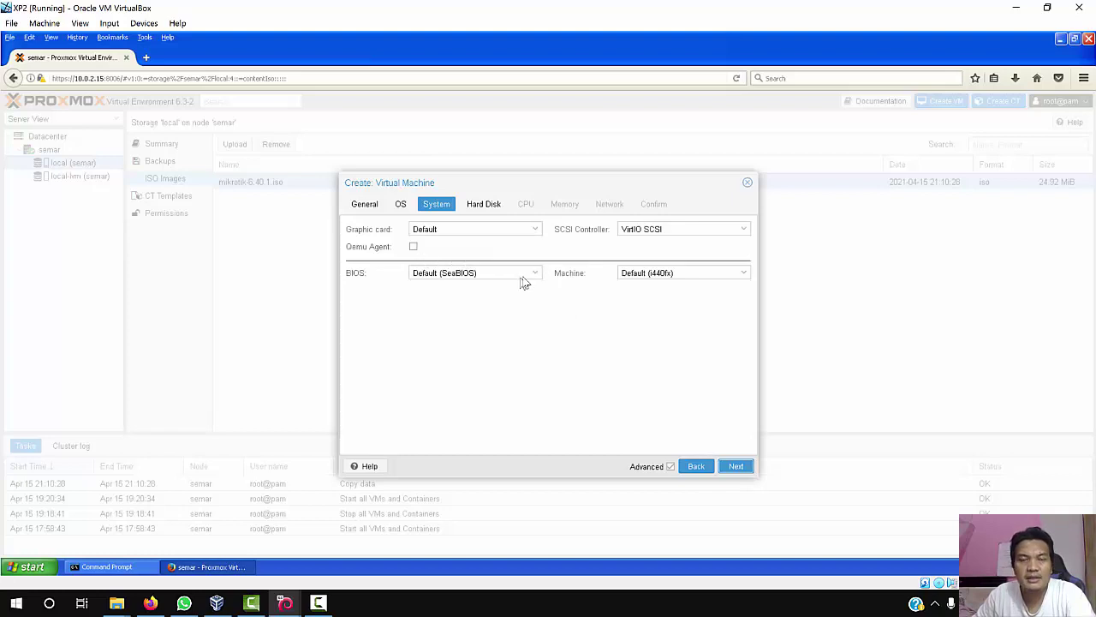
click(736, 465)
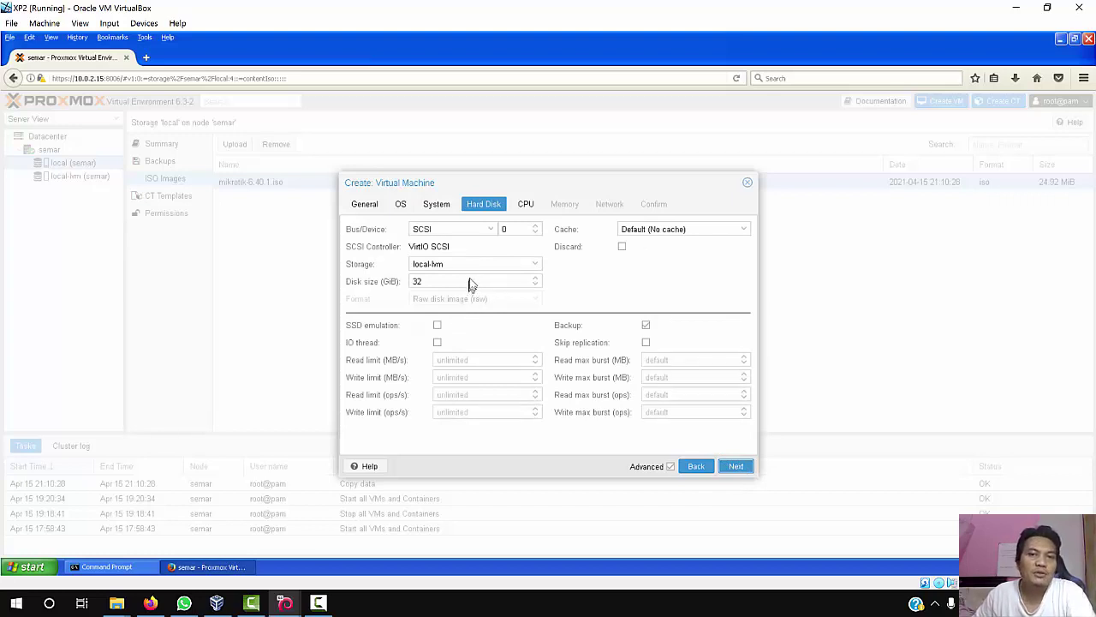
Set the disk size to 5 GiB, keep the SCSI bus and local-lvm storage, and continue to the CPU settings.
double_click(424, 282)
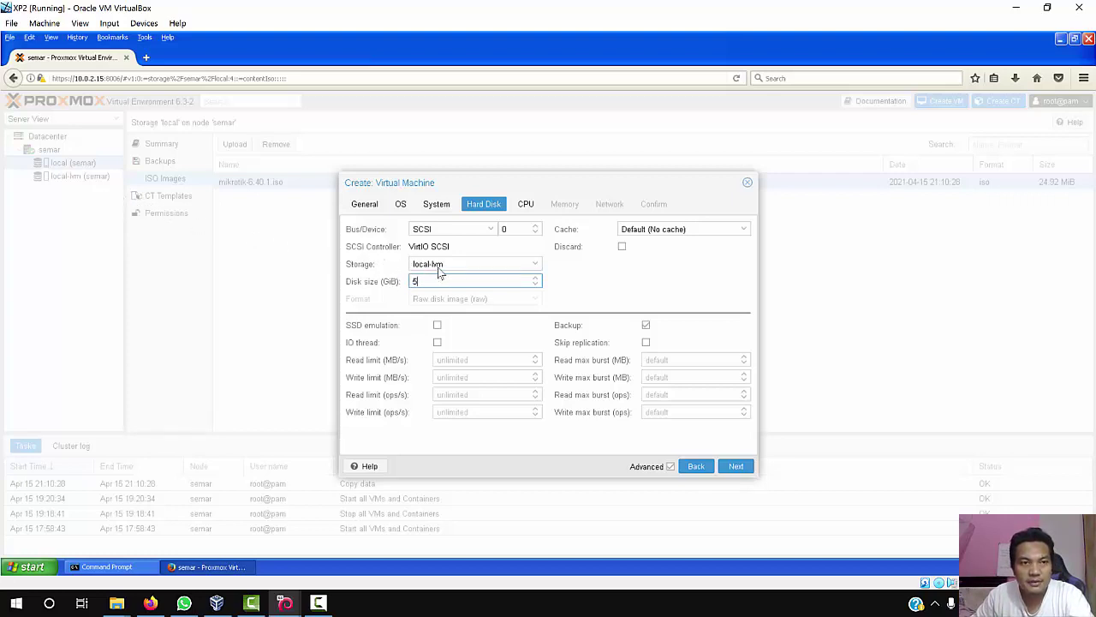
click(495, 232)
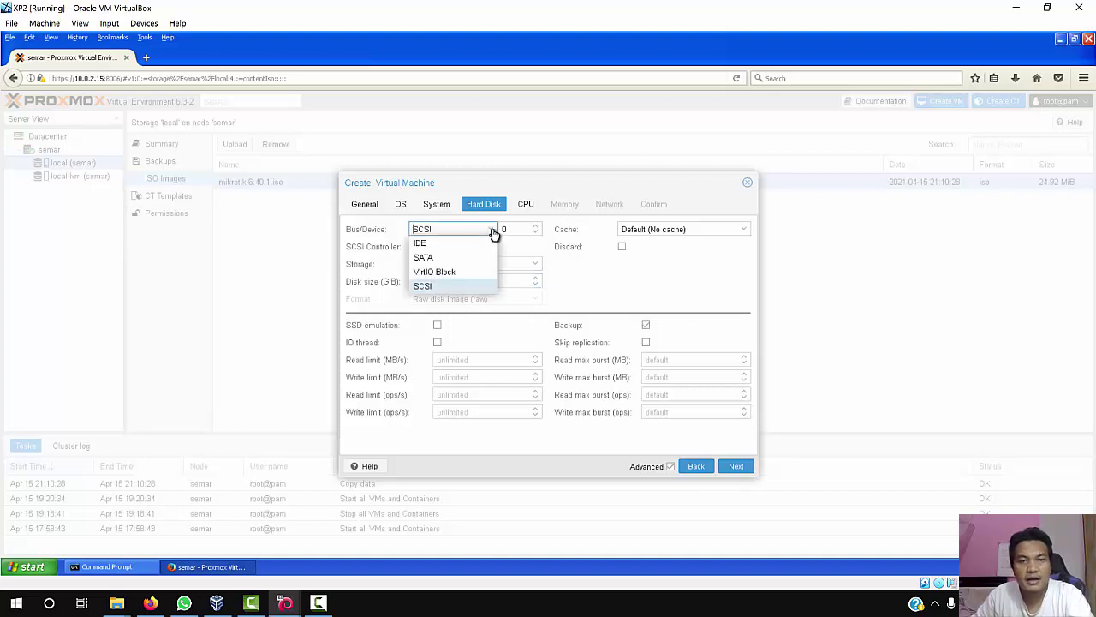
click(495, 232)
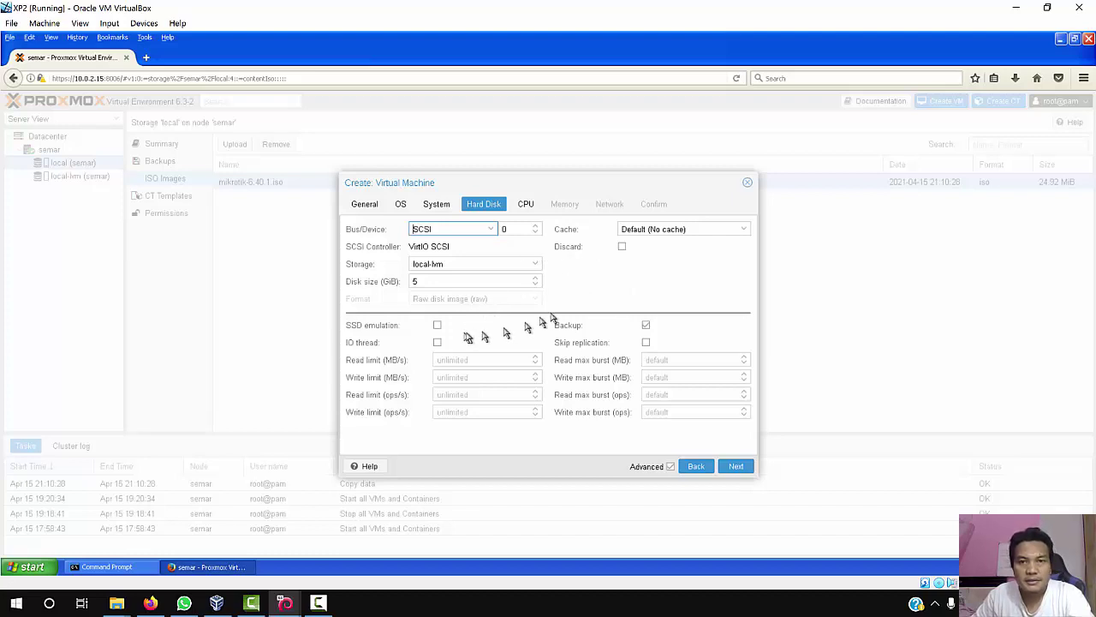
click(734, 470)
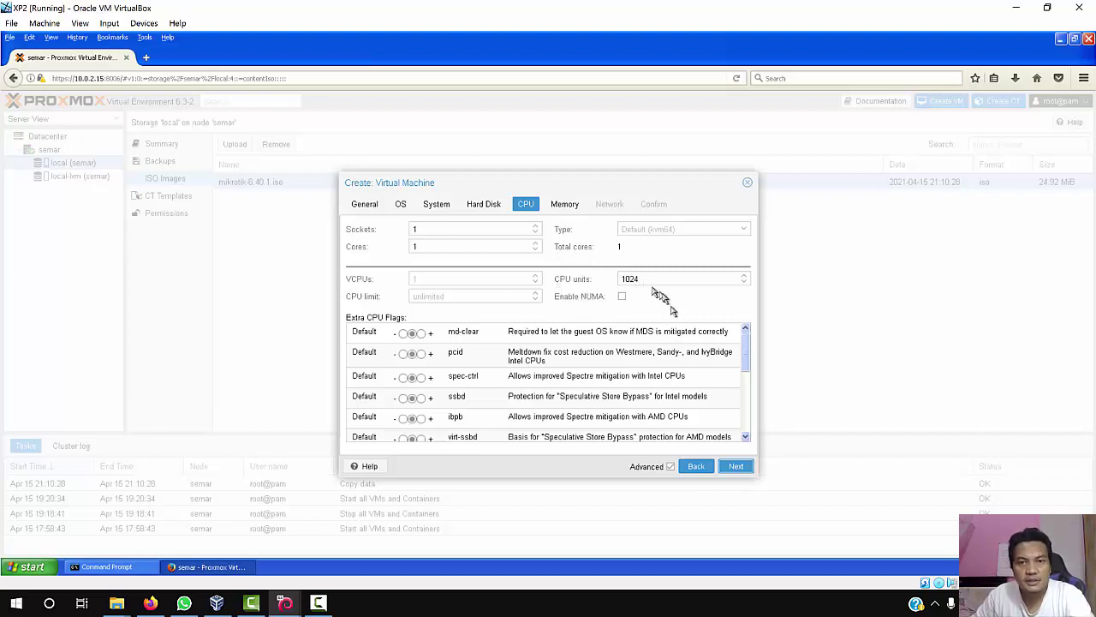
Accept one CPU socket with one core, lower the memory to 992 MiB and continue to the network settings.
click(739, 468)
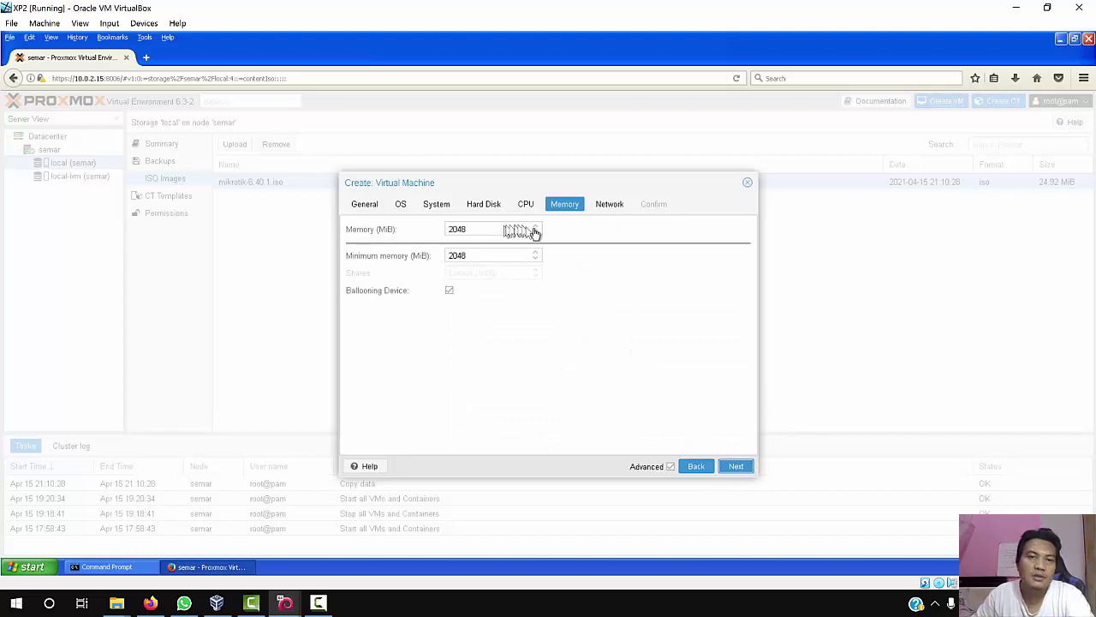
click(536, 233)
click(536, 234)
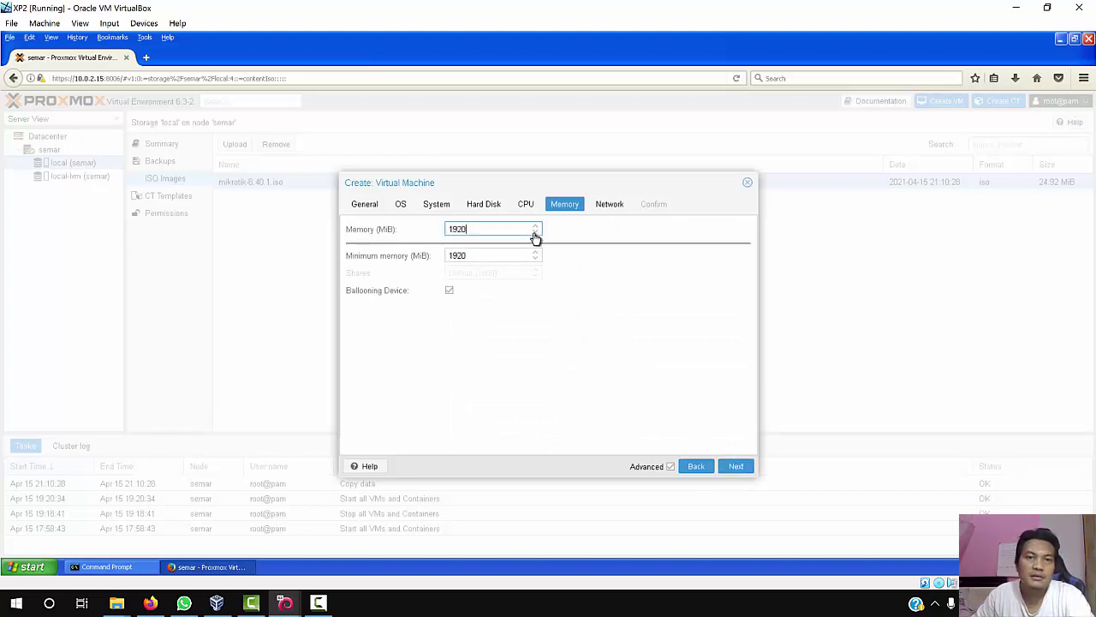
click(536, 234)
click(535, 234)
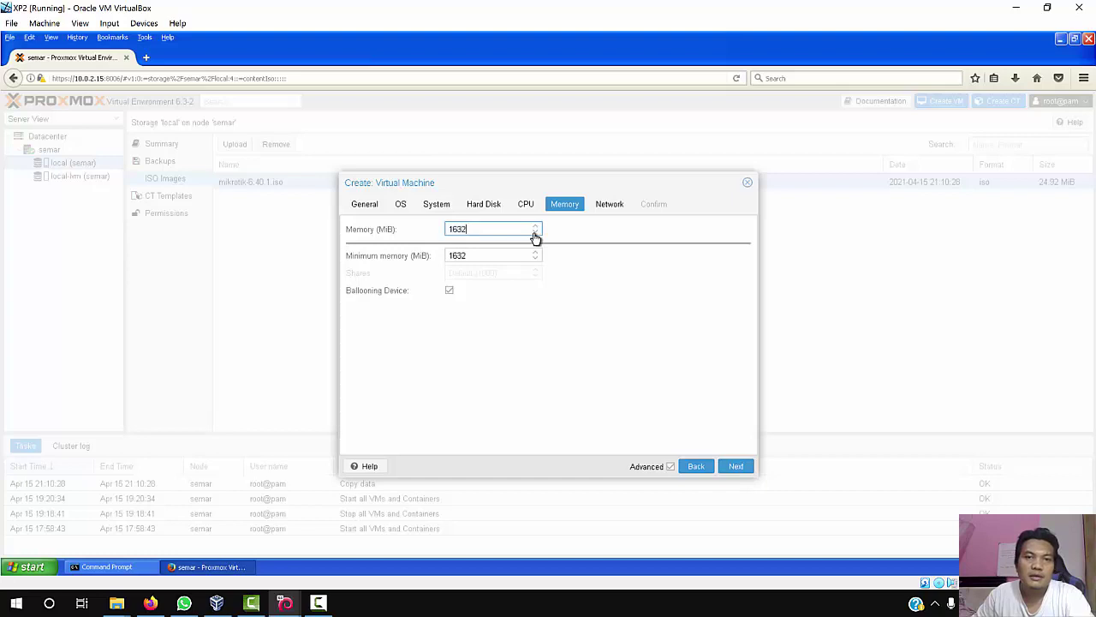
click(535, 234)
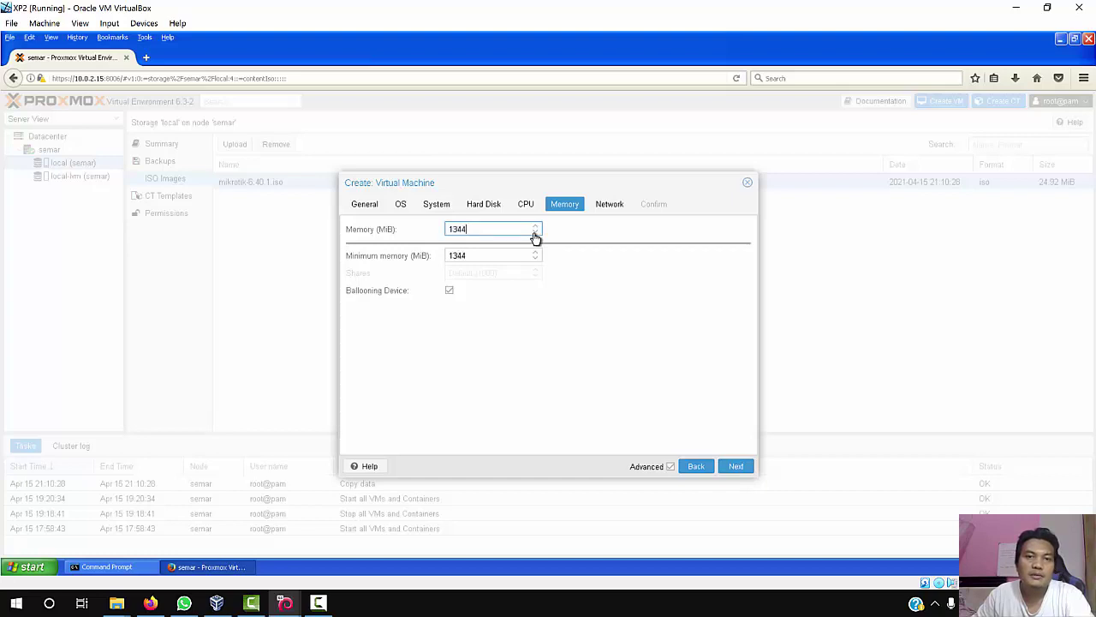
click(535, 234)
click(536, 234)
click(535, 234)
click(536, 234)
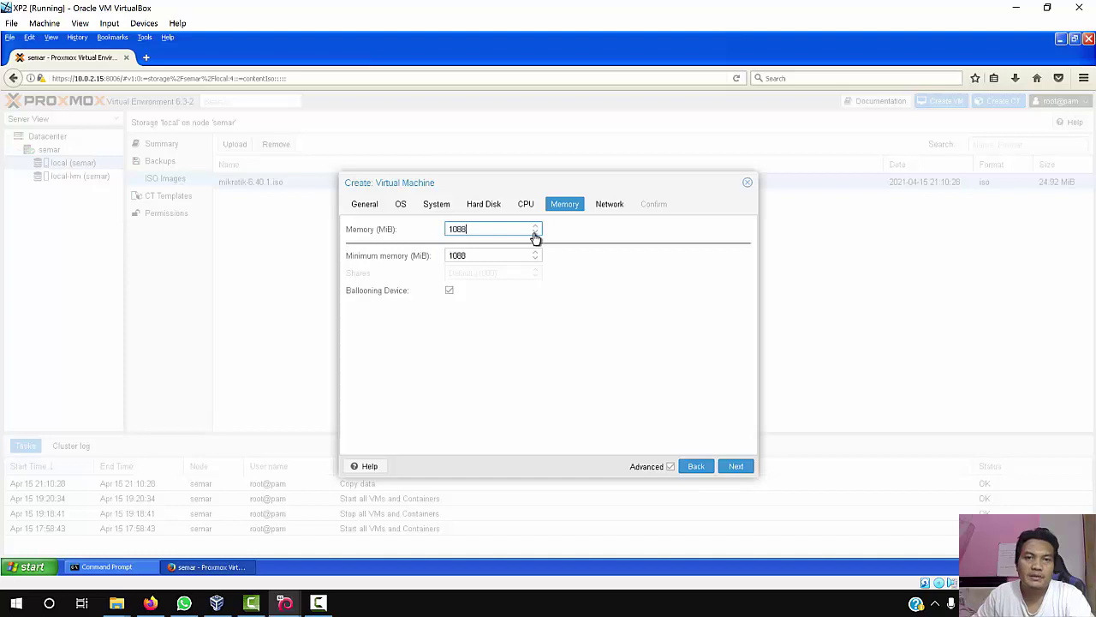
click(536, 234)
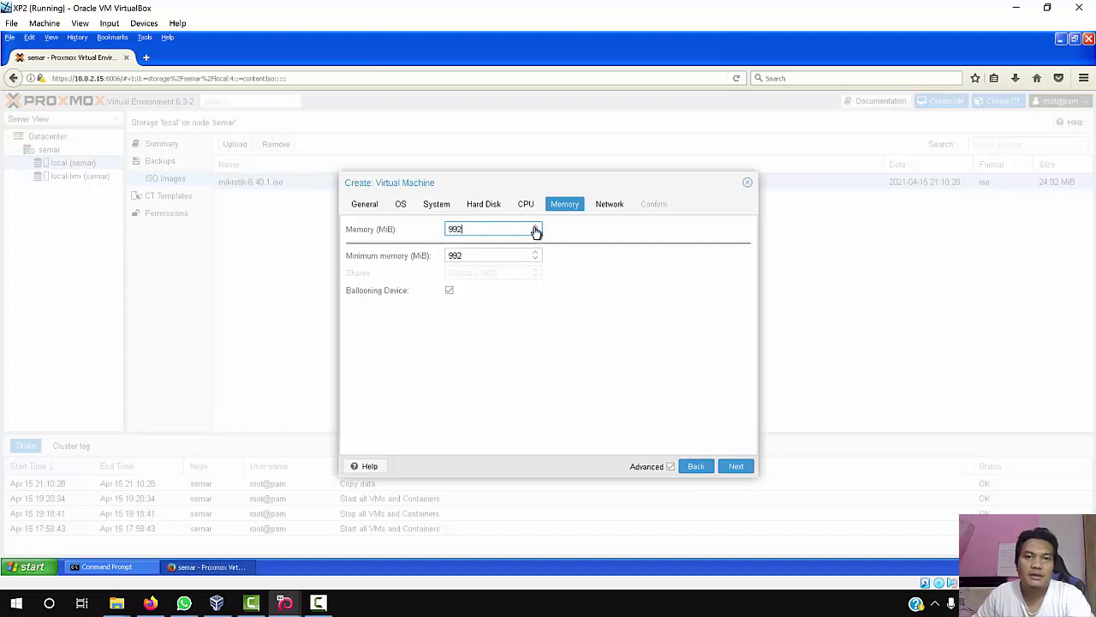
click(732, 466)
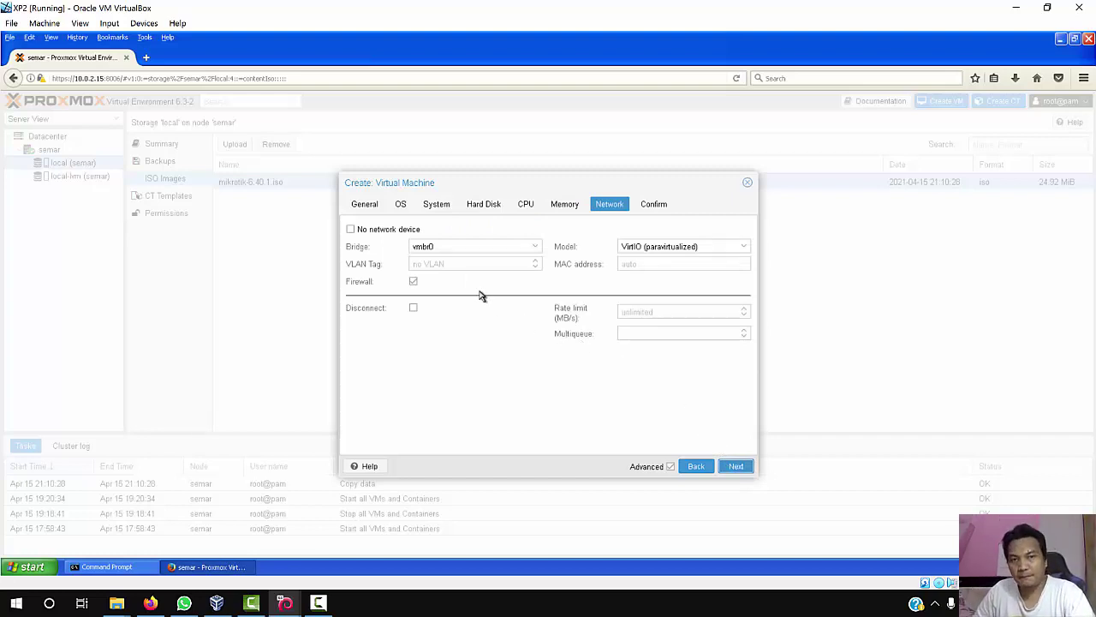
Check the available network bridges and keep vmbr0.
click(536, 248)
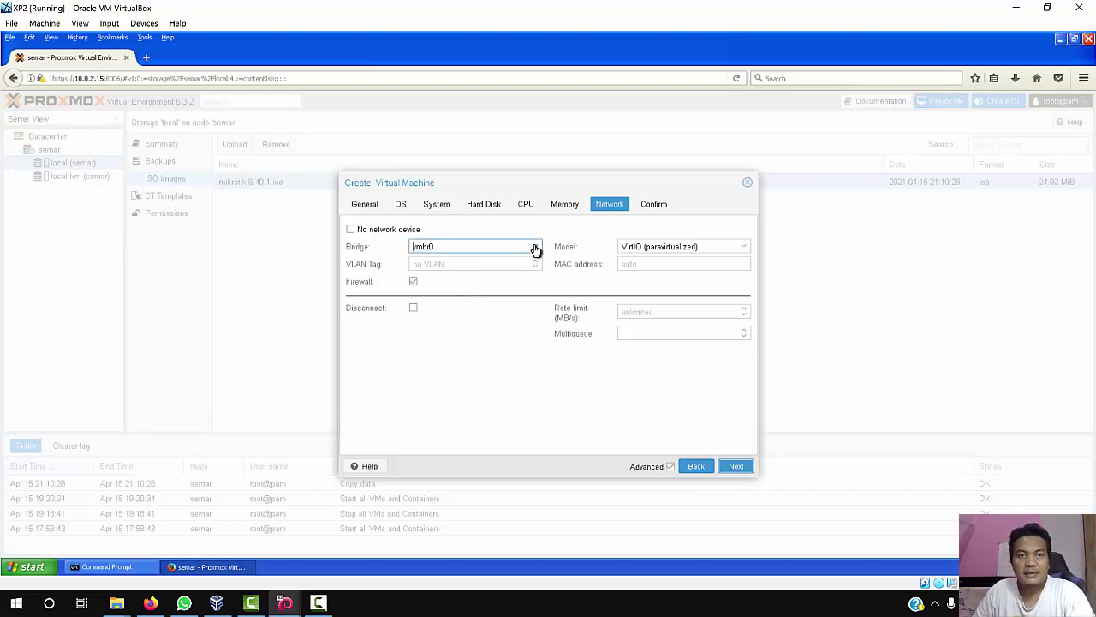
click(535, 248)
click(535, 249)
click(535, 249)
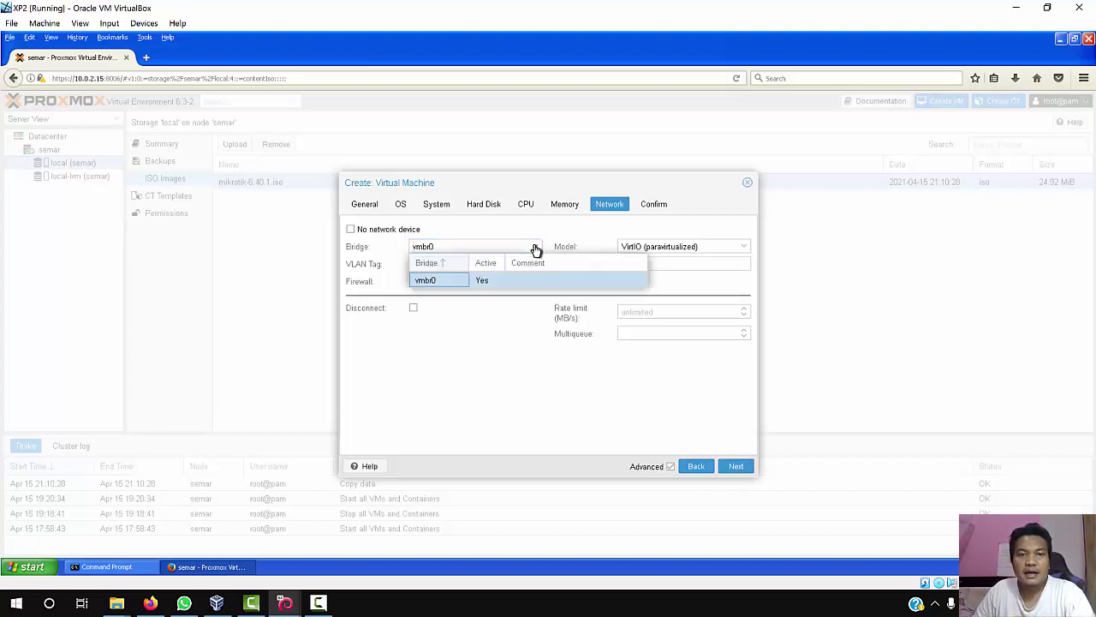
click(536, 249)
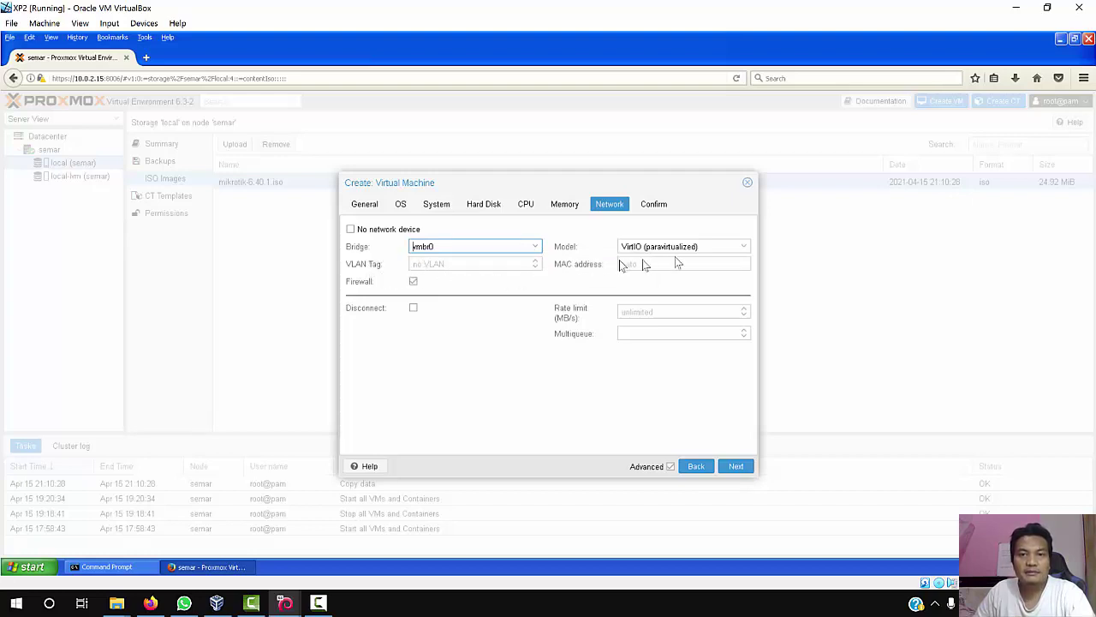
Check the network card models, keep VirtIO (paravirtualized) on bridge vmbr0 and continue to the confirmation summary.
click(745, 247)
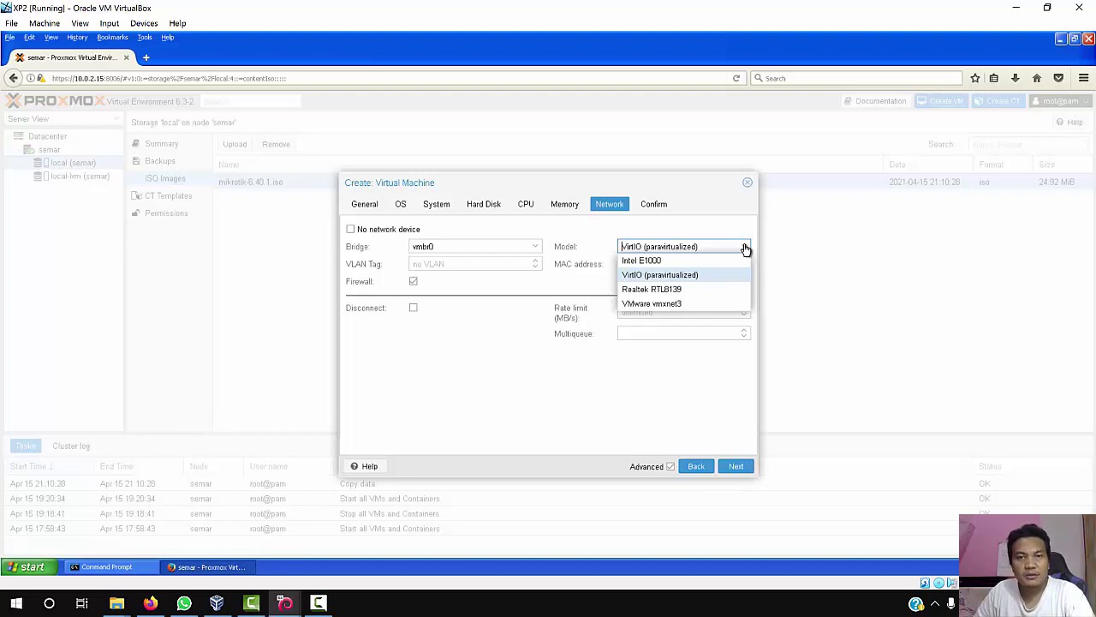
click(744, 247)
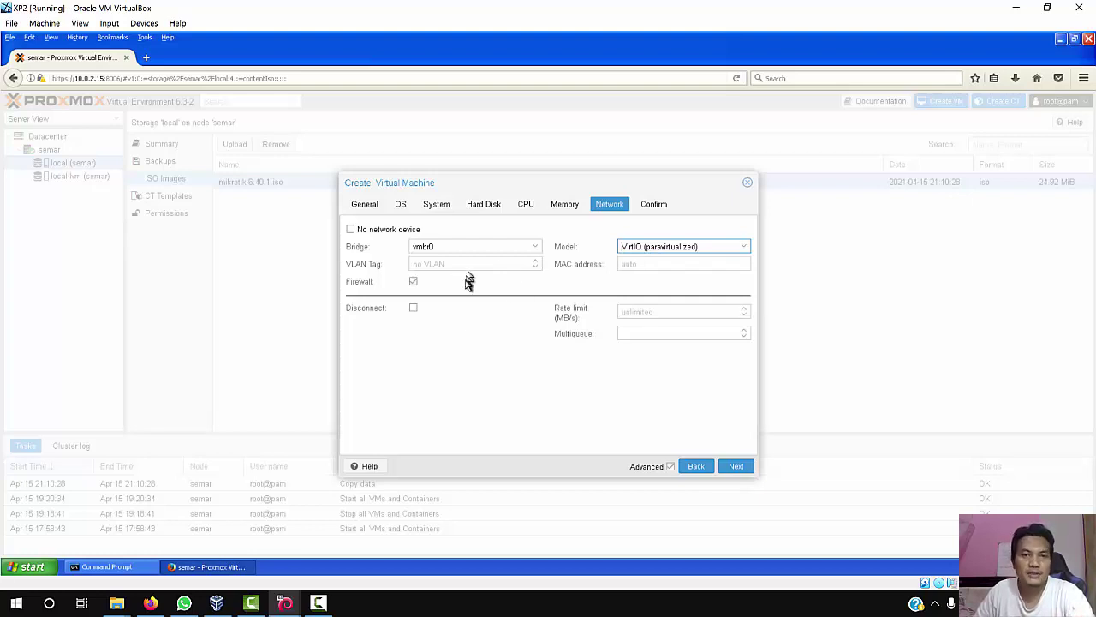
click(533, 250)
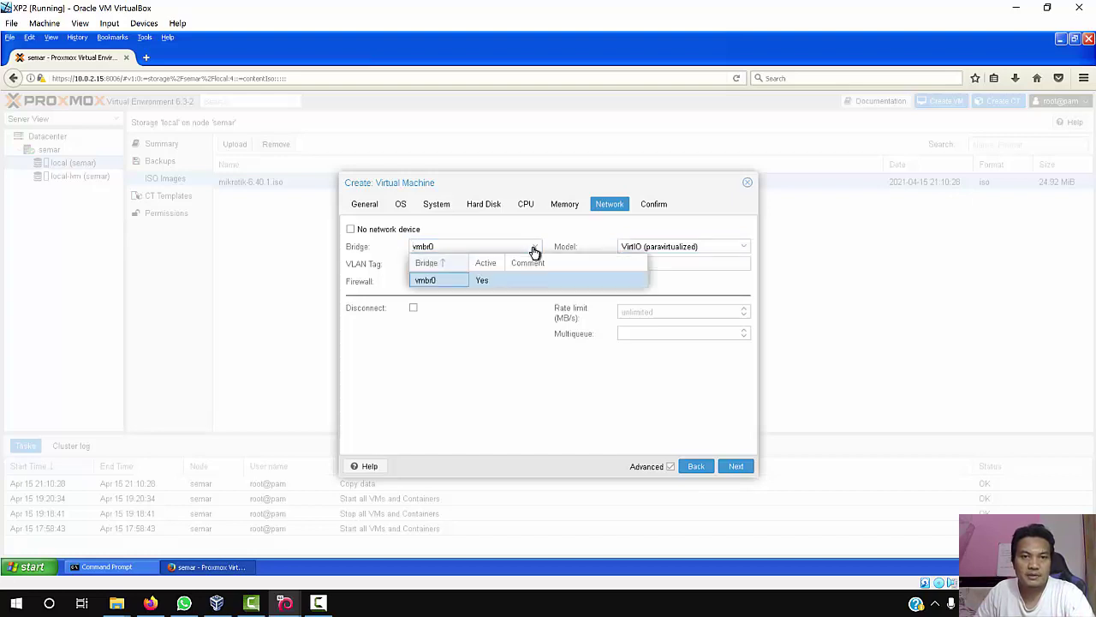
click(533, 250)
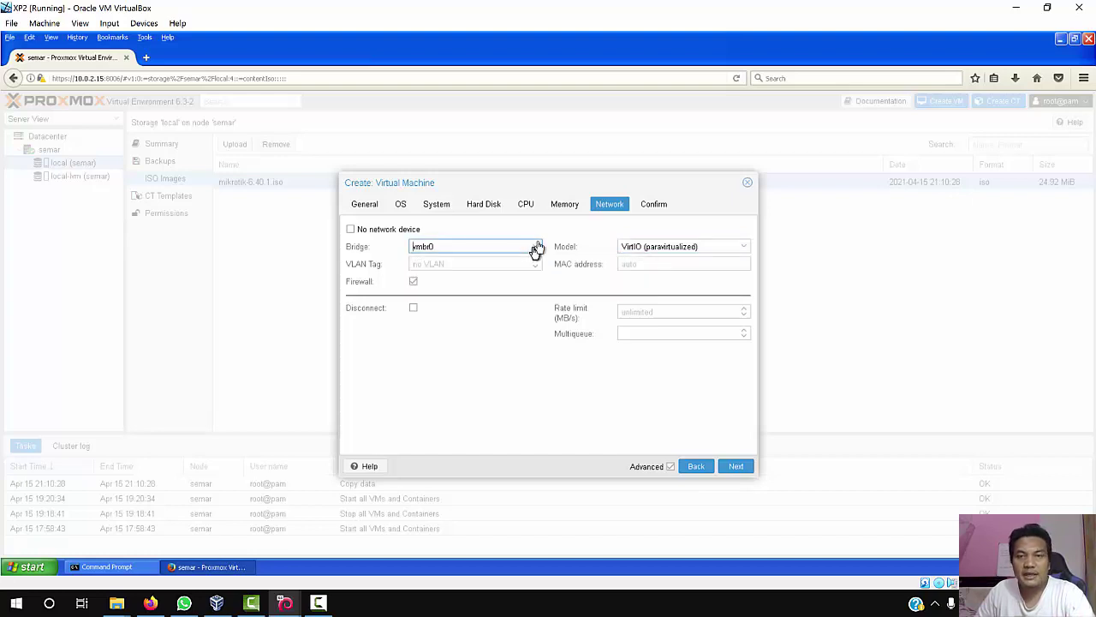
click(738, 466)
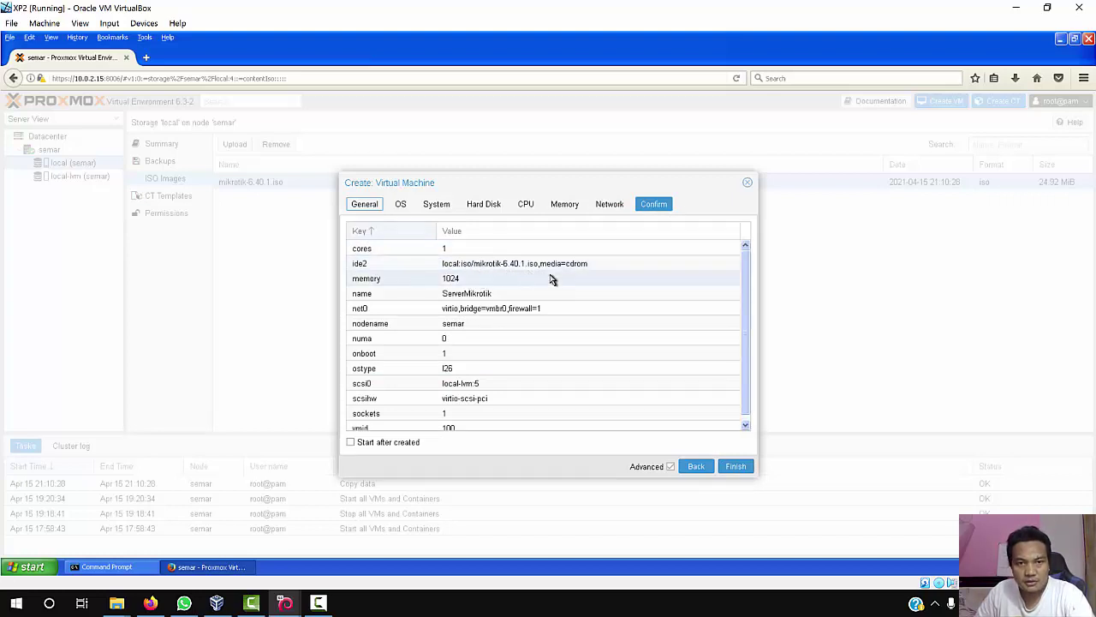
Review the configuration summary, leave automatic start after creation disabled and create the ServerMikrotik virtual machine.
scroll(552, 279, down, 1)
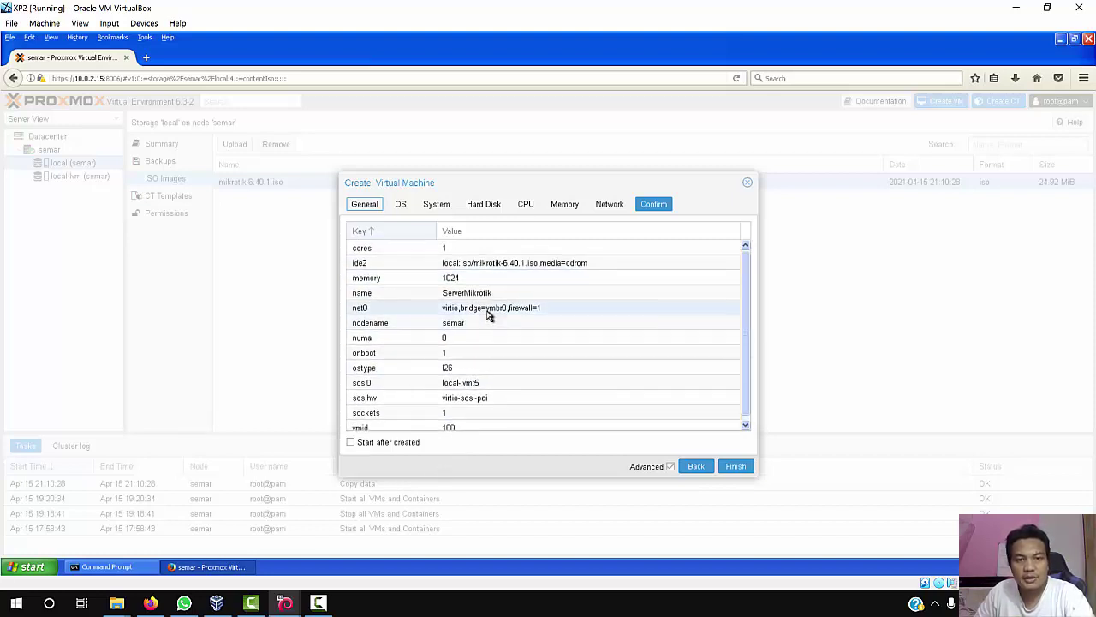
click(350, 443)
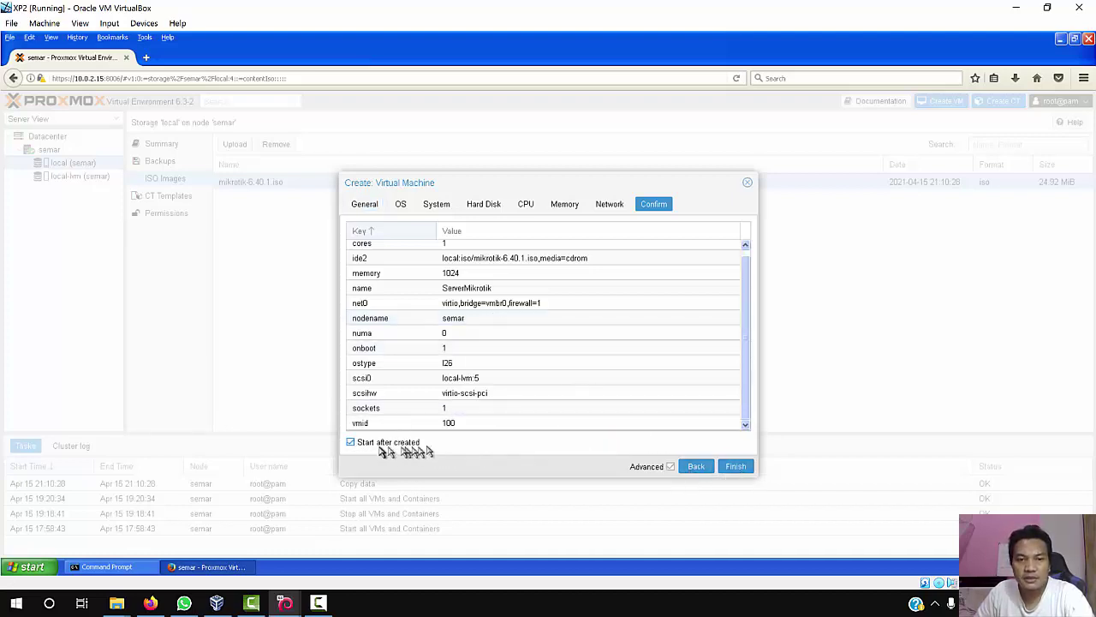
click(350, 443)
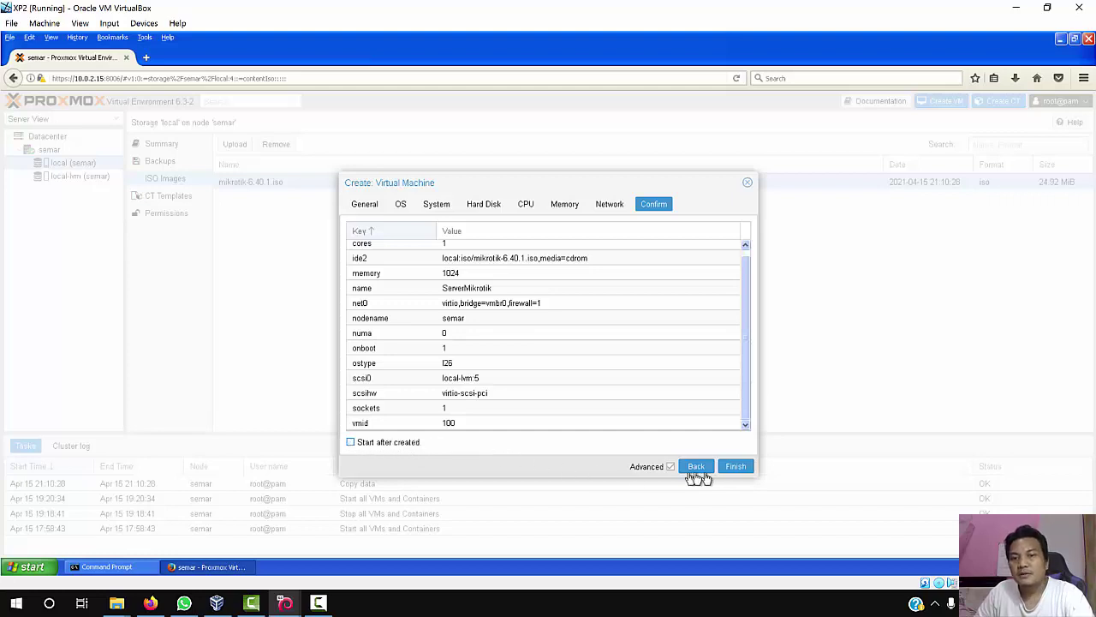
click(735, 467)
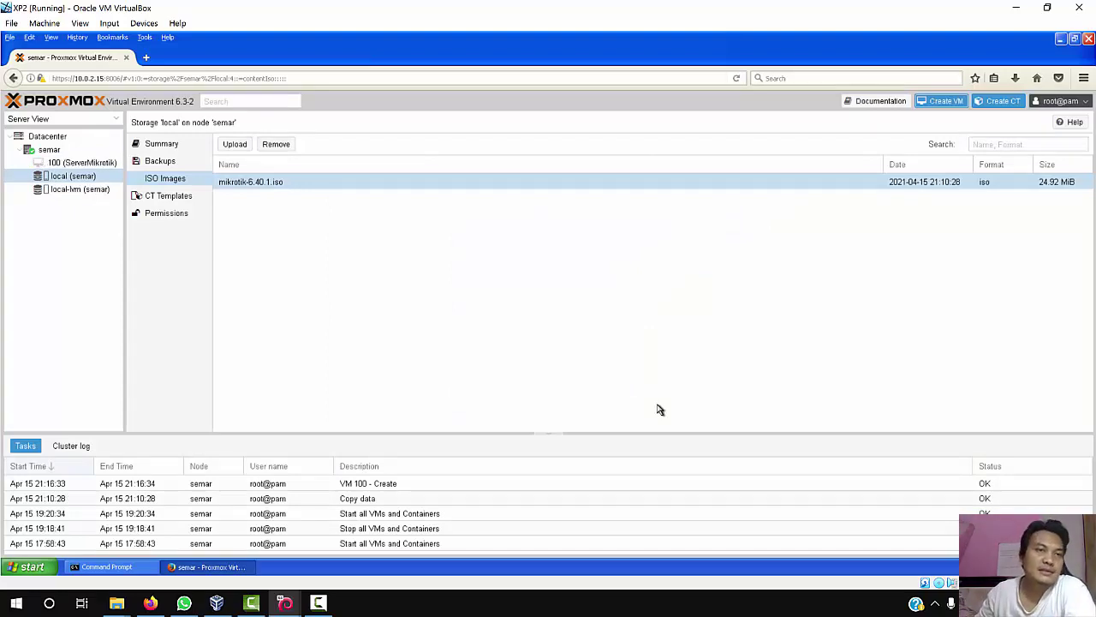
View the new virtual machine's summary and examine the VM disks stored on local-lvm.
click(78, 166)
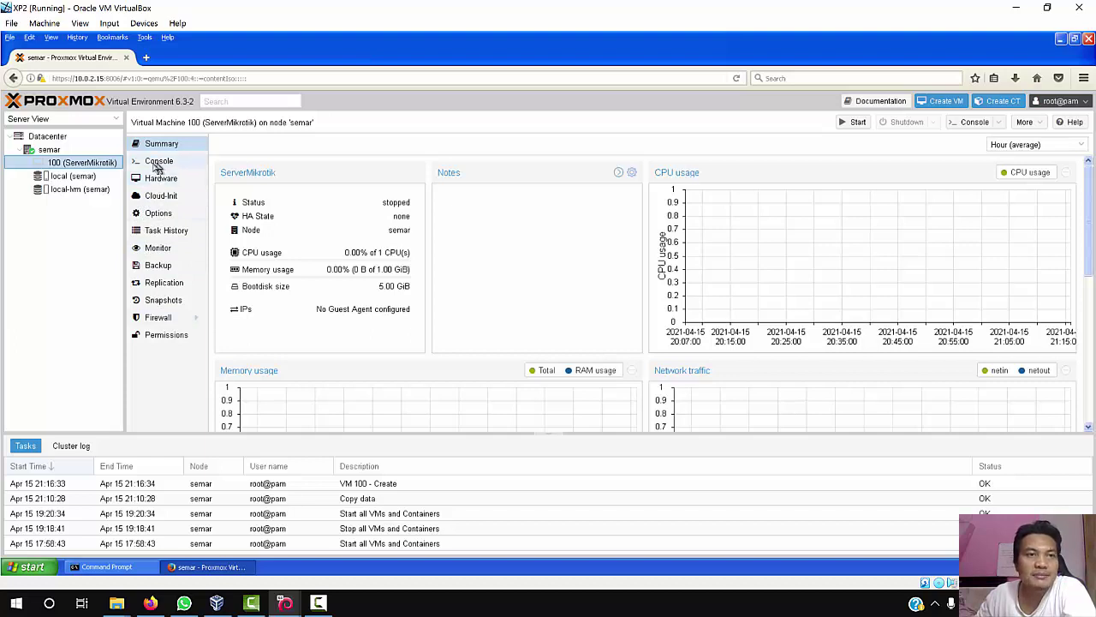
click(78, 190)
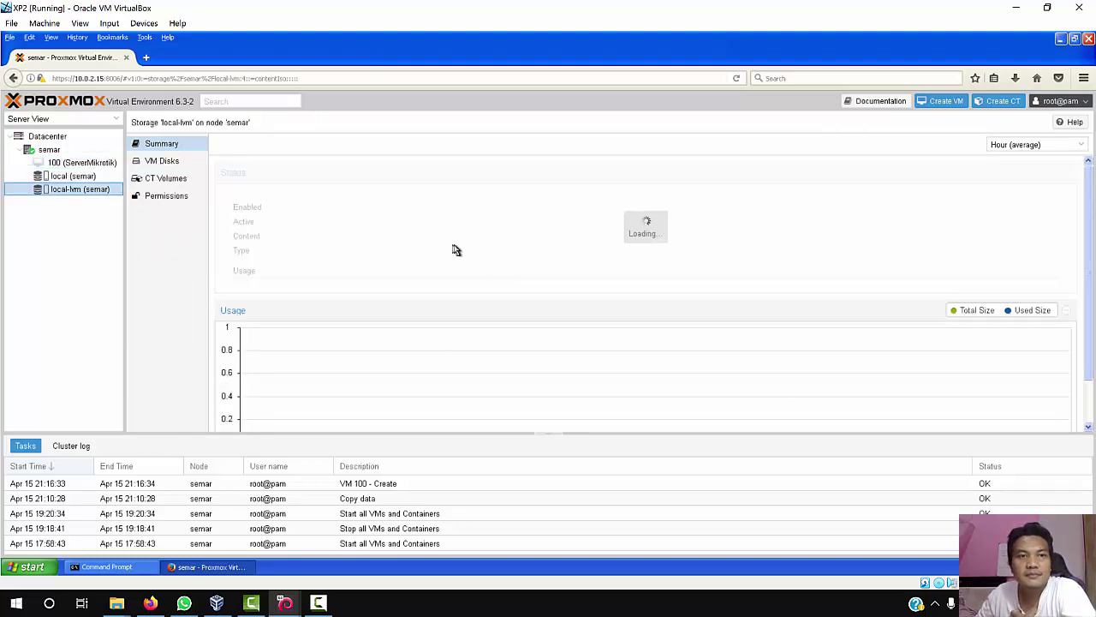
click(164, 166)
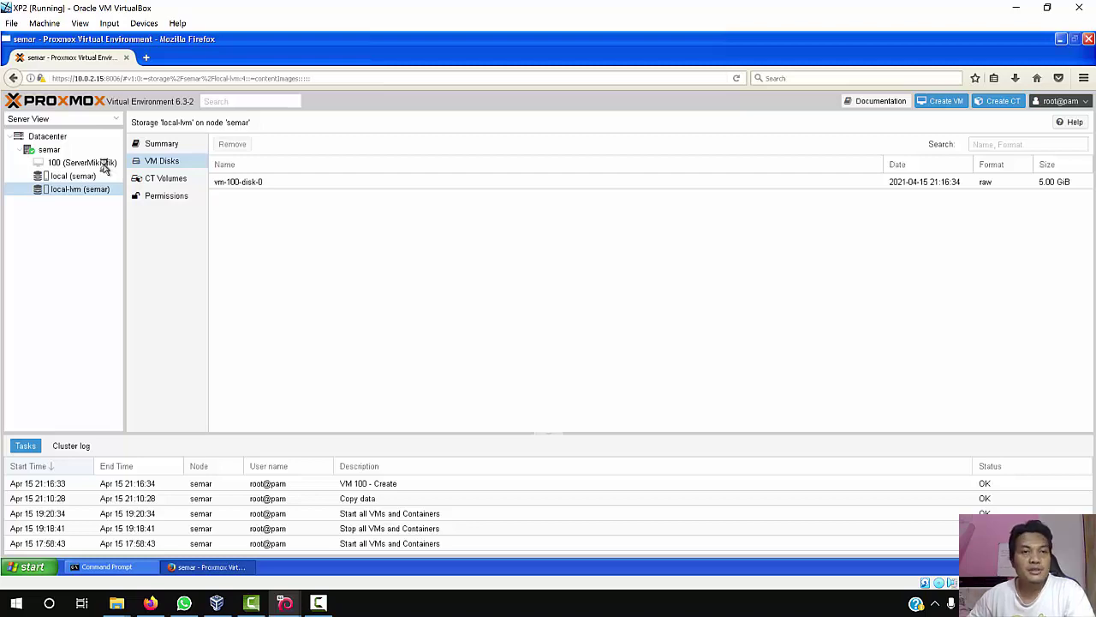
Review the ServerMikrotik machine's summary and hardware, and check which device types can be added.
click(106, 166)
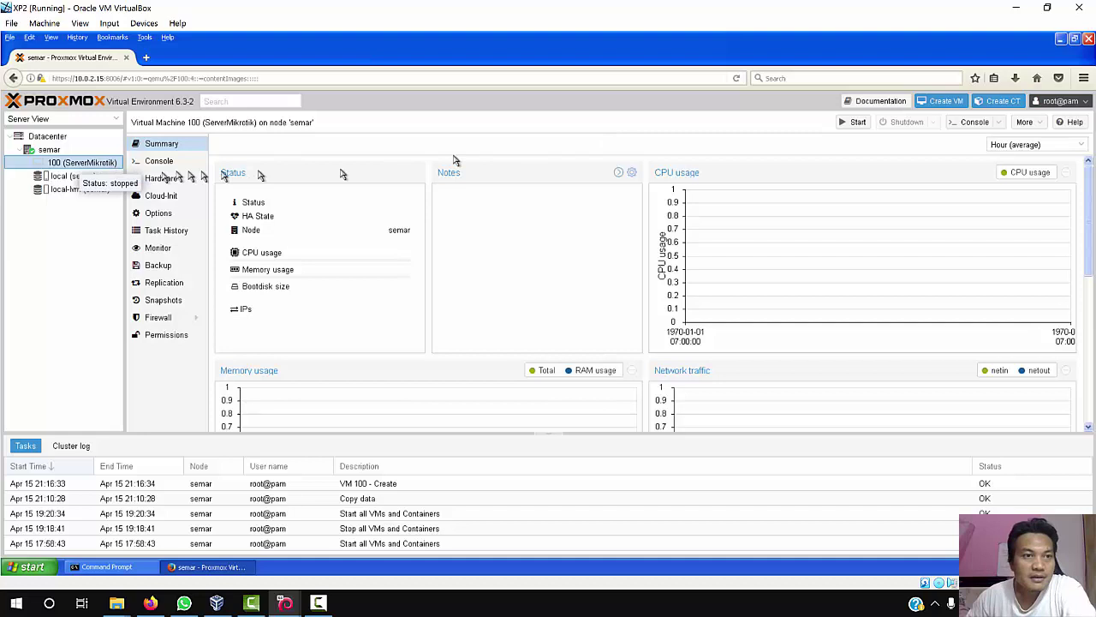
click(69, 163)
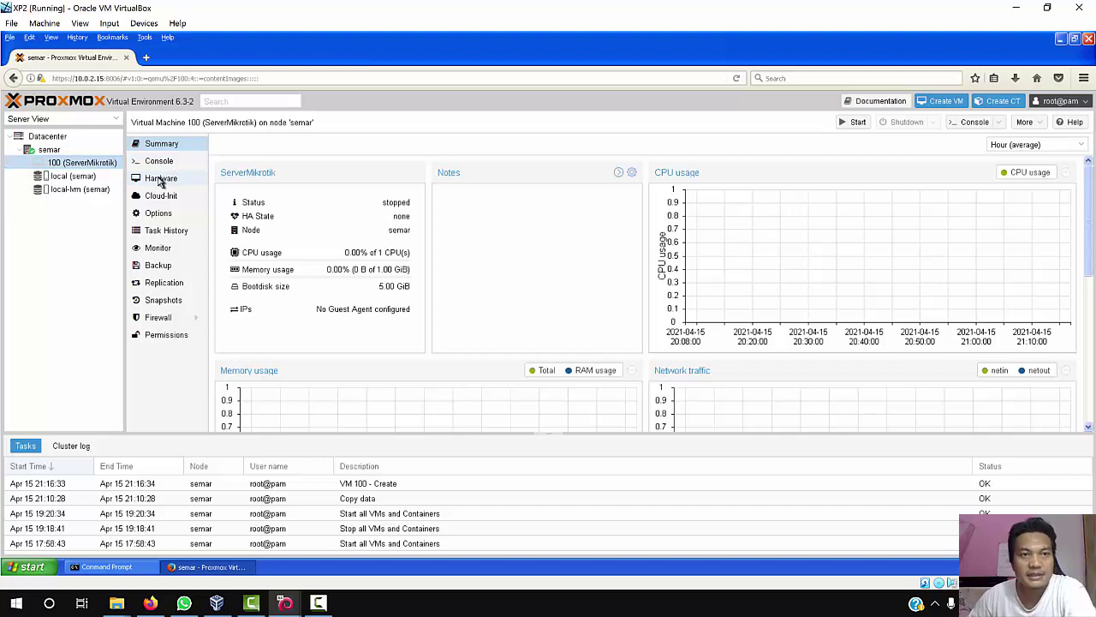
click(168, 182)
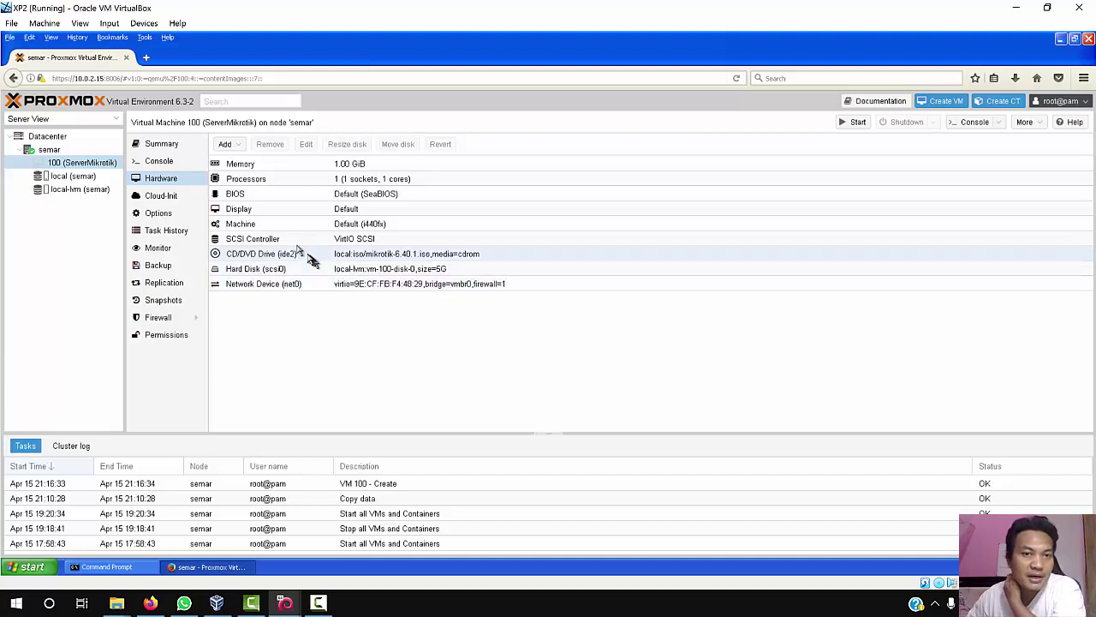
click(241, 151)
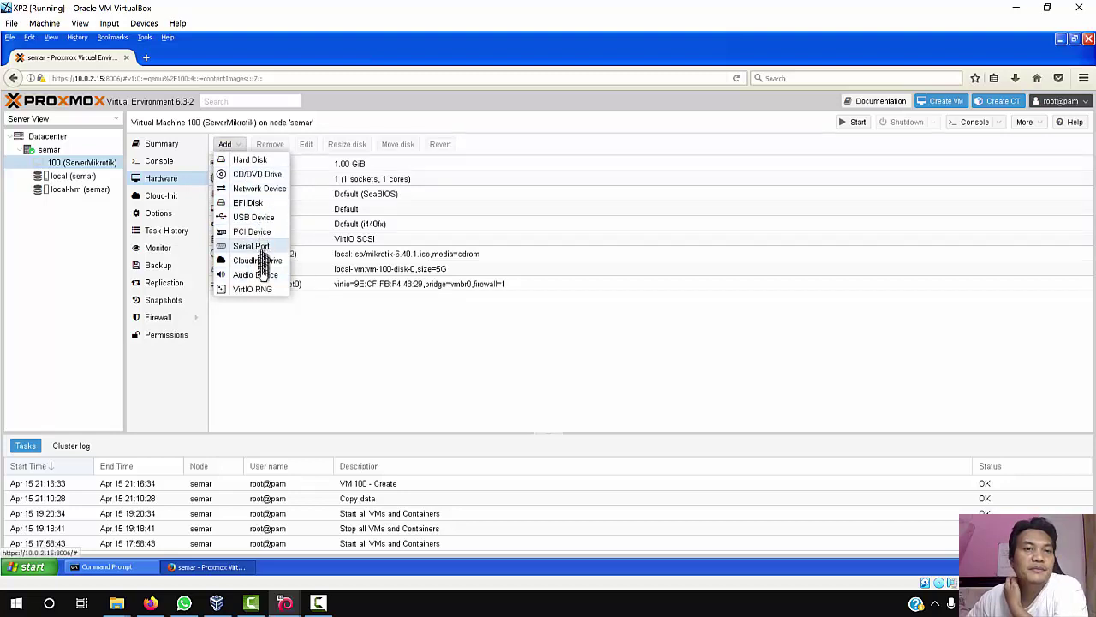
click(322, 332)
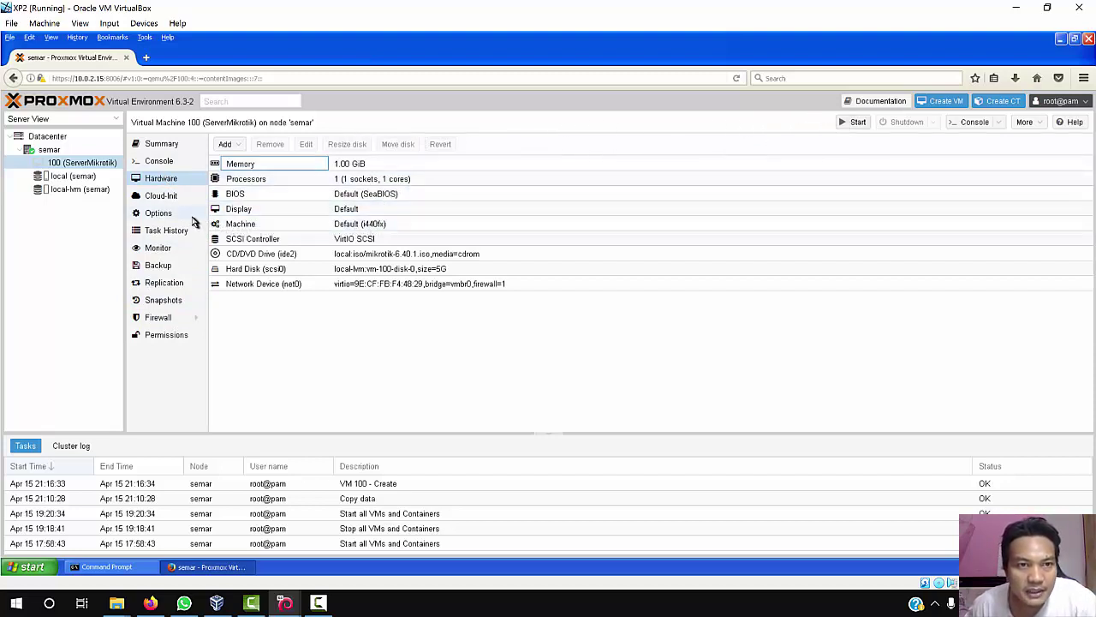
Review the ServerMikrotik machine's options, including its start at boot and OS type settings.
click(157, 214)
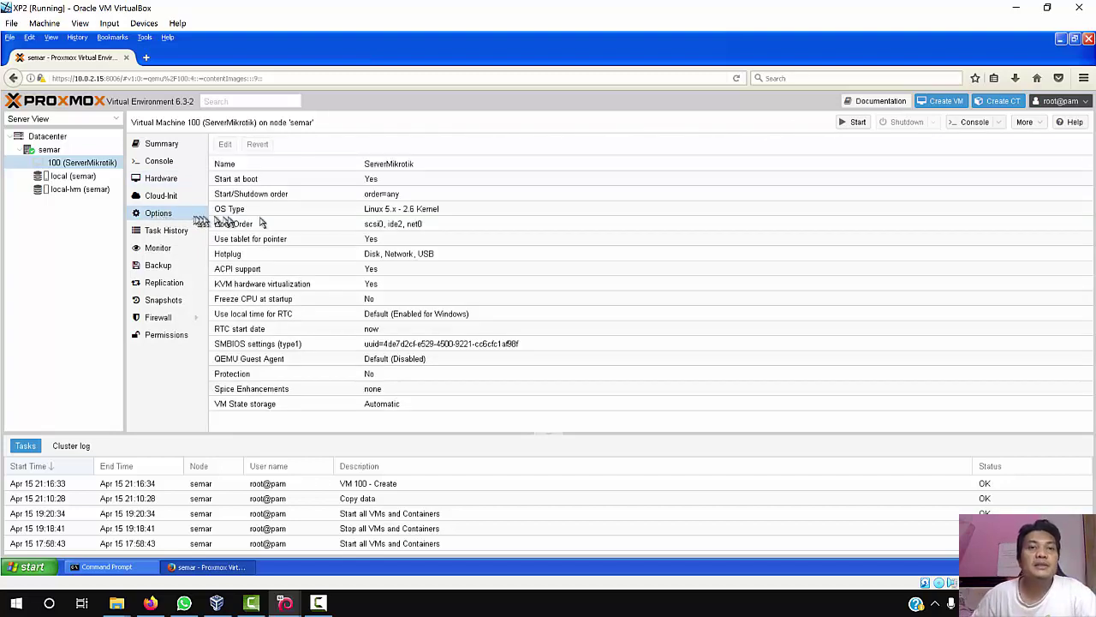
click(373, 180)
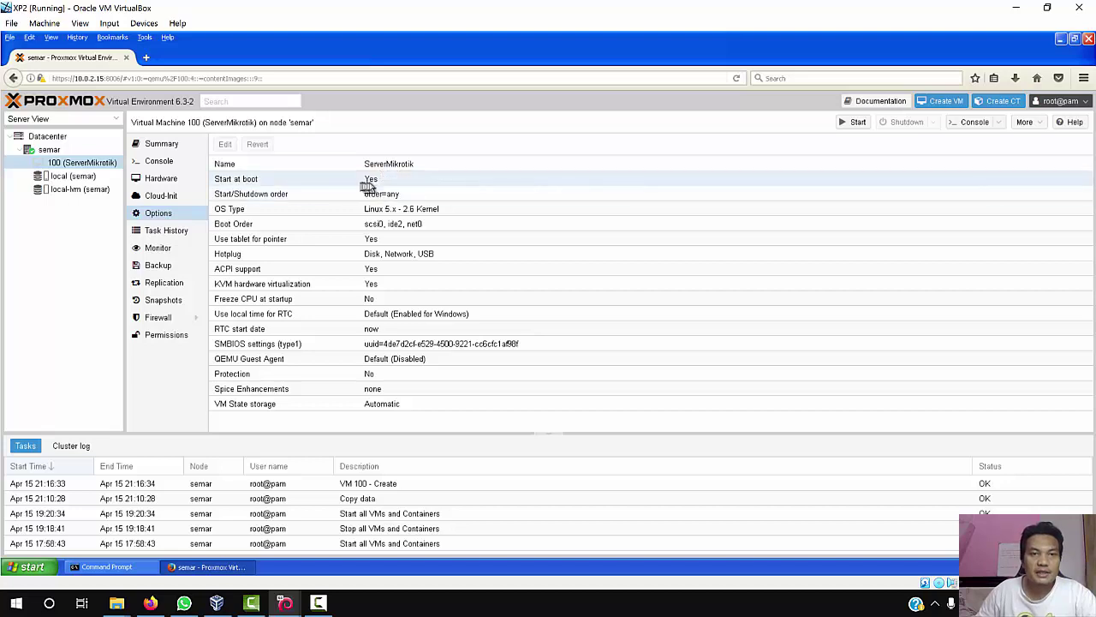
click(403, 209)
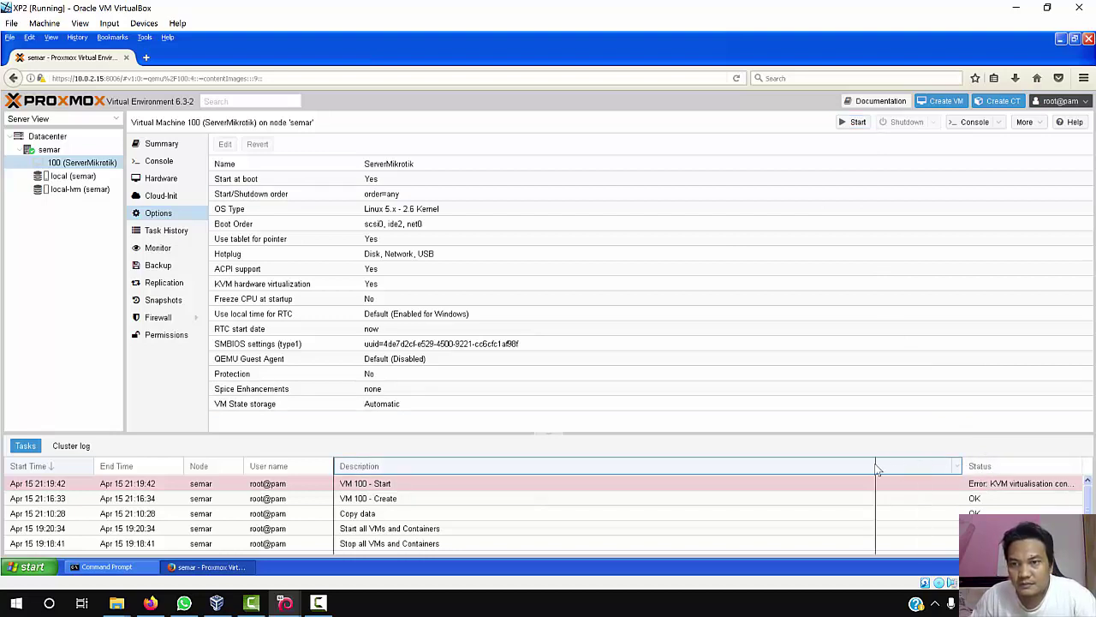
Widen the task log's Status column to read the status message of the VM 100 start task.
drag(825, 469, 827, 469)
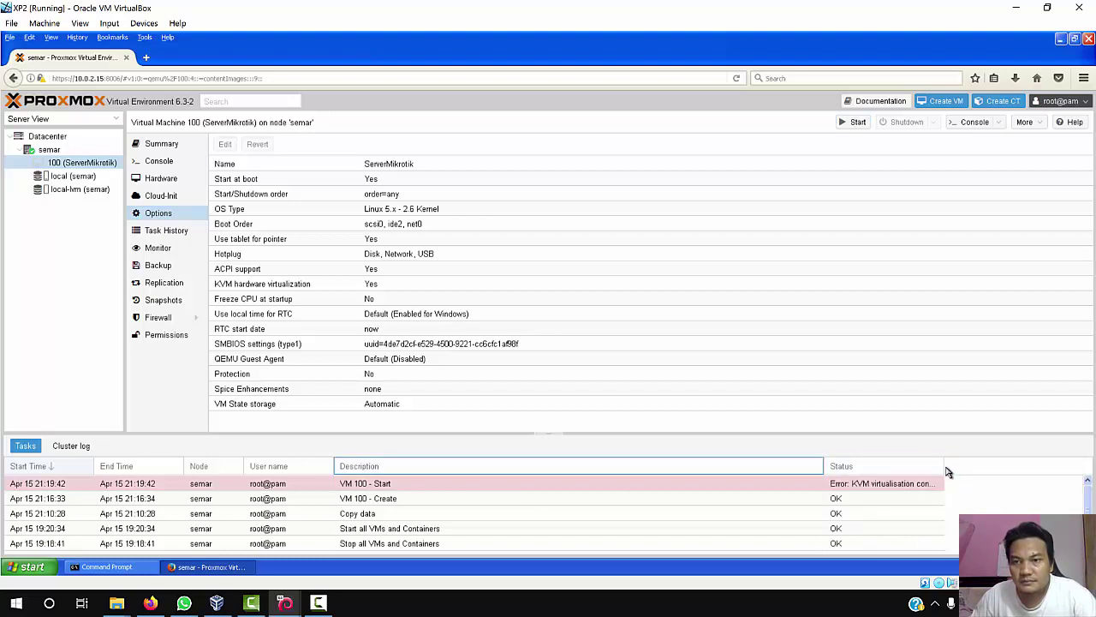
drag(945, 471, 1074, 471)
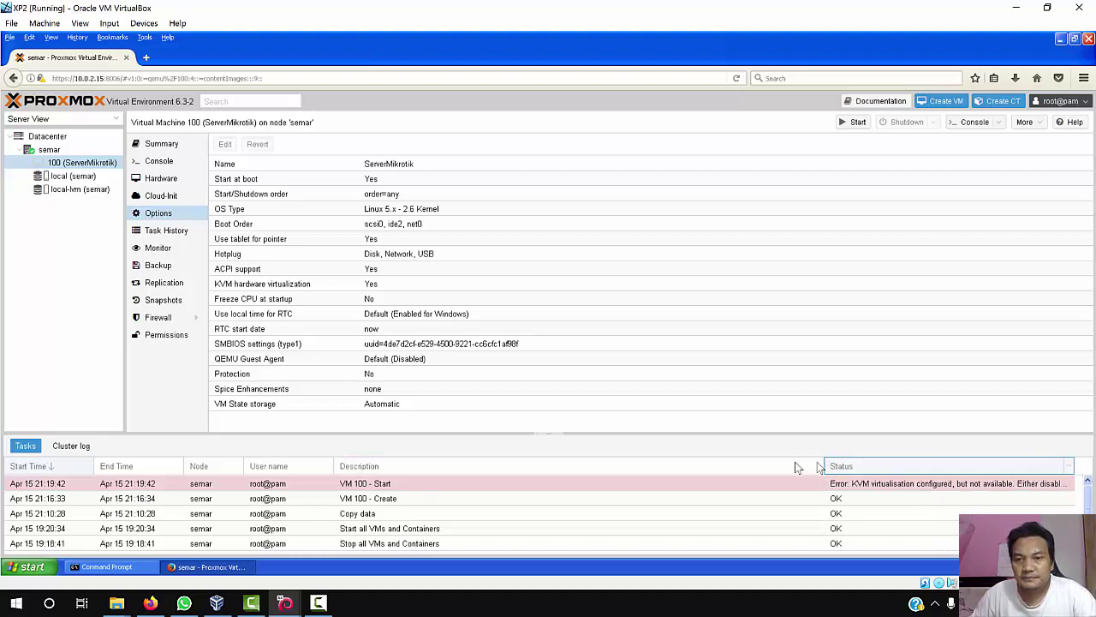
drag(821, 467, 721, 466)
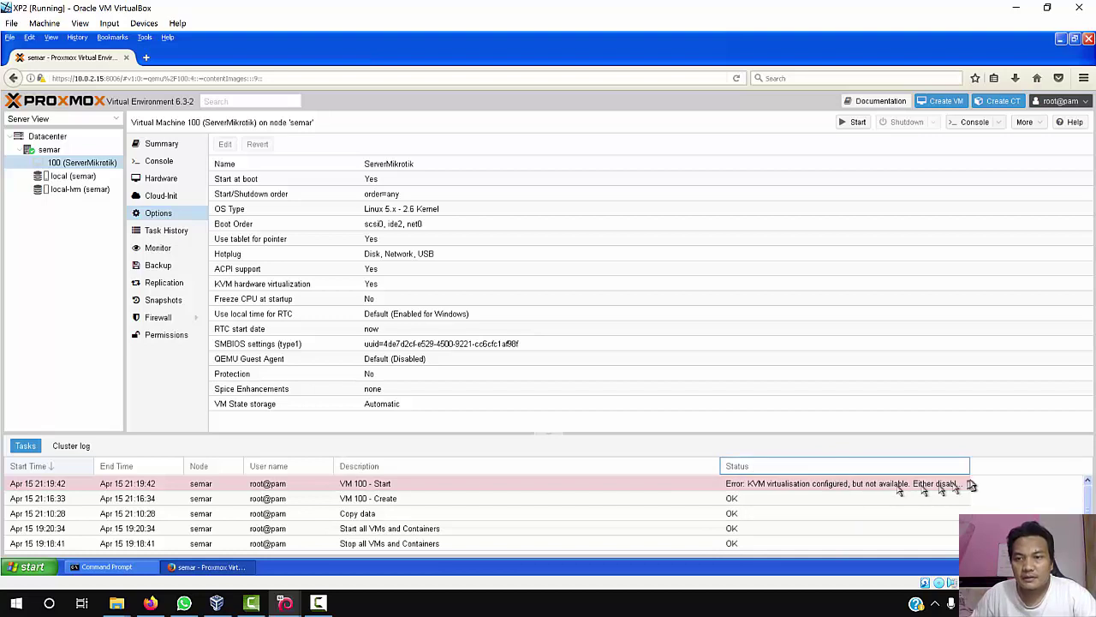
drag(970, 470, 1056, 472)
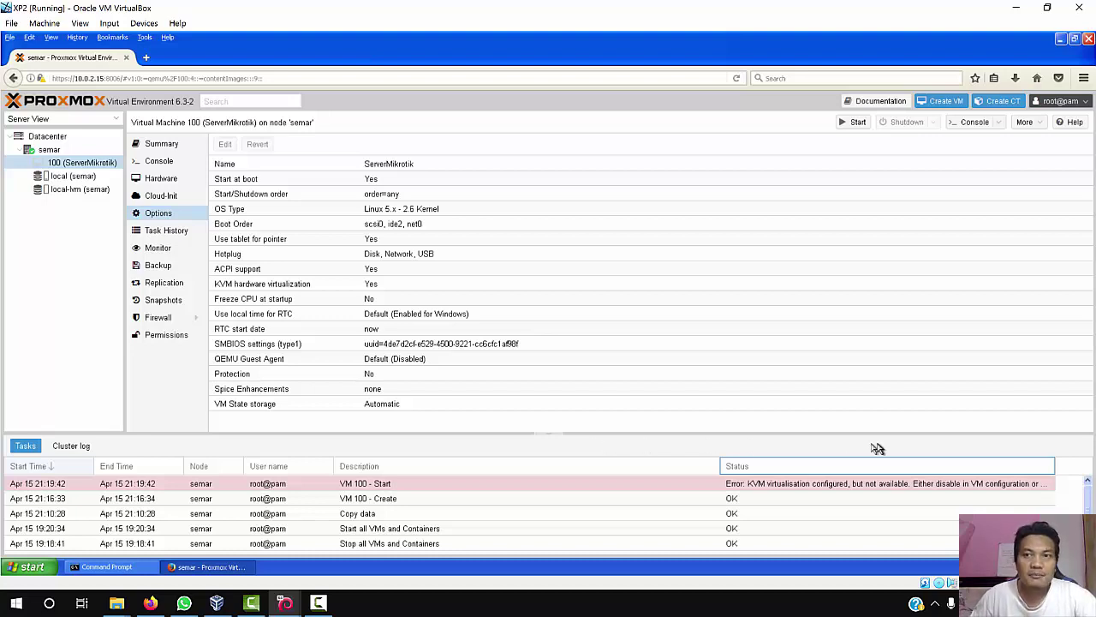
Try again to start the ServerMikrotik virtual machine.
click(853, 123)
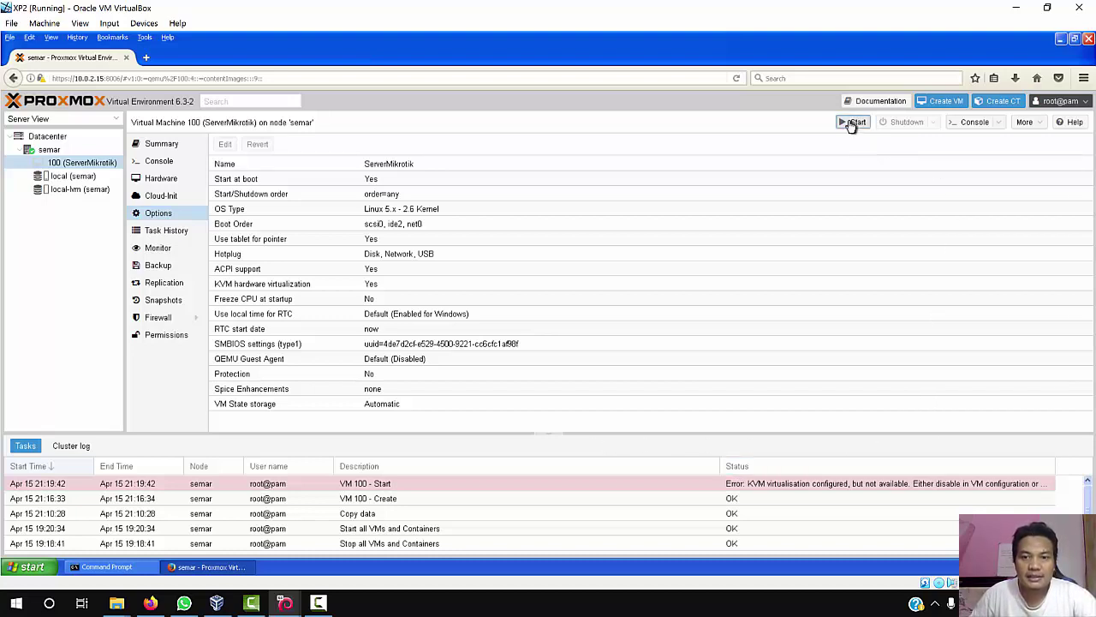